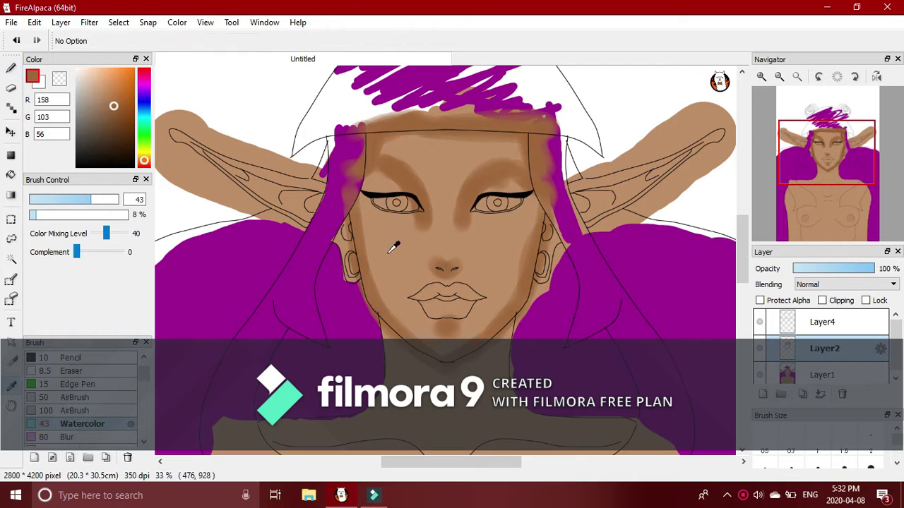
{"action": "mouse_move", "coordinate": [375, 266]}
{"action": "left_mouse_down"}
{"action": "mouse_move", "coordinate": [368, 196]}
{"action": "mouse_move", "coordinate": [378, 291]}
{"action": "mouse_move", "coordinate": [378, 227]}
{"action": "left_mouse_up"}
{"action": "left_click", "coordinate": [15, 41]}
{"action": "left_click", "coordinate": [15, 41]}
Blend the cheek, nose and eye-socket shading with light brown (RGB 190, 142, 101) Watercolor strokes at Complement 20.
{"action": "left_click_drag", "start_coordinate": [77, 252], "coordinate": [90, 252]}
{"action": "left_click_drag", "start_coordinate": [364, 194], "coordinate": [371, 218]}
{"action": "left_click", "coordinate": [85, 253]}
{"action": "mouse_move", "coordinate": [353, 284]}
{"action": "left_mouse_down"}
{"action": "mouse_move", "coordinate": [396, 170]}
{"action": "mouse_move", "coordinate": [422, 199]}
{"action": "left_mouse_up"}
{"action": "mouse_move", "coordinate": [378, 284]}
{"action": "left_mouse_down"}
{"action": "mouse_move", "coordinate": [410, 320]}
{"action": "mouse_move", "coordinate": [518, 280]}
{"action": "mouse_move", "coordinate": [501, 178]}
{"action": "mouse_move", "coordinate": [473, 215]}
{"action": "left_mouse_up"}
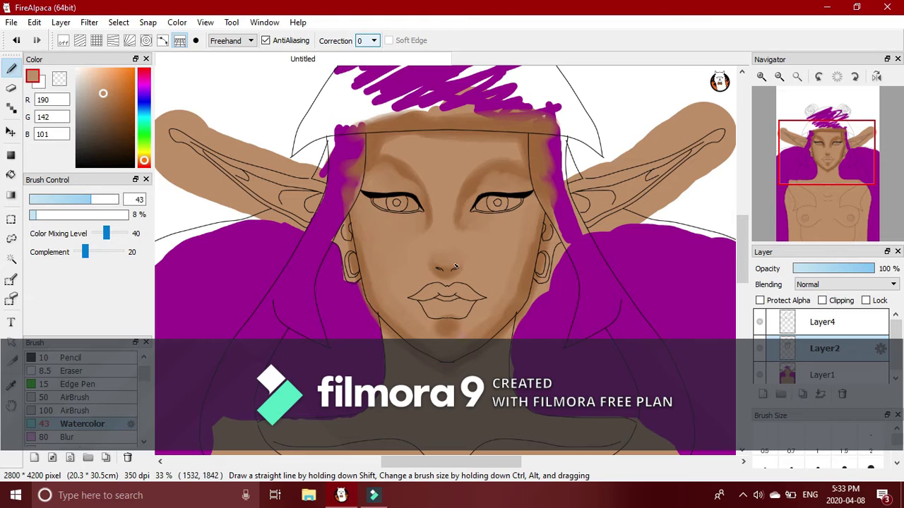
Smooth the shading across the cheeks, eye area and forehead, using Complement settings of 0, 10 and 3.
{"action": "left_click_drag", "start_coordinate": [85, 252], "coordinate": [76, 252]}
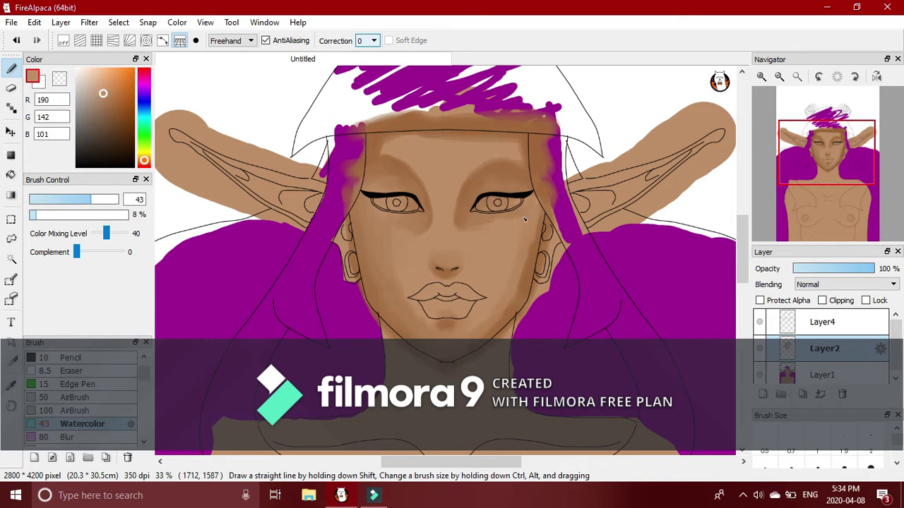
{"action": "left_click_drag", "start_coordinate": [76, 252], "coordinate": [81, 253]}
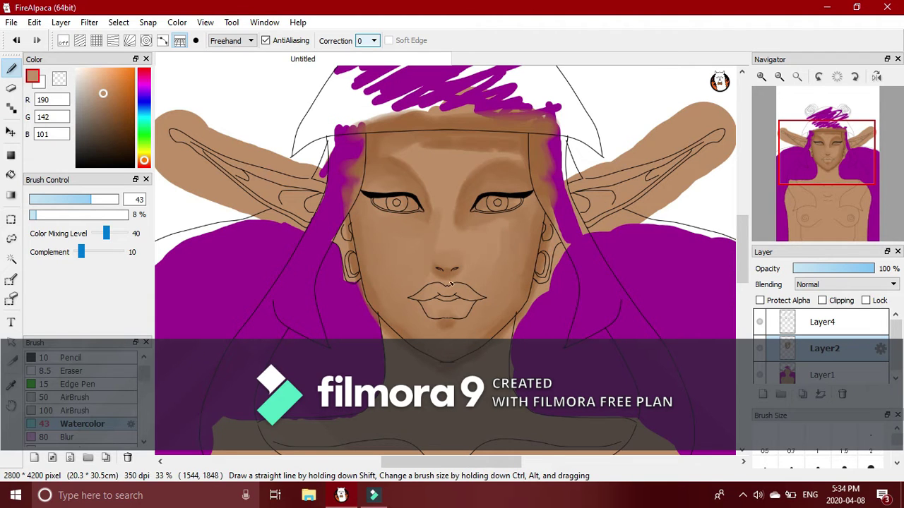
{"action": "mouse_move", "coordinate": [401, 148]}
{"action": "left_mouse_down"}
{"action": "mouse_move", "coordinate": [481, 159]}
{"action": "mouse_move", "coordinate": [426, 167]}
{"action": "left_mouse_up"}
{"action": "left_click_drag", "start_coordinate": [80, 252], "coordinate": [77, 252]}
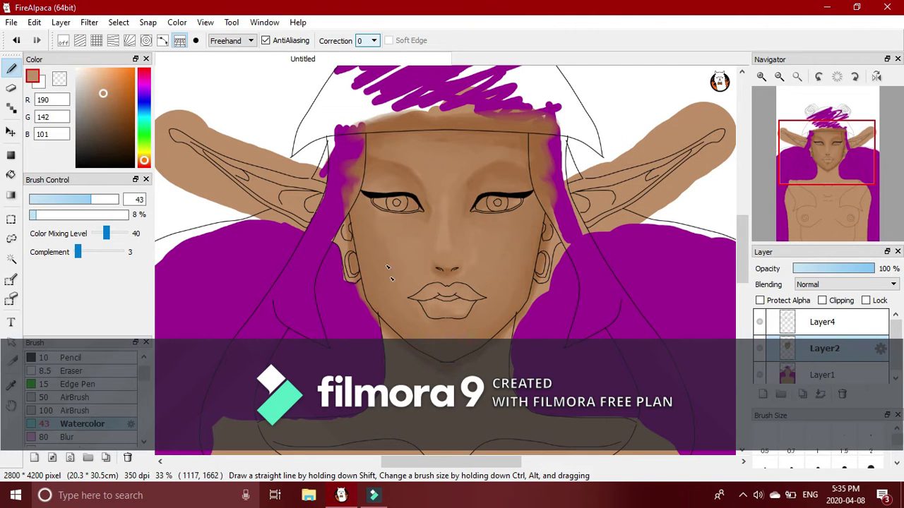
Deepen the shadows on the cheeks, jaw sides and upper forehead with brown (RGB 183, 120, 65) at Complement 0.
{"action": "left_click", "coordinate": [115, 97]}
{"action": "left_click_drag", "start_coordinate": [79, 252], "coordinate": [75, 252]}
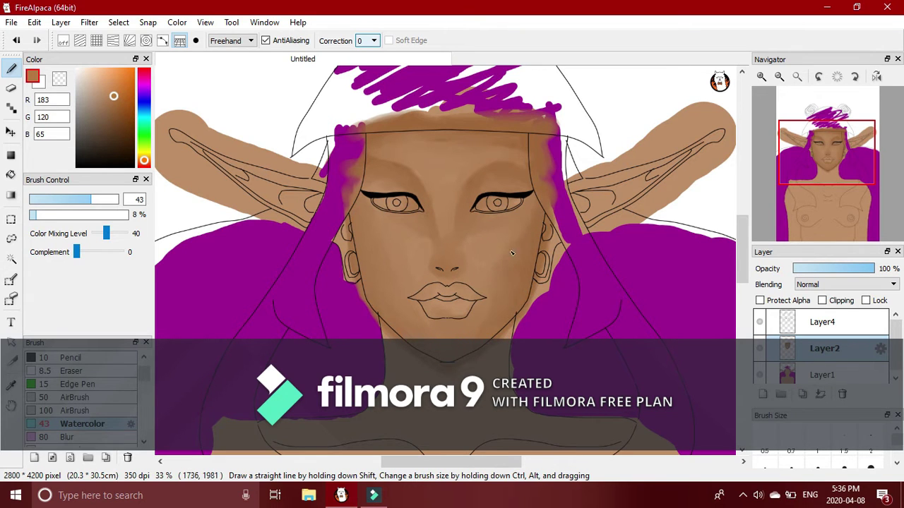
{"action": "left_click_drag", "start_coordinate": [382, 334], "coordinate": [376, 284]}
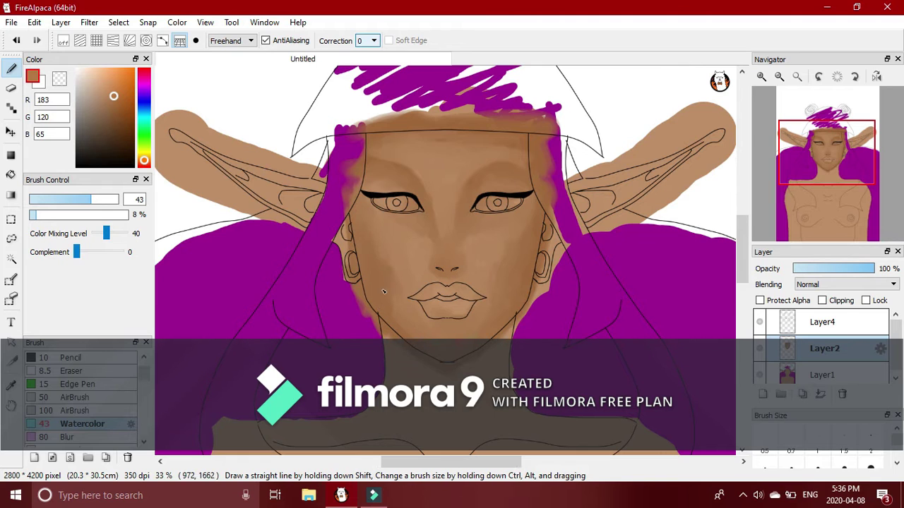
{"action": "left_click_drag", "start_coordinate": [353, 152], "coordinate": [504, 137]}
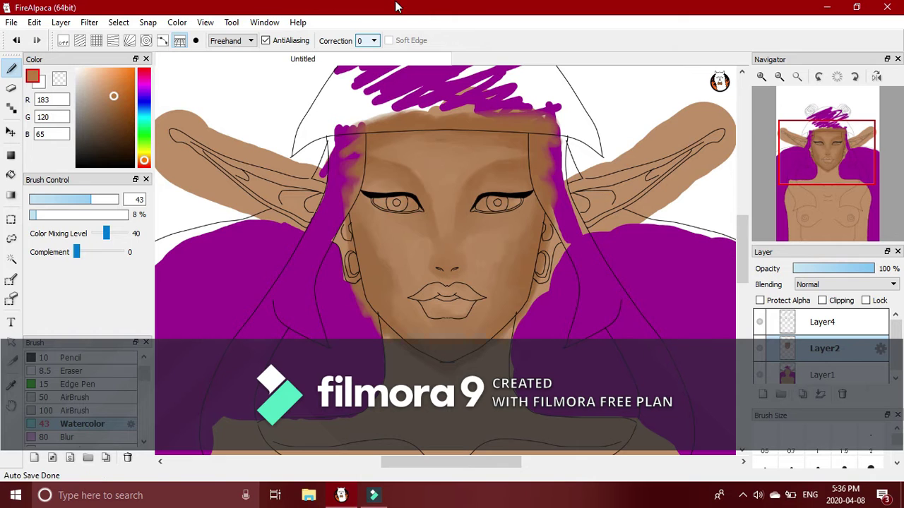
Paint light peach (RGB 237, 192, 153) highlights on the cheekbones, eyelids, nose bridge and mid-forehead at Complement 10.
{"action": "left_click", "coordinate": [478, 216], "text": "alt"}
{"action": "left_click", "coordinate": [85, 251]}
{"action": "mouse_move", "coordinate": [520, 232]}
{"action": "left_mouse_down"}
{"action": "mouse_move", "coordinate": [534, 210]}
{"action": "mouse_move", "coordinate": [493, 234]}
{"action": "mouse_move", "coordinate": [507, 253]}
{"action": "left_mouse_up"}
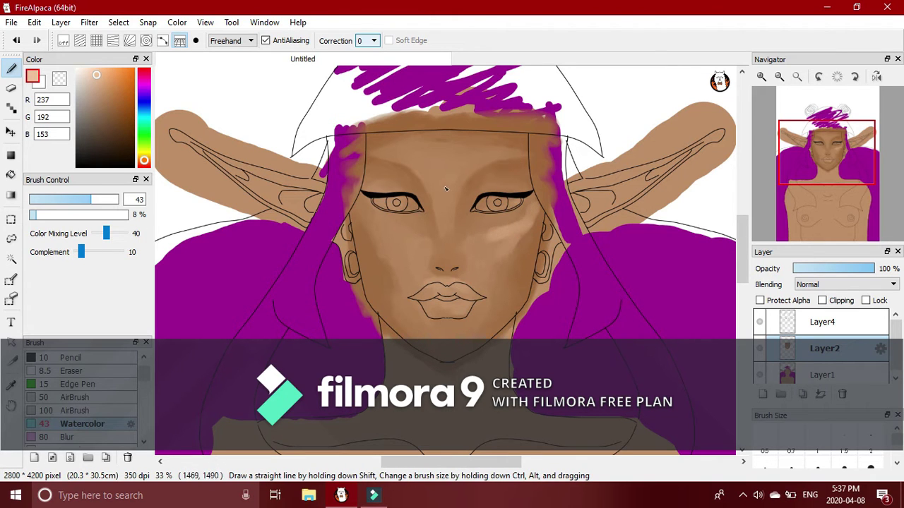
{"action": "mouse_move", "coordinate": [476, 206]}
{"action": "left_mouse_down"}
{"action": "mouse_move", "coordinate": [488, 191]}
{"action": "mouse_move", "coordinate": [512, 189]}
{"action": "left_mouse_up"}
{"action": "left_click_drag", "start_coordinate": [423, 205], "coordinate": [415, 197]}
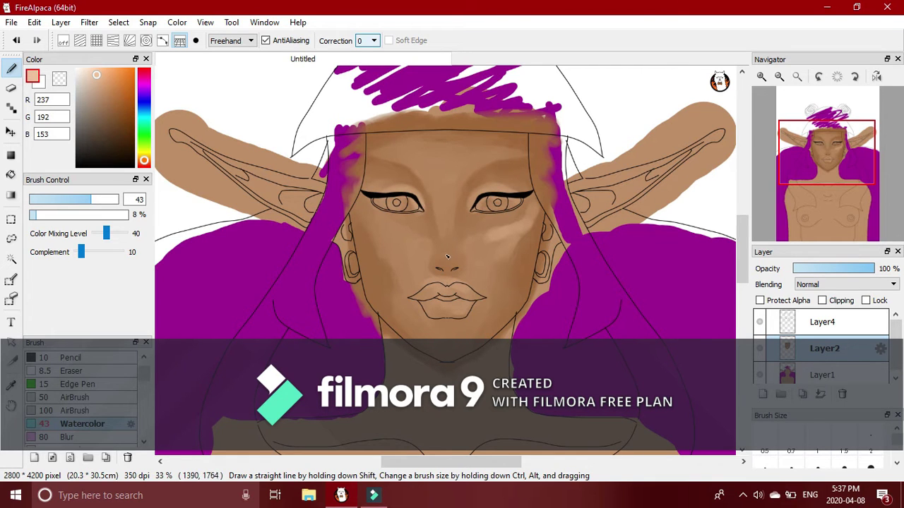
{"action": "mouse_move", "coordinate": [446, 173]}
{"action": "left_mouse_down"}
{"action": "mouse_move", "coordinate": [442, 151]}
{"action": "mouse_move", "coordinate": [451, 196]}
{"action": "left_mouse_up"}
{"action": "left_click_drag", "start_coordinate": [367, 216], "coordinate": [389, 238]}
{"action": "left_click_drag", "start_coordinate": [511, 246], "coordinate": [521, 234]}
Blend the cheek and forehead highlights into the surrounding skin at Complement 0.
{"action": "left_click_drag", "start_coordinate": [81, 252], "coordinate": [76, 252]}
{"action": "mouse_move", "coordinate": [397, 236]}
{"action": "left_mouse_down"}
{"action": "mouse_move", "coordinate": [363, 226]}
{"action": "mouse_move", "coordinate": [388, 222]}
{"action": "mouse_move", "coordinate": [389, 280]}
{"action": "left_mouse_up"}
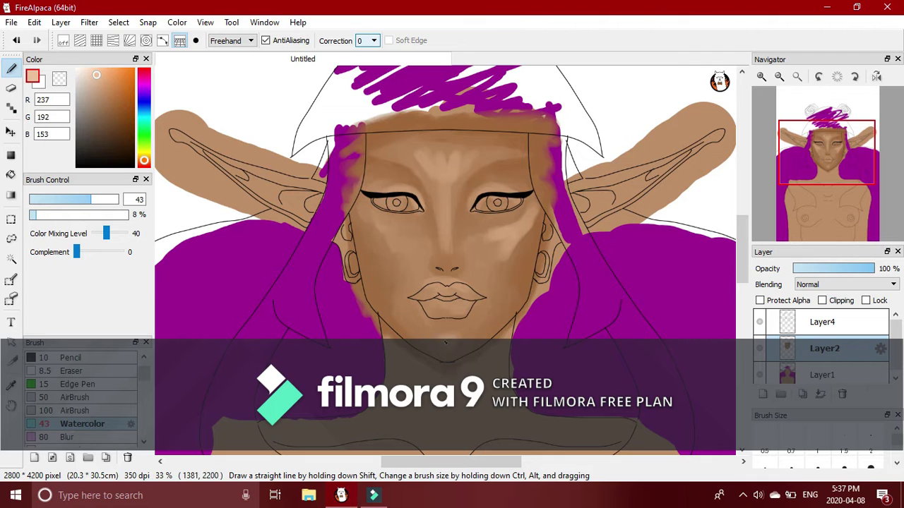
{"action": "mouse_move", "coordinate": [530, 244]}
{"action": "left_mouse_down"}
{"action": "mouse_move", "coordinate": [507, 244]}
{"action": "mouse_move", "coordinate": [533, 217]}
{"action": "mouse_move", "coordinate": [526, 235]}
{"action": "left_mouse_up"}
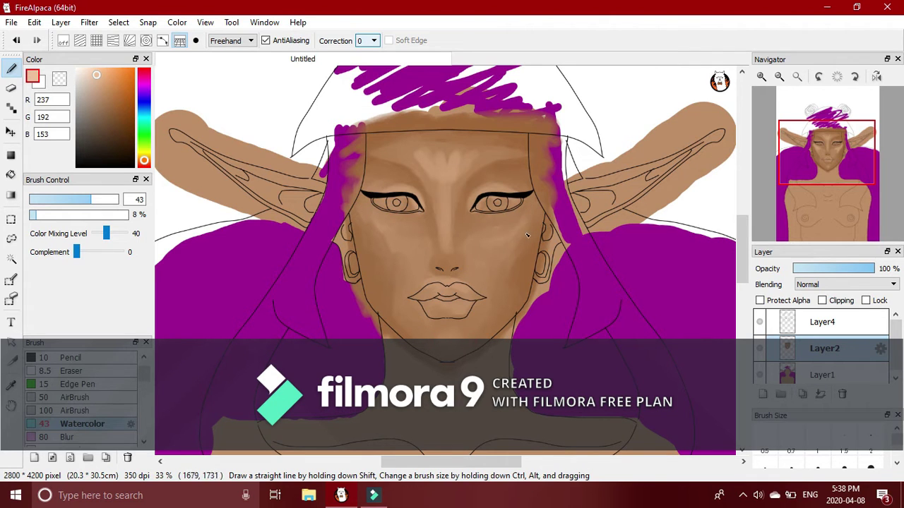
{"action": "mouse_move", "coordinate": [455, 180]}
{"action": "left_mouse_down"}
{"action": "mouse_move", "coordinate": [422, 170]}
{"action": "mouse_move", "coordinate": [488, 163]}
{"action": "left_mouse_up"}
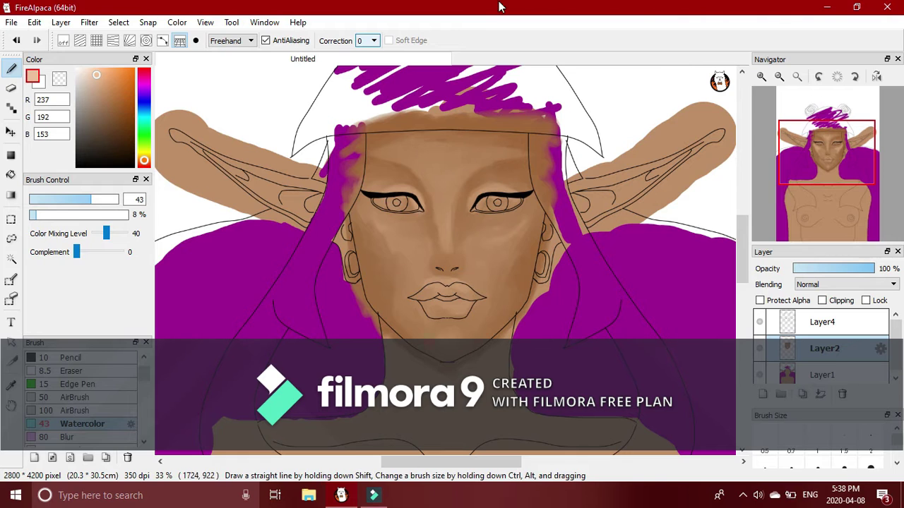
Strengthen the cheek, forehead, nose and mouth-area highlights at Complement 10 and soften their edges at Complement 3.
{"action": "left_click", "coordinate": [115, 252]}
{"action": "mouse_move", "coordinate": [363, 214]}
{"action": "left_mouse_down"}
{"action": "mouse_move", "coordinate": [381, 231]}
{"action": "mouse_move", "coordinate": [371, 205]}
{"action": "mouse_move", "coordinate": [380, 244]}
{"action": "mouse_move", "coordinate": [525, 240]}
{"action": "mouse_move", "coordinate": [529, 219]}
{"action": "mouse_move", "coordinate": [487, 245]}
{"action": "mouse_move", "coordinate": [444, 167]}
{"action": "mouse_move", "coordinate": [439, 195]}
{"action": "mouse_move", "coordinate": [470, 163]}
{"action": "mouse_move", "coordinate": [424, 178]}
{"action": "mouse_move", "coordinate": [480, 164]}
{"action": "left_mouse_up"}
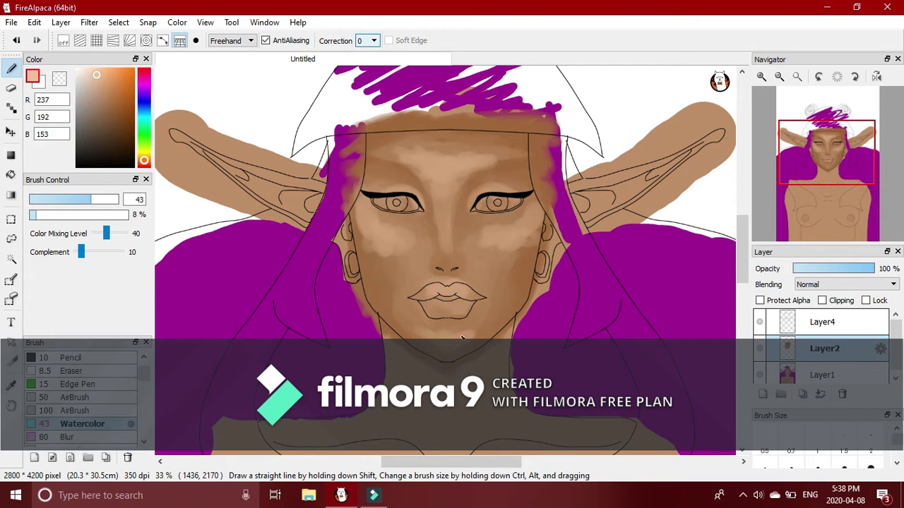
{"action": "left_click_drag", "start_coordinate": [81, 252], "coordinate": [77, 252]}
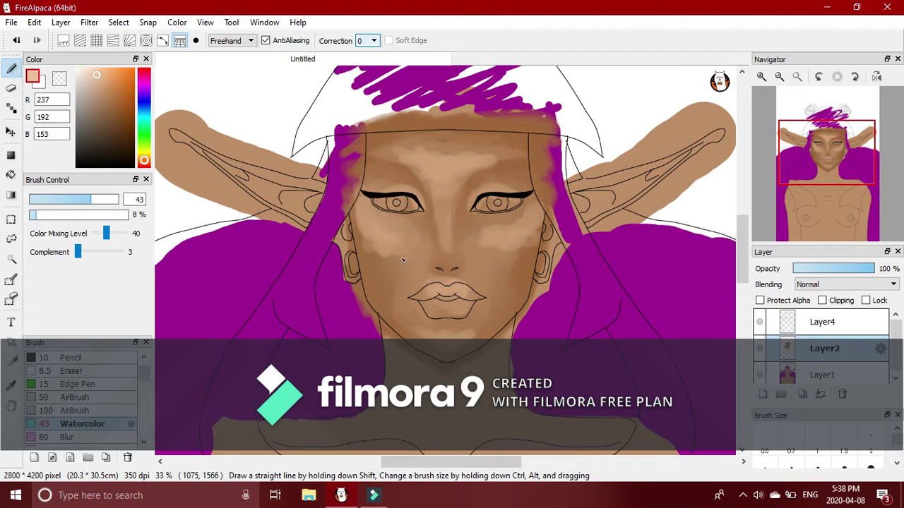
{"action": "left_click_drag", "start_coordinate": [404, 255], "coordinate": [394, 253]}
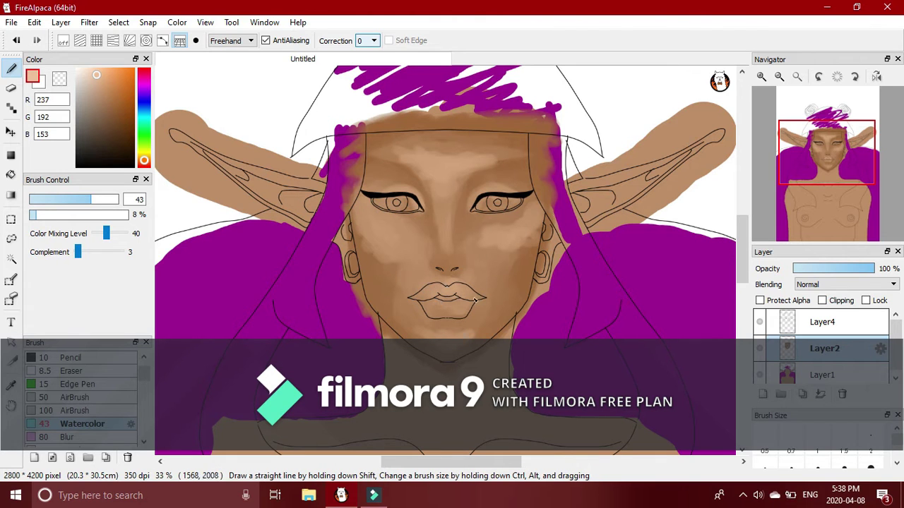
{"action": "mouse_move", "coordinate": [519, 244]}
{"action": "left_mouse_down"}
{"action": "mouse_move", "coordinate": [516, 269]}
{"action": "mouse_move", "coordinate": [526, 221]}
{"action": "left_mouse_up"}
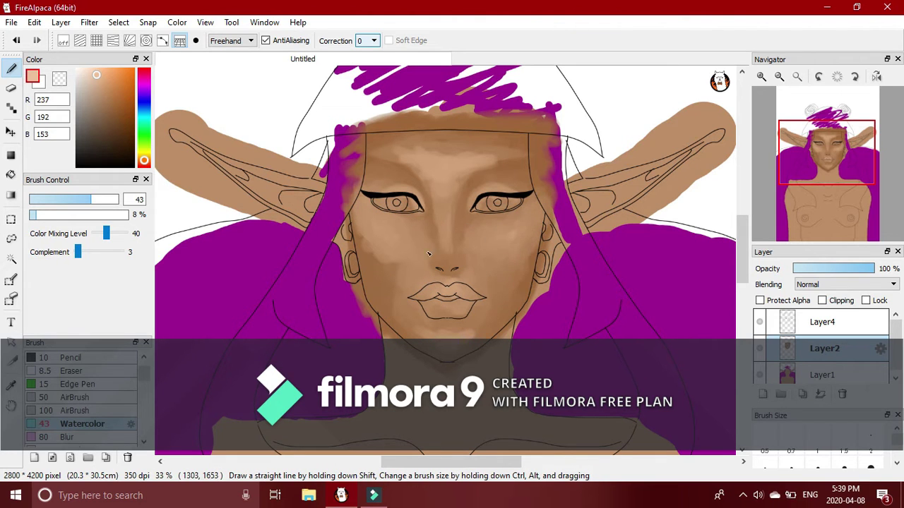
{"action": "mouse_move", "coordinate": [390, 154]}
{"action": "left_mouse_down"}
{"action": "mouse_move", "coordinate": [429, 155]}
{"action": "mouse_move", "coordinate": [455, 135]}
{"action": "mouse_move", "coordinate": [415, 149]}
{"action": "left_mouse_up"}
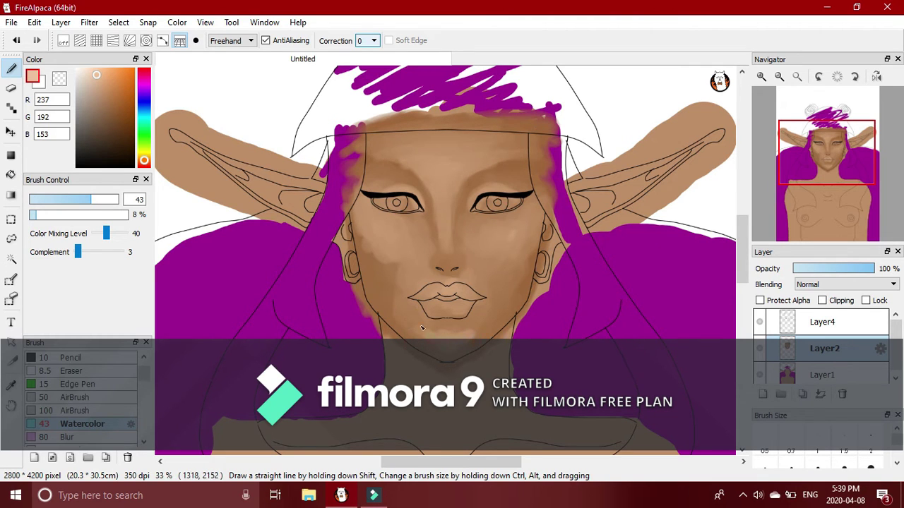
Smooth the highlight transitions along both cheeks and around the mouth, using Complement settings of 2 and 0.
{"action": "left_click_drag", "start_coordinate": [78, 252], "coordinate": [76, 252]}
{"action": "left_click_drag", "start_coordinate": [379, 267], "coordinate": [394, 270]}
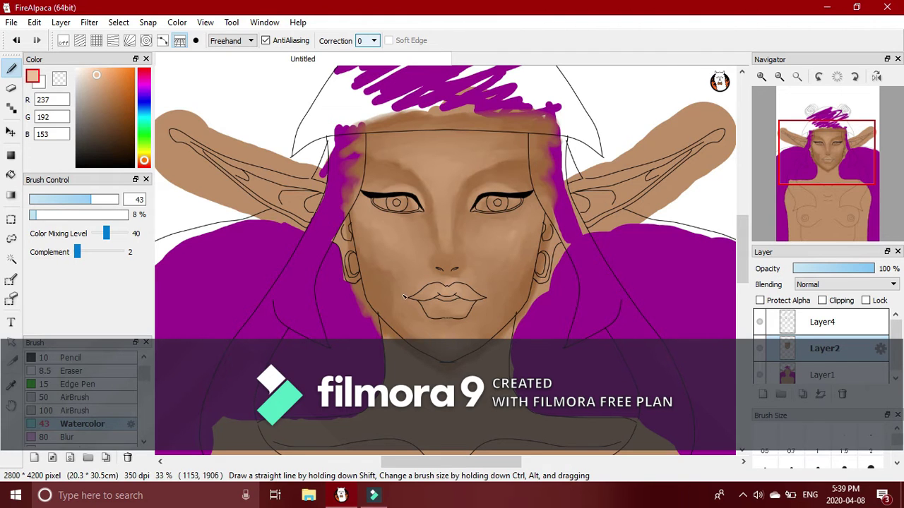
{"action": "left_click_drag", "start_coordinate": [77, 252], "coordinate": [75, 252]}
{"action": "left_click_drag", "start_coordinate": [359, 236], "coordinate": [378, 283]}
{"action": "left_click_drag", "start_coordinate": [531, 235], "coordinate": [514, 261]}
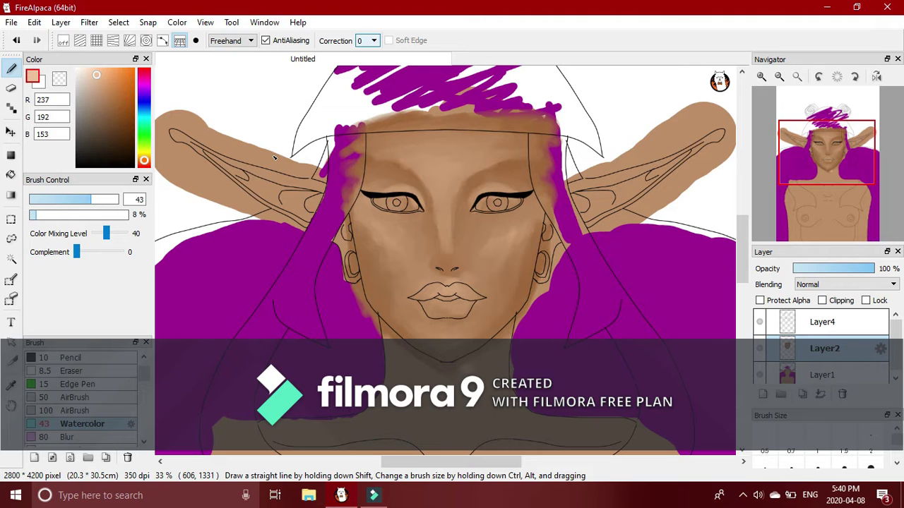
{"action": "left_click_drag", "start_coordinate": [76, 252], "coordinate": [78, 253]}
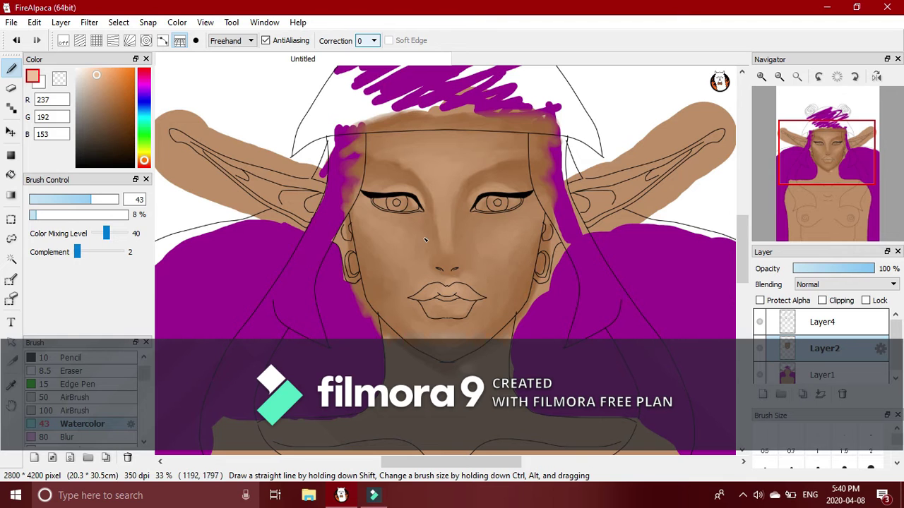
Shade under the nose and around the lower eyes with a size 22 brush in dark brown (RGB 122, 73, 30).
{"action": "left_click", "coordinate": [114, 104]}
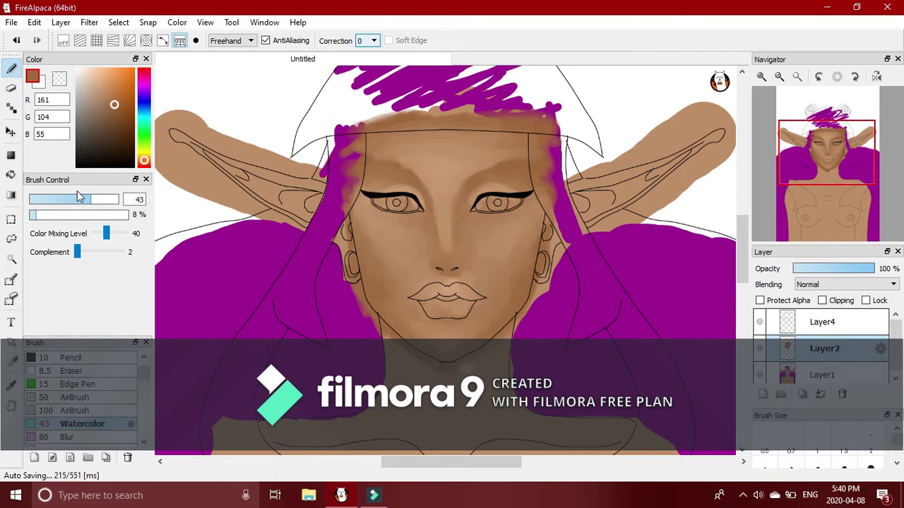
{"action": "left_click", "coordinate": [69, 200]}
{"action": "scroll", "coordinate": [445, 281], "scroll_direction": "up", "scroll_amount": 2}
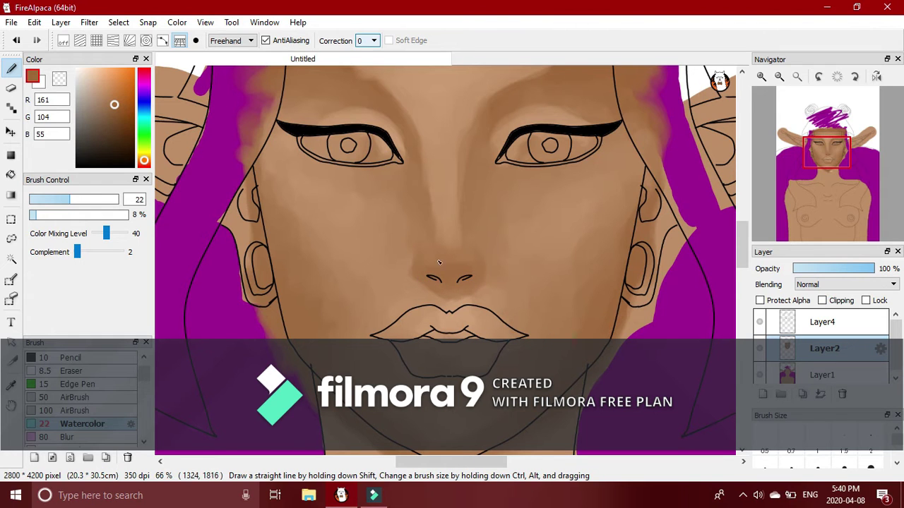
{"action": "left_click", "coordinate": [120, 120]}
{"action": "mouse_move", "coordinate": [477, 274]}
{"action": "left_mouse_down"}
{"action": "mouse_move", "coordinate": [432, 281]}
{"action": "mouse_move", "coordinate": [485, 328]}
{"action": "mouse_move", "coordinate": [453, 293]}
{"action": "left_mouse_up"}
{"action": "left_click", "coordinate": [84, 252]}
{"action": "mouse_move", "coordinate": [508, 156]}
{"action": "left_mouse_down"}
{"action": "mouse_move", "coordinate": [500, 165]}
{"action": "mouse_move", "coordinate": [556, 165]}
{"action": "left_mouse_up"}
{"action": "left_click_drag", "start_coordinate": [404, 148], "coordinate": [361, 167]}
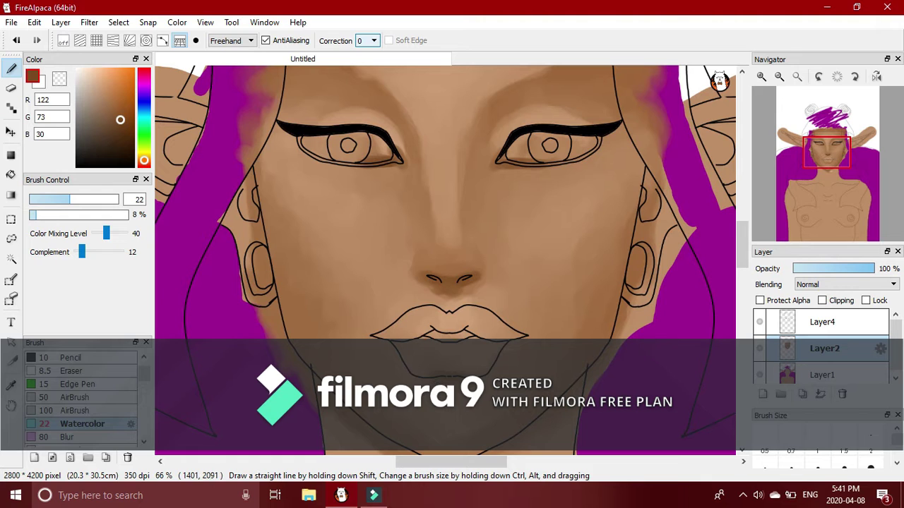
Paint dark brown shadows along both sides of the face and beneath the jaw and chin.
{"action": "left_click_drag", "start_coordinate": [259, 178], "coordinate": [261, 215]}
{"action": "left_click_drag", "start_coordinate": [252, 151], "coordinate": [295, 339]}
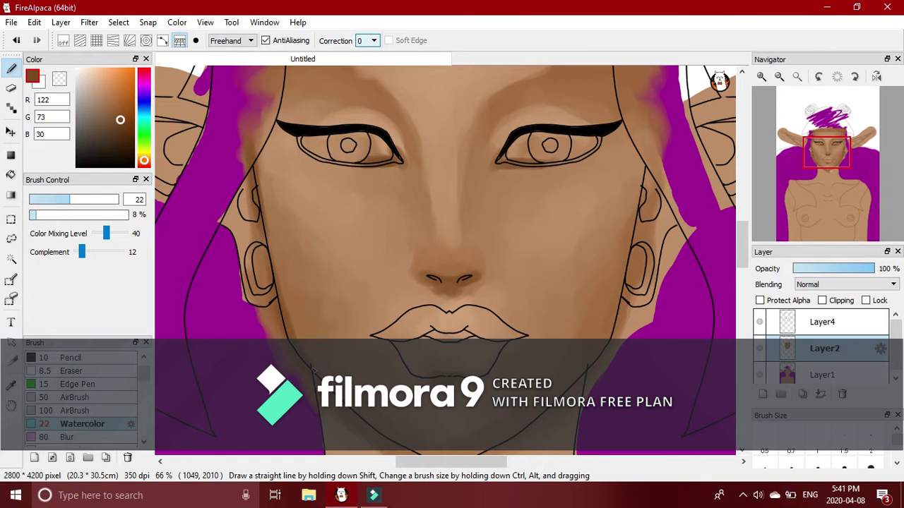
{"action": "left_click_drag", "start_coordinate": [619, 297], "coordinate": [610, 338]}
{"action": "left_click", "coordinate": [829, 178]}
{"action": "mouse_move", "coordinate": [467, 296]}
{"action": "left_mouse_down"}
{"action": "mouse_move", "coordinate": [542, 250]}
{"action": "mouse_move", "coordinate": [432, 287]}
{"action": "mouse_move", "coordinate": [337, 233]}
{"action": "mouse_move", "coordinate": [414, 280]}
{"action": "left_mouse_up"}
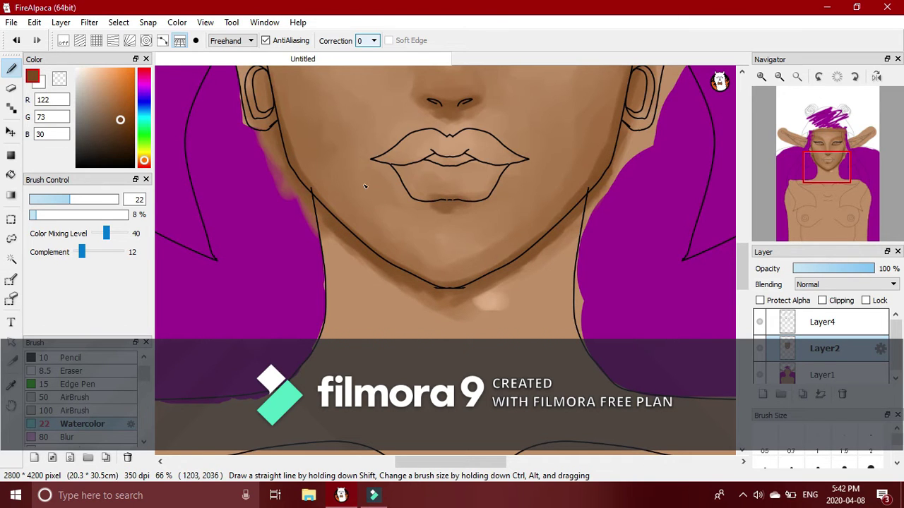
Add dark brown shadows down both temples and across the forehead along the headpiece line.
{"action": "scroll", "coordinate": [365, 191], "scroll_direction": "up", "scroll_amount": 5}
{"action": "mouse_move", "coordinate": [579, 171]}
{"action": "left_mouse_down"}
{"action": "mouse_move", "coordinate": [593, 253]}
{"action": "mouse_move", "coordinate": [612, 294]}
{"action": "left_mouse_up"}
{"action": "mouse_move", "coordinate": [256, 103]}
{"action": "left_mouse_down"}
{"action": "mouse_move", "coordinate": [254, 190]}
{"action": "mouse_move", "coordinate": [220, 275]}
{"action": "left_mouse_up"}
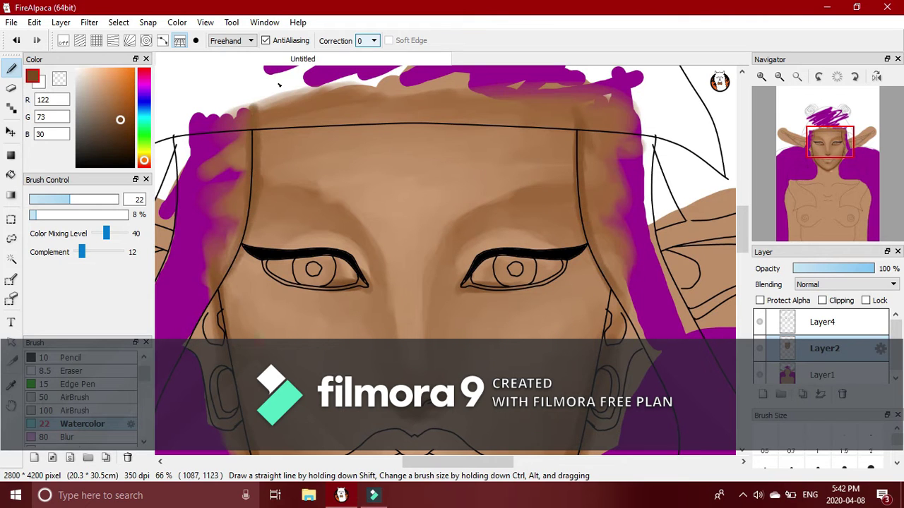
{"action": "left_click_drag", "start_coordinate": [254, 122], "coordinate": [382, 119]}
{"action": "left_click_drag", "start_coordinate": [583, 126], "coordinate": [442, 122]}
{"action": "left_click_drag", "start_coordinate": [279, 118], "coordinate": [408, 119]}
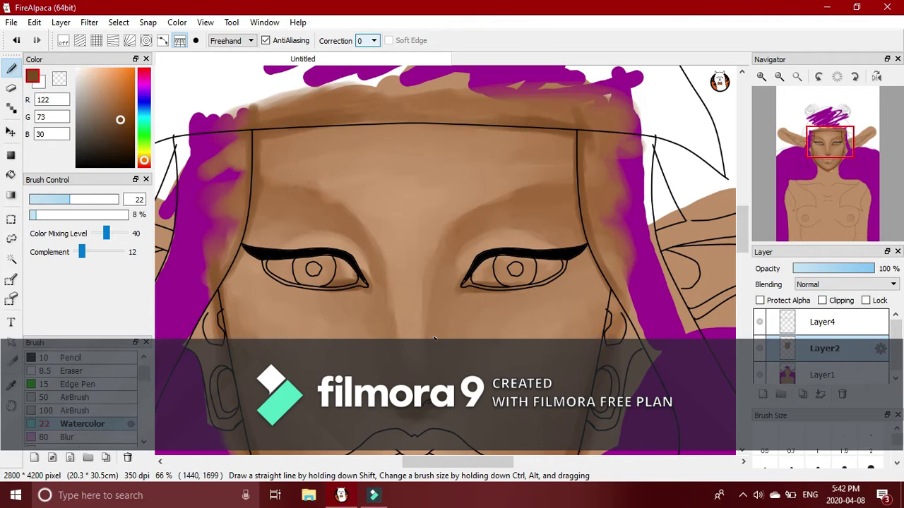
Paint the inner lips around the mouth line in reddish brown (RGB 134, 52, 0), brush size 12.5, Complement 52.
{"action": "scroll", "coordinate": [434, 340], "scroll_direction": "down", "scroll_amount": 5}
{"action": "left_click", "coordinate": [133, 115]}
{"action": "left_click", "coordinate": [143, 164]}
{"action": "left_click", "coordinate": [52, 202]}
{"action": "left_click", "coordinate": [761, 76]}
{"action": "left_click", "coordinate": [761, 76]}
{"action": "left_click", "coordinate": [828, 167]}
{"action": "mouse_move", "coordinate": [425, 154]}
{"action": "left_mouse_down"}
{"action": "mouse_move", "coordinate": [361, 194]}
{"action": "mouse_move", "coordinate": [460, 160]}
{"action": "left_mouse_up"}
{"action": "left_click", "coordinate": [107, 253]}
{"action": "mouse_move", "coordinate": [343, 192]}
{"action": "left_mouse_down"}
{"action": "mouse_move", "coordinate": [487, 214]}
{"action": "mouse_move", "coordinate": [555, 191]}
{"action": "mouse_move", "coordinate": [310, 194]}
{"action": "mouse_move", "coordinate": [509, 226]}
{"action": "mouse_move", "coordinate": [455, 272]}
{"action": "mouse_move", "coordinate": [506, 250]}
{"action": "mouse_move", "coordinate": [497, 229]}
{"action": "left_mouse_up"}
Add short reddish-brown crease strokes radiating outward from the mouth line over the upper and lower lips.
{"action": "left_click_drag", "start_coordinate": [402, 228], "coordinate": [371, 272]}
{"action": "left_click_drag", "start_coordinate": [411, 157], "coordinate": [386, 139]}
{"action": "left_click_drag", "start_coordinate": [503, 163], "coordinate": [524, 132]}
{"action": "left_click_drag", "start_coordinate": [457, 171], "coordinate": [459, 137]}
{"action": "left_click_drag", "start_coordinate": [537, 176], "coordinate": [568, 167]}
{"action": "left_click_drag", "start_coordinate": [377, 177], "coordinate": [352, 167]}
{"action": "left_click_drag", "start_coordinate": [526, 218], "coordinate": [548, 240]}
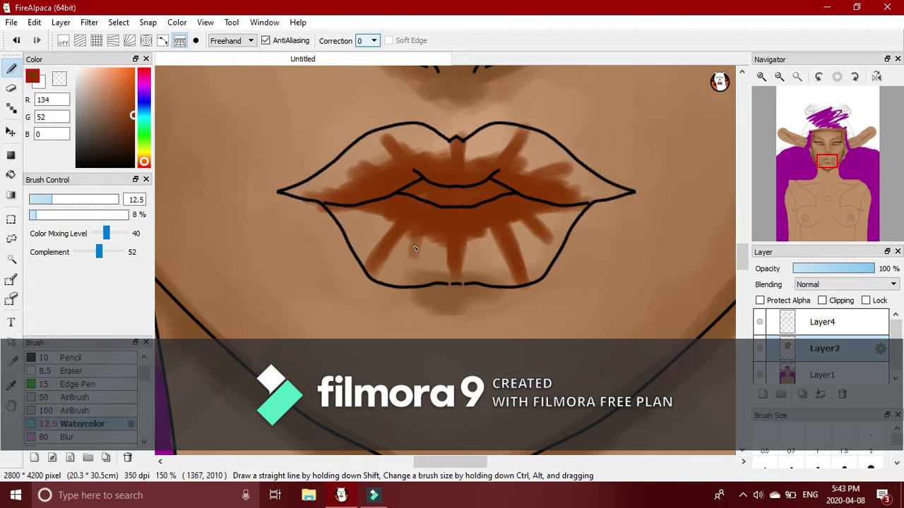
{"action": "left_click_drag", "start_coordinate": [416, 242], "coordinate": [412, 257]}
{"action": "left_click_drag", "start_coordinate": [383, 216], "coordinate": [365, 227]}
{"action": "left_click_drag", "start_coordinate": [490, 235], "coordinate": [480, 255]}
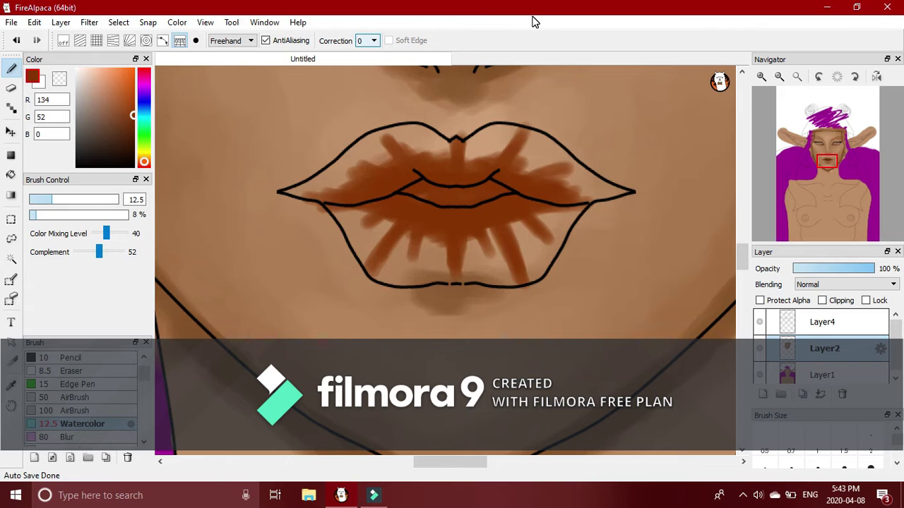
Cover both lips with lighter orange-brown (RGB 168, 65, 0) at a lower Complement, blending over the crease strokes.
{"action": "left_click", "coordinate": [134, 104]}
{"action": "left_click_drag", "start_coordinate": [99, 252], "coordinate": [82, 252]}
{"action": "mouse_move", "coordinate": [392, 150]}
{"action": "left_mouse_down"}
{"action": "mouse_move", "coordinate": [352, 165]}
{"action": "mouse_move", "coordinate": [368, 182]}
{"action": "mouse_move", "coordinate": [290, 189]}
{"action": "mouse_move", "coordinate": [358, 156]}
{"action": "mouse_move", "coordinate": [451, 141]}
{"action": "mouse_move", "coordinate": [568, 159]}
{"action": "mouse_move", "coordinate": [537, 165]}
{"action": "mouse_move", "coordinate": [604, 189]}
{"action": "mouse_move", "coordinate": [572, 179]}
{"action": "left_mouse_up"}
{"action": "mouse_move", "coordinate": [338, 213]}
{"action": "left_mouse_down"}
{"action": "mouse_move", "coordinate": [413, 279]}
{"action": "mouse_move", "coordinate": [403, 274]}
{"action": "mouse_move", "coordinate": [494, 275]}
{"action": "mouse_move", "coordinate": [477, 247]}
{"action": "mouse_move", "coordinate": [540, 265]}
{"action": "mouse_move", "coordinate": [554, 224]}
{"action": "left_mouse_up"}
Smooth the creases on the lower lip and the shading on the upper lip with brush size 9.6 and Complement 0.
{"action": "left_click_drag", "start_coordinate": [54, 200], "coordinate": [46, 200]}
{"action": "left_click_drag", "start_coordinate": [82, 252], "coordinate": [74, 252]}
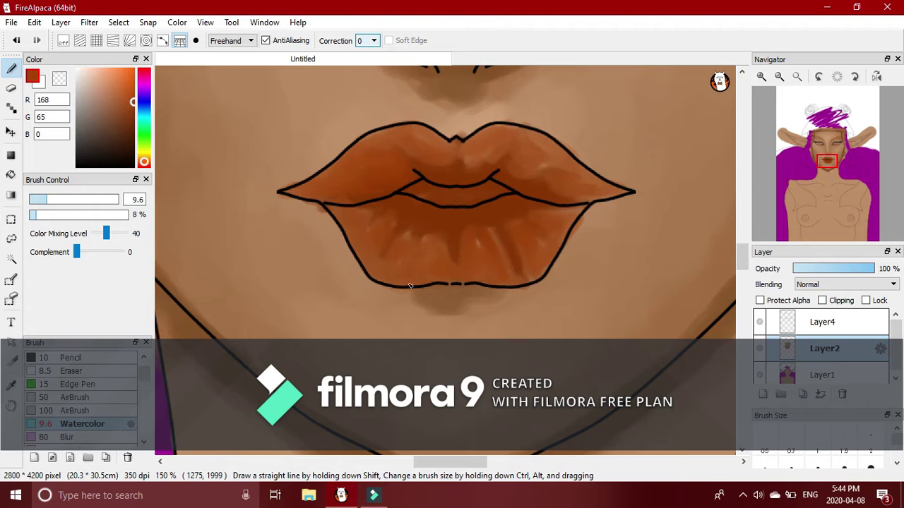
{"action": "mouse_move", "coordinate": [498, 281]}
{"action": "left_mouse_down"}
{"action": "mouse_move", "coordinate": [568, 212]}
{"action": "mouse_move", "coordinate": [516, 244]}
{"action": "mouse_move", "coordinate": [547, 261]}
{"action": "left_mouse_up"}
{"action": "left_click_drag", "start_coordinate": [459, 264], "coordinate": [464, 233]}
{"action": "mouse_move", "coordinate": [471, 221]}
{"action": "left_mouse_down"}
{"action": "mouse_move", "coordinate": [487, 269]}
{"action": "mouse_move", "coordinate": [506, 283]}
{"action": "left_mouse_up"}
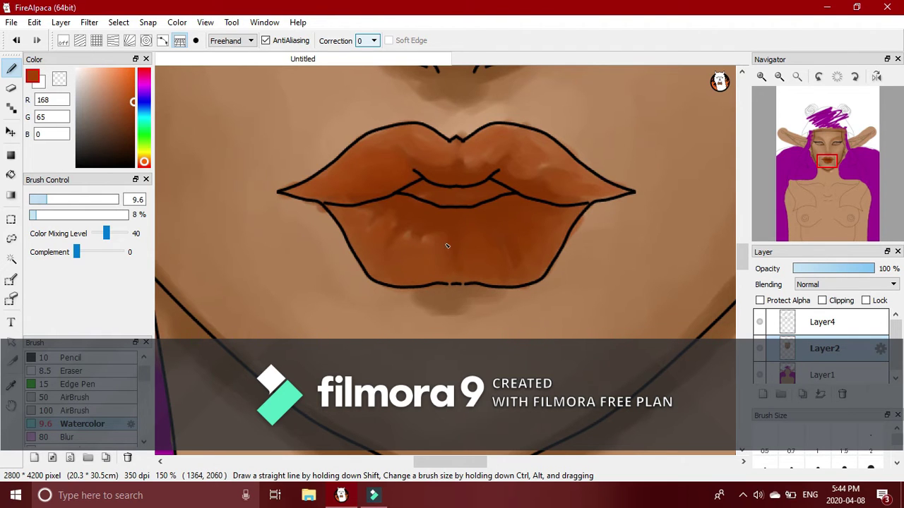
{"action": "left_click_drag", "start_coordinate": [429, 232], "coordinate": [416, 260]}
{"action": "left_click_drag", "start_coordinate": [409, 229], "coordinate": [395, 250]}
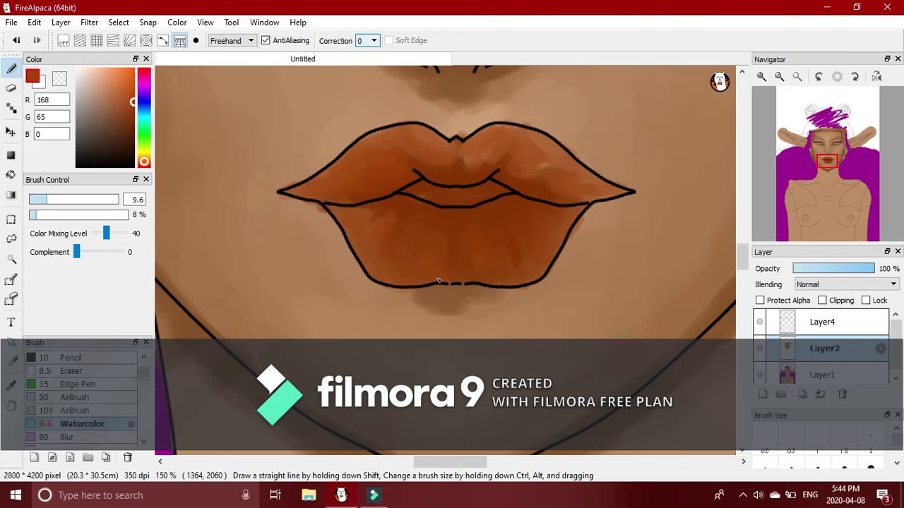
{"action": "left_click_drag", "start_coordinate": [463, 253], "coordinate": [502, 280]}
{"action": "left_click_drag", "start_coordinate": [517, 236], "coordinate": [529, 276]}
{"action": "mouse_move", "coordinate": [413, 255]}
{"action": "left_mouse_down"}
{"action": "mouse_move", "coordinate": [398, 223]}
{"action": "mouse_move", "coordinate": [361, 212]}
{"action": "left_mouse_up"}
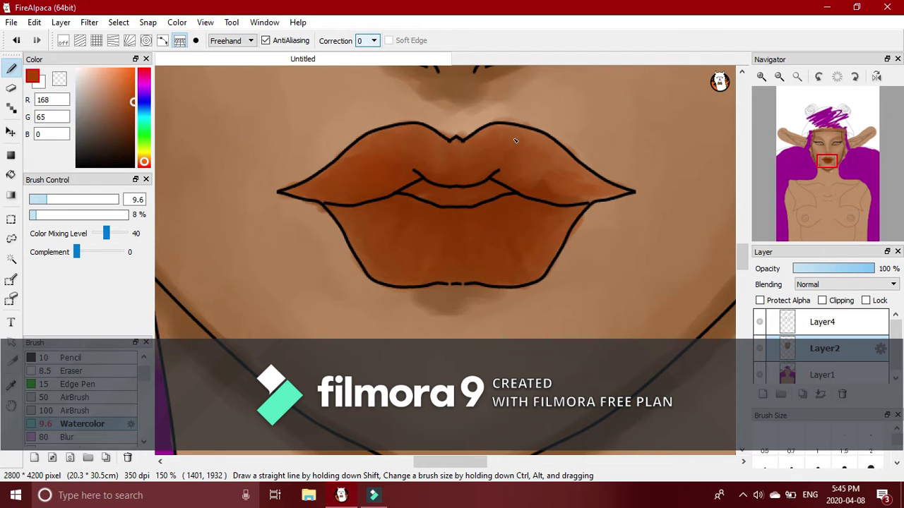
{"action": "left_click_drag", "start_coordinate": [564, 162], "coordinate": [555, 153]}
Darken the mouth opening and the adjoining lip edges with the size 50 AirBrush in dark red (RGB 107, 4, 0).
{"action": "left_click", "coordinate": [118, 147]}
{"action": "left_click", "coordinate": [74, 397]}
{"action": "left_click", "coordinate": [133, 126]}
{"action": "left_click", "coordinate": [144, 167]}
{"action": "left_click_drag", "start_coordinate": [420, 185], "coordinate": [351, 205]}
{"action": "left_click_drag", "start_coordinate": [432, 190], "coordinate": [530, 189]}
{"action": "left_click_drag", "start_coordinate": [549, 200], "coordinate": [590, 209]}
{"action": "left_click_drag", "start_coordinate": [457, 214], "coordinate": [453, 233]}
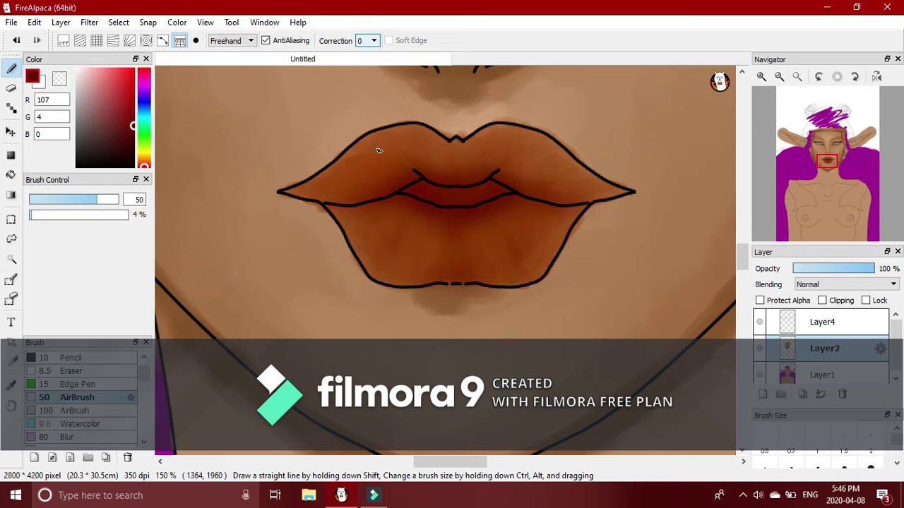
Fill the teeth in the mouth opening with light grey (RGB 200, 200, 200) using the size 6.7 Watercolor brush at Complement 100.
{"action": "left_click_drag", "start_coordinate": [77, 125], "coordinate": [71, 90]}
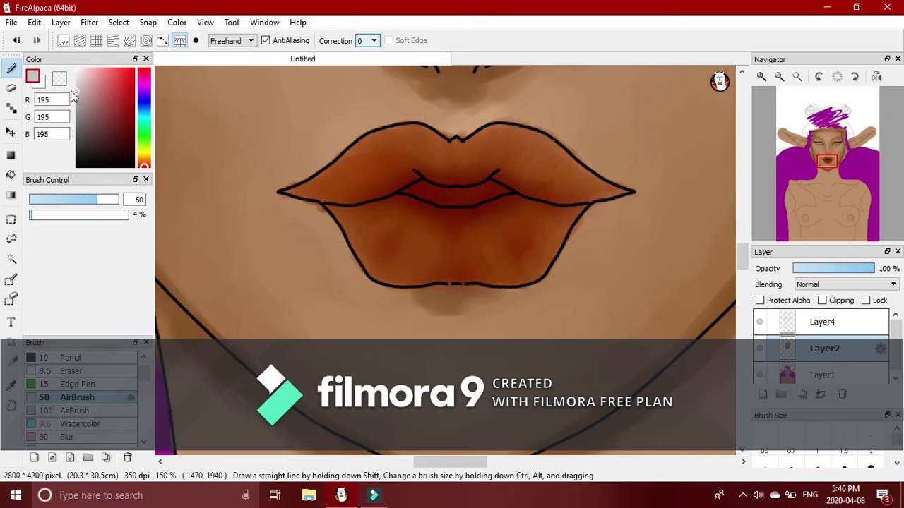
{"action": "left_click", "coordinate": [80, 423]}
{"action": "left_click", "coordinate": [118, 252]}
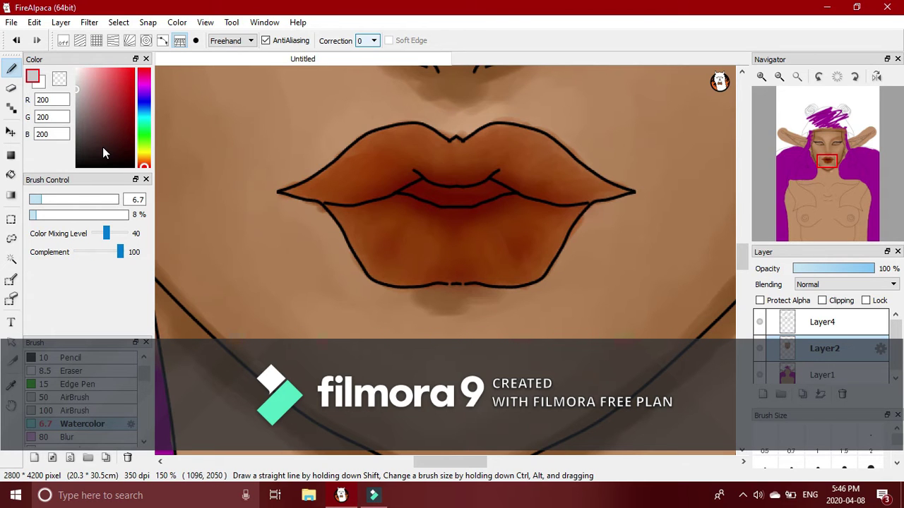
{"action": "mouse_move", "coordinate": [426, 196]}
{"action": "left_mouse_down"}
{"action": "mouse_move", "coordinate": [487, 195]}
{"action": "mouse_move", "coordinate": [413, 195]}
{"action": "mouse_move", "coordinate": [509, 192]}
{"action": "left_mouse_up"}
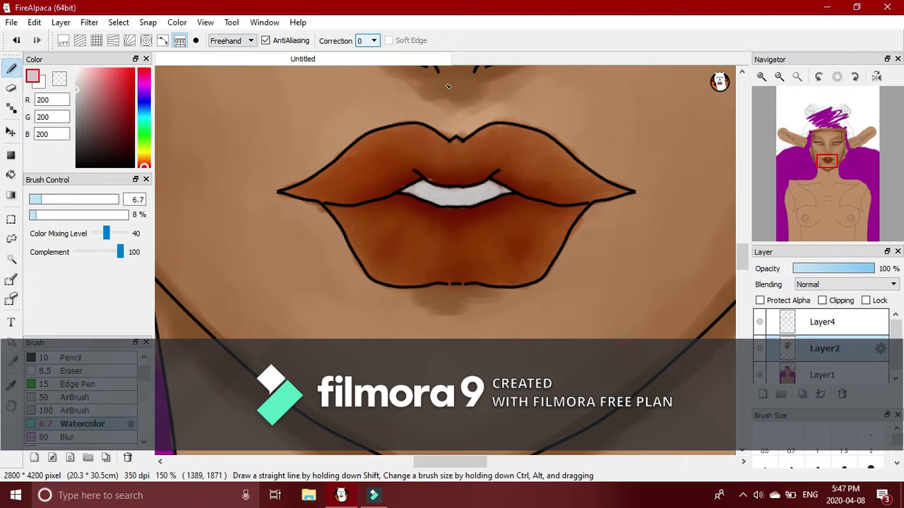
Shade the corners and upper edge of the teeth with mid grey (RGB 122, 122, 122) and blend them at Complement 0.
{"action": "left_click", "coordinate": [78, 119]}
{"action": "mouse_move", "coordinate": [421, 188]}
{"action": "left_mouse_down"}
{"action": "mouse_move", "coordinate": [405, 189]}
{"action": "mouse_move", "coordinate": [428, 192]}
{"action": "left_mouse_up"}
{"action": "left_click_drag", "start_coordinate": [488, 186], "coordinate": [503, 190]}
{"action": "left_click_drag", "start_coordinate": [421, 189], "coordinate": [434, 190]}
{"action": "left_click_drag", "start_coordinate": [118, 253], "coordinate": [76, 252]}
{"action": "mouse_move", "coordinate": [420, 198]}
{"action": "left_mouse_down"}
{"action": "mouse_move", "coordinate": [452, 203]}
{"action": "mouse_move", "coordinate": [440, 193]}
{"action": "mouse_move", "coordinate": [492, 184]}
{"action": "mouse_move", "coordinate": [435, 193]}
{"action": "left_mouse_up"}
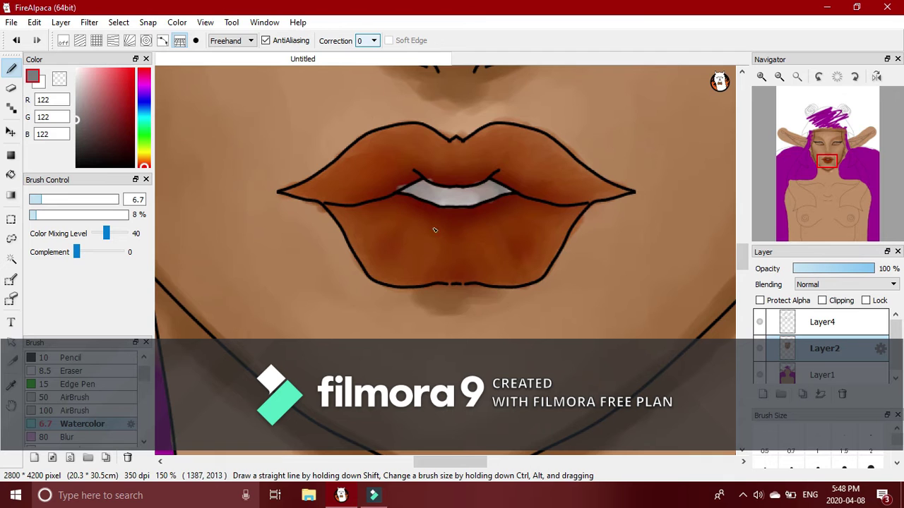
Paint the white of the character's left eye in near-white (RGB 237, 237, 237) at Complement 50.
{"action": "scroll", "coordinate": [474, 241], "scroll_direction": "down", "scroll_amount": 4}
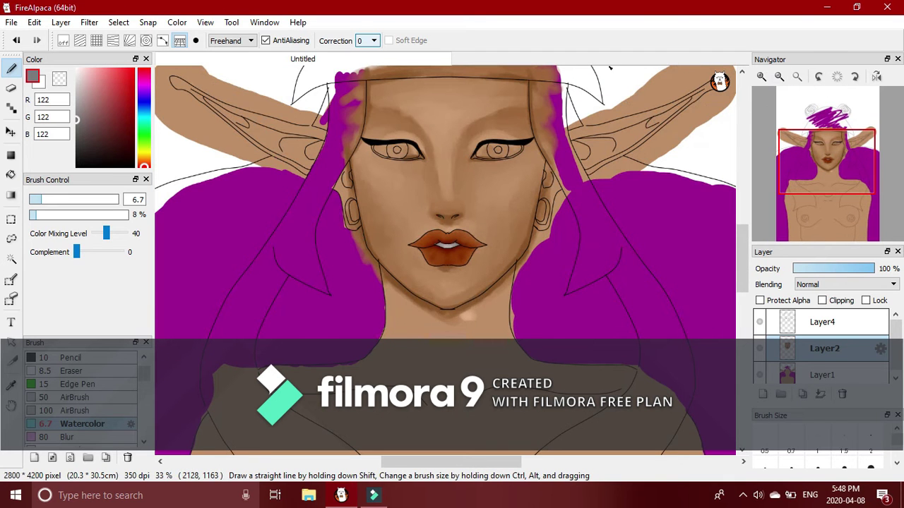
{"action": "scroll", "coordinate": [832, 151], "scroll_direction": "up", "scroll_amount": 4}
{"action": "left_click_drag", "start_coordinate": [832, 151], "coordinate": [836, 153]}
{"action": "left_click", "coordinate": [77, 69]}
{"action": "left_click", "coordinate": [77, 75]}
{"action": "left_click_drag", "start_coordinate": [77, 252], "coordinate": [98, 252]}
{"action": "mouse_move", "coordinate": [417, 251]}
{"action": "left_mouse_down"}
{"action": "mouse_move", "coordinate": [368, 253]}
{"action": "mouse_move", "coordinate": [362, 280]}
{"action": "mouse_move", "coordinate": [416, 297]}
{"action": "mouse_move", "coordinate": [424, 268]}
{"action": "mouse_move", "coordinate": [416, 293]}
{"action": "mouse_move", "coordinate": [533, 249]}
{"action": "mouse_move", "coordinate": [498, 286]}
{"action": "mouse_move", "coordinate": [540, 256]}
{"action": "mouse_move", "coordinate": [481, 269]}
{"action": "mouse_move", "coordinate": [475, 250]}
{"action": "left_mouse_up"}
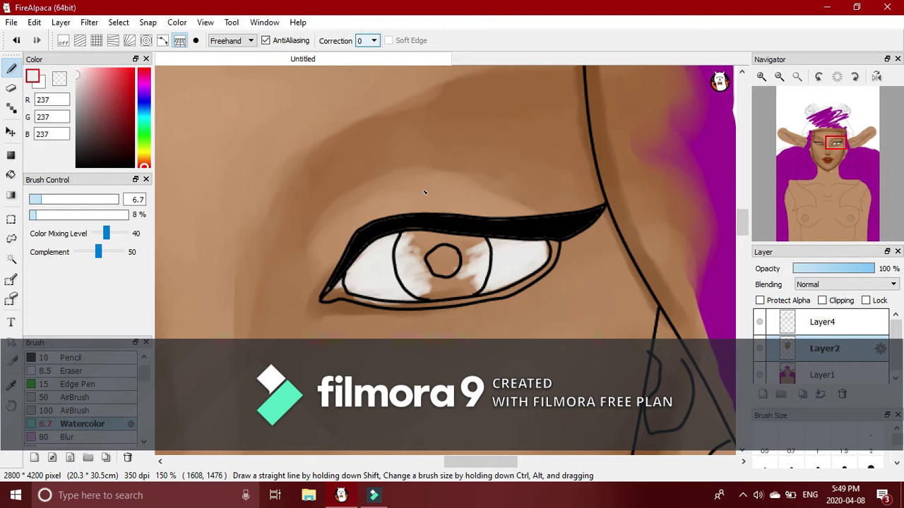
Shade the white of the left eye with progressively darker greys under the lid and blend at the lowest Complement.
{"action": "left_click", "coordinate": [77, 88]}
{"action": "mouse_move", "coordinate": [394, 238]}
{"action": "left_mouse_down"}
{"action": "mouse_move", "coordinate": [338, 284]}
{"action": "mouse_move", "coordinate": [393, 243]}
{"action": "left_mouse_up"}
{"action": "mouse_move", "coordinate": [462, 243]}
{"action": "left_mouse_down"}
{"action": "mouse_move", "coordinate": [536, 275]}
{"action": "mouse_move", "coordinate": [417, 277]}
{"action": "mouse_move", "coordinate": [369, 293]}
{"action": "left_mouse_up"}
{"action": "left_click", "coordinate": [77, 105]}
{"action": "mouse_move", "coordinate": [401, 236]}
{"action": "left_mouse_down"}
{"action": "mouse_move", "coordinate": [363, 251]}
{"action": "mouse_move", "coordinate": [338, 291]}
{"action": "mouse_move", "coordinate": [505, 290]}
{"action": "mouse_move", "coordinate": [537, 243]}
{"action": "mouse_move", "coordinate": [491, 242]}
{"action": "left_mouse_up"}
{"action": "left_click_drag", "start_coordinate": [98, 253], "coordinate": [48, 255]}
{"action": "mouse_move", "coordinate": [369, 257]}
{"action": "left_mouse_down"}
{"action": "mouse_move", "coordinate": [353, 279]}
{"action": "mouse_move", "coordinate": [362, 273]}
{"action": "mouse_move", "coordinate": [395, 294]}
{"action": "left_mouse_up"}
{"action": "mouse_move", "coordinate": [502, 243]}
{"action": "left_mouse_down"}
{"action": "mouse_move", "coordinate": [538, 261]}
{"action": "mouse_move", "coordinate": [497, 284]}
{"action": "mouse_move", "coordinate": [518, 271]}
{"action": "left_mouse_up"}
Paint the white of the character's right eye on both sides of the iris with a near-white colour.
{"action": "left_click_drag", "start_coordinate": [817, 146], "coordinate": [816, 144]}
{"action": "left_click", "coordinate": [76, 69]}
{"action": "left_click", "coordinate": [122, 254]}
{"action": "left_click", "coordinate": [122, 255]}
{"action": "left_click", "coordinate": [123, 254]}
{"action": "left_click", "coordinate": [122, 254]}
{"action": "mouse_move", "coordinate": [493, 243]}
{"action": "left_mouse_down"}
{"action": "mouse_move", "coordinate": [448, 227]}
{"action": "mouse_move", "coordinate": [494, 265]}
{"action": "mouse_move", "coordinate": [445, 256]}
{"action": "left_mouse_up"}
{"action": "mouse_move", "coordinate": [614, 257]}
{"action": "left_mouse_down"}
{"action": "mouse_move", "coordinate": [587, 233]}
{"action": "mouse_move", "coordinate": [600, 265]}
{"action": "mouse_move", "coordinate": [557, 272]}
{"action": "mouse_move", "coordinate": [605, 251]}
{"action": "mouse_move", "coordinate": [587, 260]}
{"action": "left_mouse_up"}
Shade the white of the right eye with light grey (RGB 207, 207, 207) and mid grey (RGB 147, 147, 147), blending at Complement 0.
{"action": "left_click", "coordinate": [77, 86]}
{"action": "mouse_move", "coordinate": [487, 224]}
{"action": "left_mouse_down"}
{"action": "mouse_move", "coordinate": [442, 236]}
{"action": "mouse_move", "coordinate": [473, 230]}
{"action": "left_mouse_up"}
{"action": "mouse_move", "coordinate": [613, 240]}
{"action": "left_mouse_down"}
{"action": "mouse_move", "coordinate": [595, 226]}
{"action": "mouse_move", "coordinate": [572, 279]}
{"action": "mouse_move", "coordinate": [452, 258]}
{"action": "mouse_move", "coordinate": [621, 257]}
{"action": "left_mouse_up"}
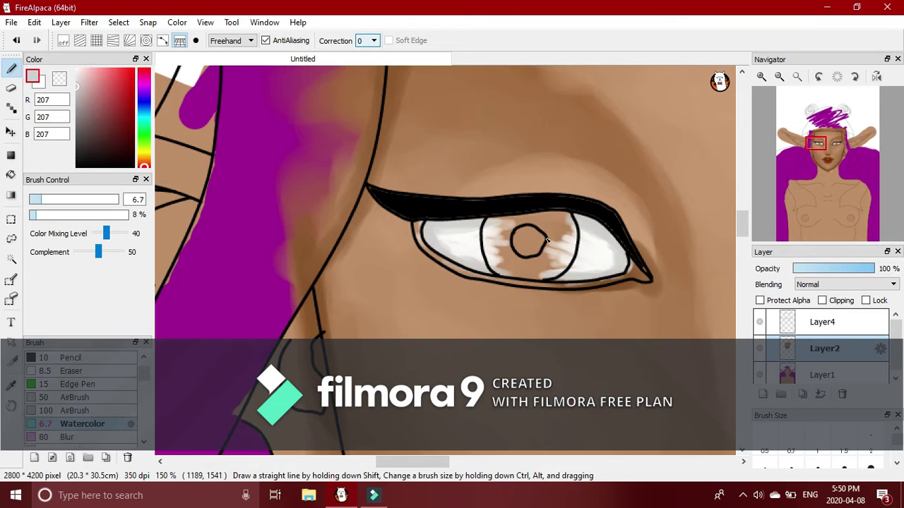
{"action": "left_click", "coordinate": [820, 146]}
{"action": "left_click", "coordinate": [76, 110]}
{"action": "mouse_move", "coordinate": [362, 182]}
{"action": "left_mouse_down"}
{"action": "mouse_move", "coordinate": [305, 187]}
{"action": "mouse_move", "coordinate": [464, 241]}
{"action": "mouse_move", "coordinate": [490, 194]}
{"action": "mouse_move", "coordinate": [455, 179]}
{"action": "left_mouse_up"}
{"action": "left_click_drag", "start_coordinate": [98, 252], "coordinate": [76, 252]}
{"action": "mouse_move", "coordinate": [313, 198]}
{"action": "left_mouse_down"}
{"action": "mouse_move", "coordinate": [351, 195]}
{"action": "mouse_move", "coordinate": [328, 203]}
{"action": "mouse_move", "coordinate": [368, 224]}
{"action": "mouse_move", "coordinate": [324, 220]}
{"action": "mouse_move", "coordinate": [366, 214]}
{"action": "mouse_move", "coordinate": [364, 192]}
{"action": "left_mouse_up"}
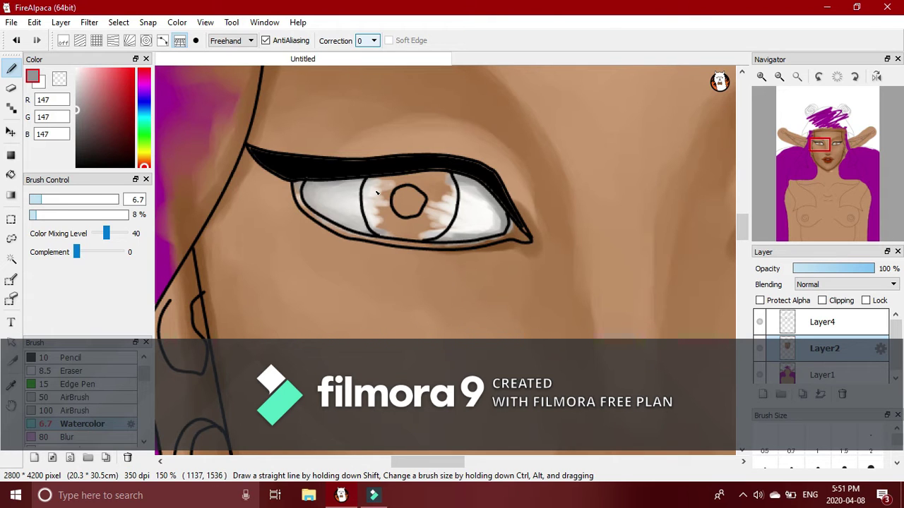
{"action": "mouse_move", "coordinate": [463, 186]}
{"action": "left_mouse_down"}
{"action": "mouse_move", "coordinate": [490, 209]}
{"action": "mouse_move", "coordinate": [445, 231]}
{"action": "mouse_move", "coordinate": [466, 198]}
{"action": "left_mouse_up"}
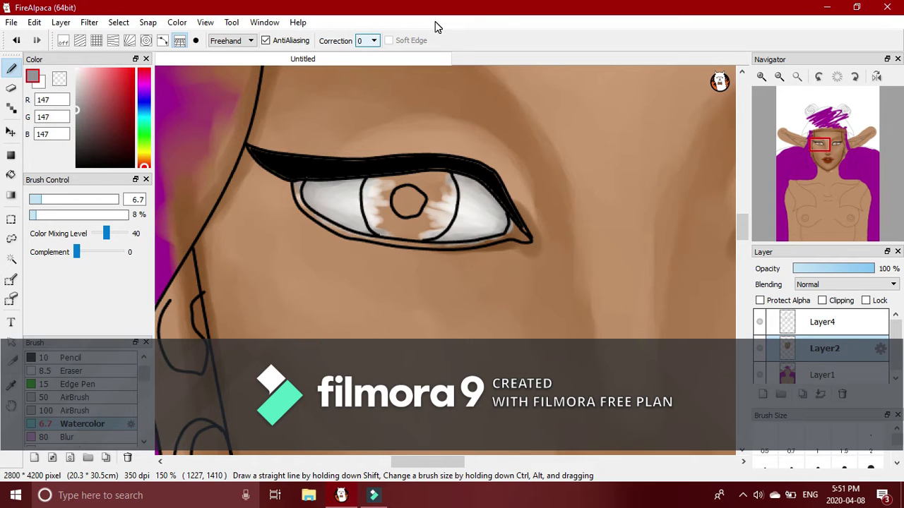
Fill the right iris with red (RGB 220, 8, 0) at Complement 100 and blend dark red shading (RGB 141, 5, 0) into its upper part.
{"action": "left_click", "coordinate": [133, 81]}
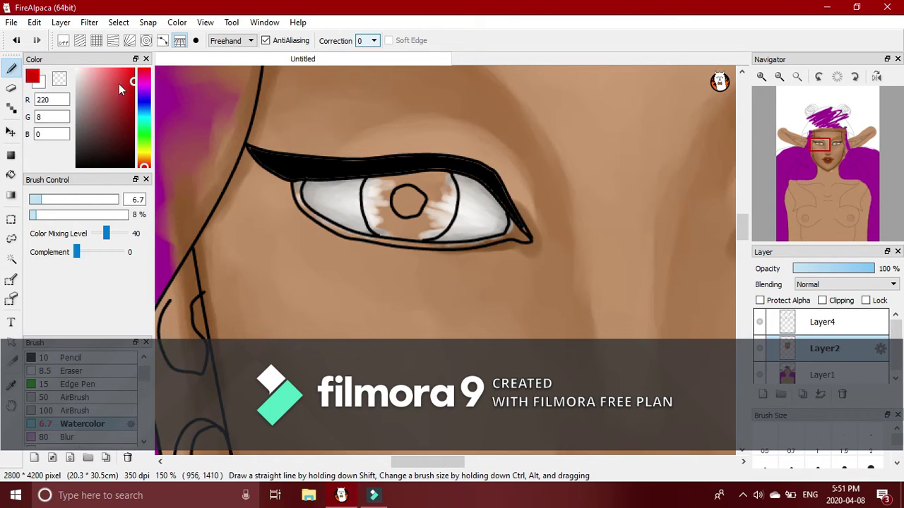
{"action": "left_click_drag", "start_coordinate": [77, 252], "coordinate": [120, 252]}
{"action": "mouse_move", "coordinate": [420, 185]}
{"action": "left_mouse_down"}
{"action": "mouse_move", "coordinate": [387, 221]}
{"action": "mouse_move", "coordinate": [425, 223]}
{"action": "mouse_move", "coordinate": [398, 205]}
{"action": "mouse_move", "coordinate": [375, 208]}
{"action": "mouse_move", "coordinate": [366, 186]}
{"action": "mouse_move", "coordinate": [412, 240]}
{"action": "mouse_move", "coordinate": [390, 207]}
{"action": "mouse_move", "coordinate": [447, 214]}
{"action": "left_mouse_up"}
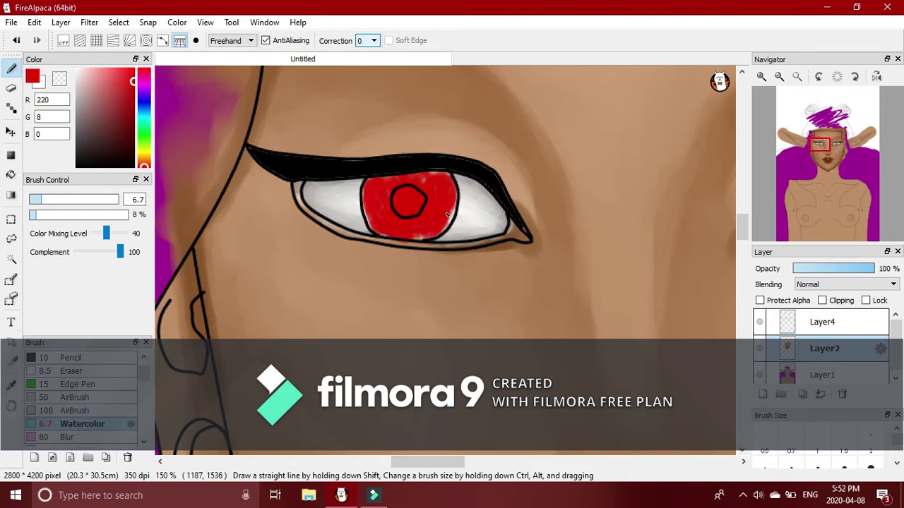
{"action": "mouse_move", "coordinate": [372, 178]}
{"action": "left_mouse_down"}
{"action": "mouse_move", "coordinate": [366, 203]}
{"action": "mouse_move", "coordinate": [427, 243]}
{"action": "mouse_move", "coordinate": [455, 182]}
{"action": "mouse_move", "coordinate": [373, 222]}
{"action": "mouse_move", "coordinate": [443, 175]}
{"action": "mouse_move", "coordinate": [399, 189]}
{"action": "mouse_move", "coordinate": [432, 193]}
{"action": "left_mouse_up"}
{"action": "left_click_drag", "start_coordinate": [120, 252], "coordinate": [51, 256]}
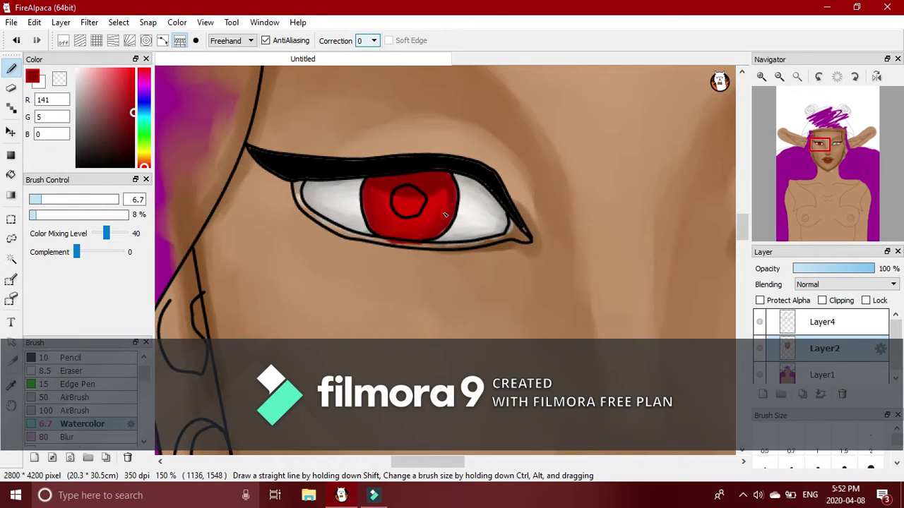
{"action": "left_click", "coordinate": [373, 186], "text": "alt"}
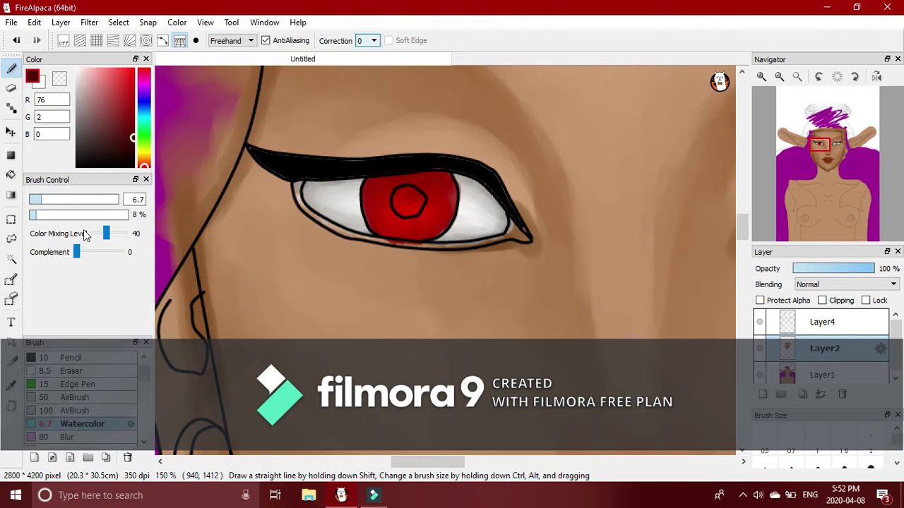
Paint the right pupil and deepen the iris around it with very dark red (RGB 76, 2, 0), blending at Complement 0.
{"action": "mouse_move", "coordinate": [406, 200]}
{"action": "left_mouse_down"}
{"action": "mouse_move", "coordinate": [454, 201]}
{"action": "mouse_move", "coordinate": [453, 209]}
{"action": "left_mouse_up"}
{"action": "mouse_move", "coordinate": [444, 235]}
{"action": "left_mouse_down"}
{"action": "mouse_move", "coordinate": [438, 225]}
{"action": "mouse_move", "coordinate": [394, 221]}
{"action": "left_mouse_up"}
{"action": "left_click_drag", "start_coordinate": [408, 234], "coordinate": [408, 222]}
{"action": "left_click_drag", "start_coordinate": [85, 252], "coordinate": [75, 252]}
{"action": "left_click_drag", "start_coordinate": [362, 196], "coordinate": [372, 203]}
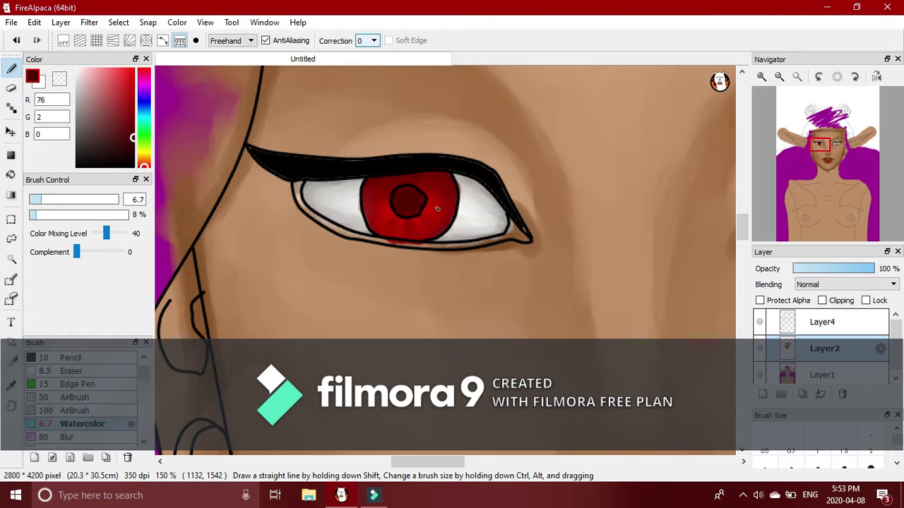
Darken the right pupil with blackish red (RGB 38, 8, 7) at Complement 20 and set the Complement back to 0.
{"action": "left_click", "coordinate": [123, 153]}
{"action": "left_click", "coordinate": [106, 250]}
{"action": "left_click", "coordinate": [105, 251]}
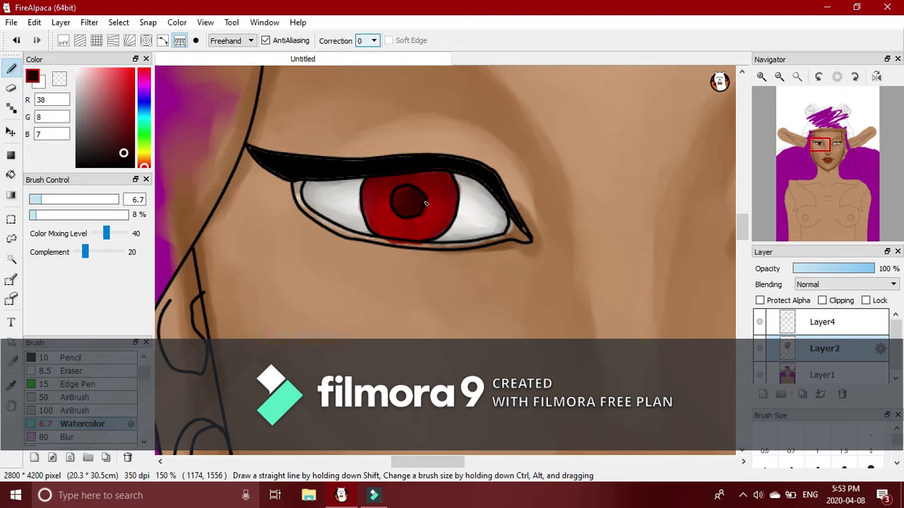
{"action": "left_click", "coordinate": [119, 252]}
{"action": "left_click", "coordinate": [119, 252]}
{"action": "left_click", "coordinate": [76, 252]}
Fill the iris of the character's left eye with bright red (RGB 255, 10, 0) at Complement 60.
{"action": "left_click", "coordinate": [780, 76]}
{"action": "left_click", "coordinate": [780, 76]}
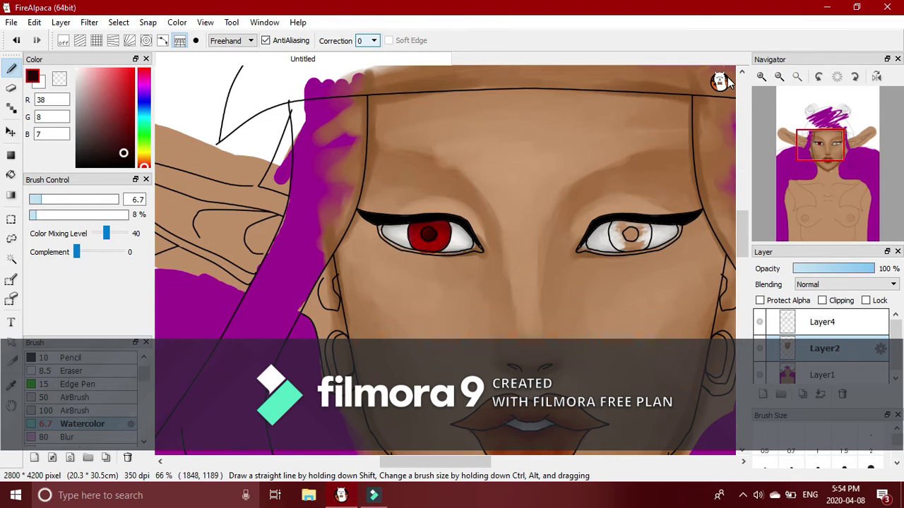
{"action": "left_click", "coordinate": [761, 76]}
{"action": "left_click", "coordinate": [761, 76]}
{"action": "left_click", "coordinate": [761, 77]}
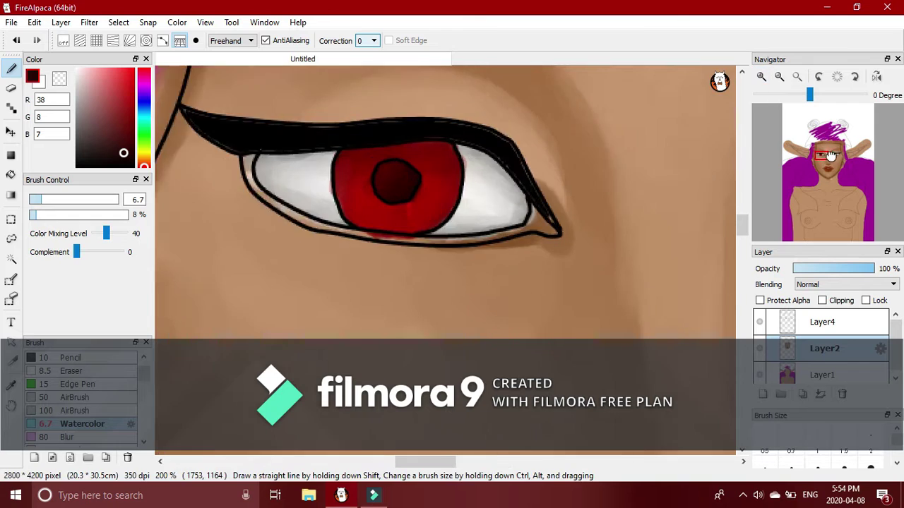
{"action": "left_click", "coordinate": [832, 155]}
{"action": "left_click", "coordinate": [134, 69]}
{"action": "left_click", "coordinate": [99, 251]}
{"action": "left_click", "coordinate": [122, 251]}
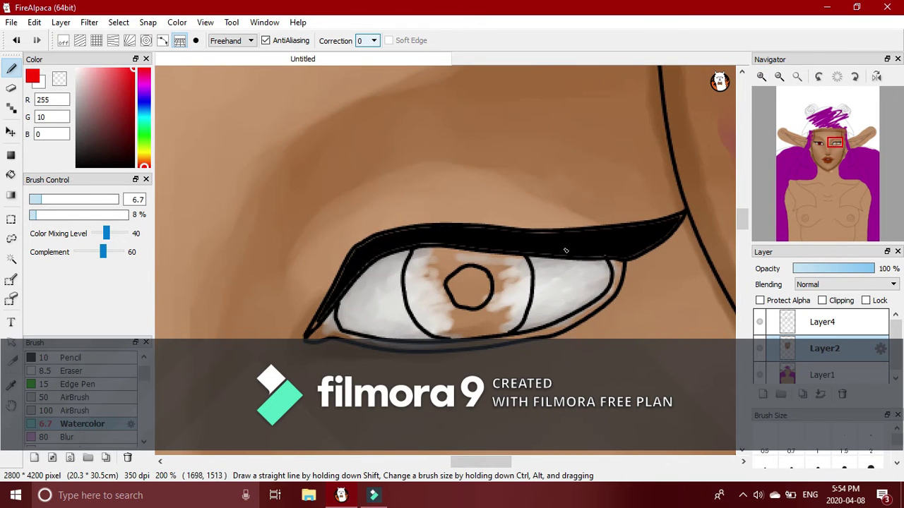
{"action": "mouse_move", "coordinate": [526, 314]}
{"action": "left_mouse_down"}
{"action": "mouse_move", "coordinate": [434, 311]}
{"action": "mouse_move", "coordinate": [494, 263]}
{"action": "mouse_move", "coordinate": [424, 256]}
{"action": "mouse_move", "coordinate": [424, 331]}
{"action": "mouse_move", "coordinate": [487, 332]}
{"action": "mouse_move", "coordinate": [512, 261]}
{"action": "mouse_move", "coordinate": [508, 321]}
{"action": "mouse_move", "coordinate": [524, 259]}
{"action": "mouse_move", "coordinate": [472, 256]}
{"action": "left_mouse_up"}
Shade the top and sides of the left iris with darker red (RGB 191, 7, 0) and blend it at Complement 0.
{"action": "left_click", "coordinate": [125, 93]}
{"action": "mouse_move", "coordinate": [413, 268]}
{"action": "left_mouse_down"}
{"action": "mouse_move", "coordinate": [425, 244]}
{"action": "mouse_move", "coordinate": [416, 312]}
{"action": "left_mouse_up"}
{"action": "left_click_drag", "start_coordinate": [125, 92], "coordinate": [134, 93]}
{"action": "mouse_move", "coordinate": [524, 259]}
{"action": "left_mouse_down"}
{"action": "mouse_move", "coordinate": [527, 302]}
{"action": "mouse_move", "coordinate": [501, 331]}
{"action": "left_mouse_up"}
{"action": "left_click_drag", "start_coordinate": [422, 247], "coordinate": [456, 334]}
{"action": "mouse_move", "coordinate": [413, 265]}
{"action": "left_mouse_down"}
{"action": "mouse_move", "coordinate": [515, 265]}
{"action": "mouse_move", "coordinate": [469, 254]}
{"action": "left_mouse_up"}
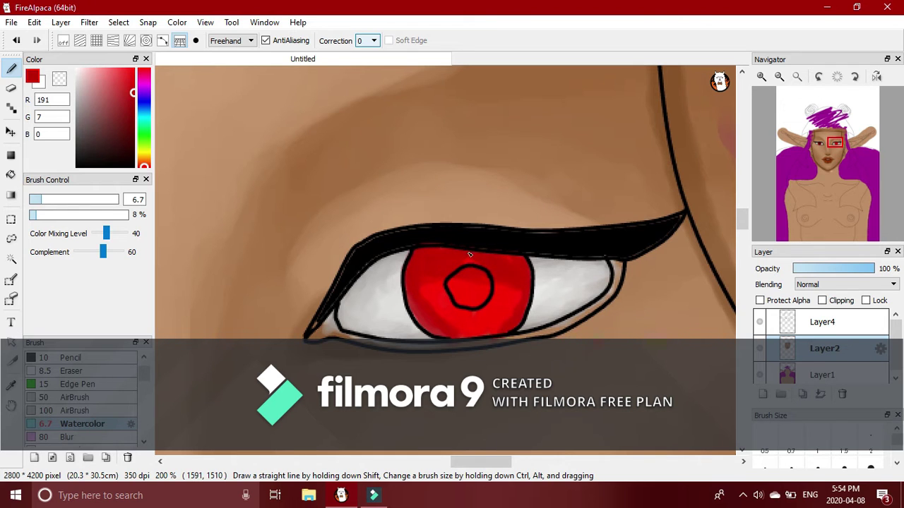
{"action": "left_click_drag", "start_coordinate": [103, 252], "coordinate": [76, 252]}
{"action": "left_click_drag", "start_coordinate": [420, 291], "coordinate": [447, 336]}
{"action": "left_click_drag", "start_coordinate": [416, 301], "coordinate": [501, 326]}
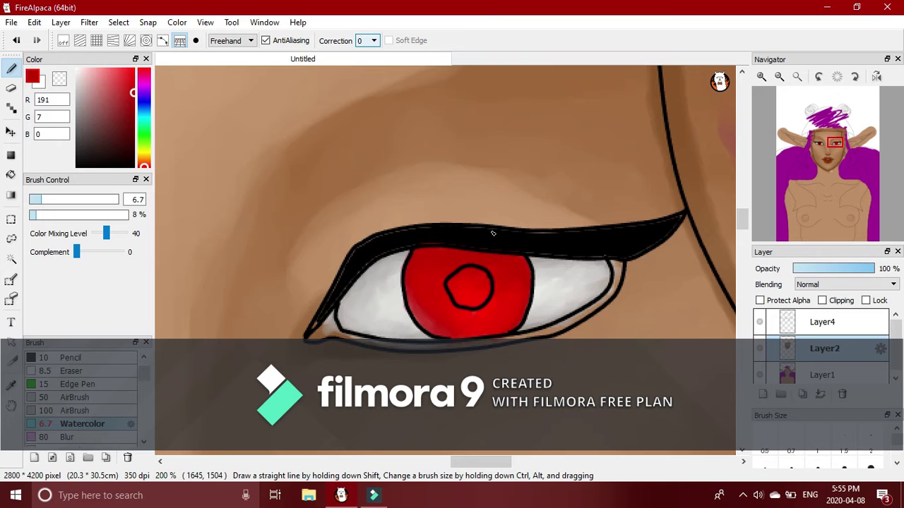
Deepen the left iris's upper edge and rim with dark red strokes (RGB 129, 5, 0) and blend them at Complement 0.
{"action": "left_click", "coordinate": [131, 117]}
{"action": "left_click_drag", "start_coordinate": [77, 252], "coordinate": [89, 252]}
{"action": "mouse_move", "coordinate": [416, 259]}
{"action": "left_mouse_down"}
{"action": "mouse_move", "coordinate": [457, 242]}
{"action": "mouse_move", "coordinate": [532, 275]}
{"action": "left_mouse_up"}
{"action": "mouse_move", "coordinate": [414, 304]}
{"action": "left_mouse_down"}
{"action": "mouse_move", "coordinate": [429, 327]}
{"action": "mouse_move", "coordinate": [483, 339]}
{"action": "left_mouse_up"}
{"action": "left_click_drag", "start_coordinate": [416, 277], "coordinate": [415, 299]}
{"action": "left_click_drag", "start_coordinate": [506, 327], "coordinate": [526, 271]}
{"action": "left_click_drag", "start_coordinate": [468, 344], "coordinate": [508, 303]}
{"action": "left_click_drag", "start_coordinate": [89, 252], "coordinate": [76, 252]}
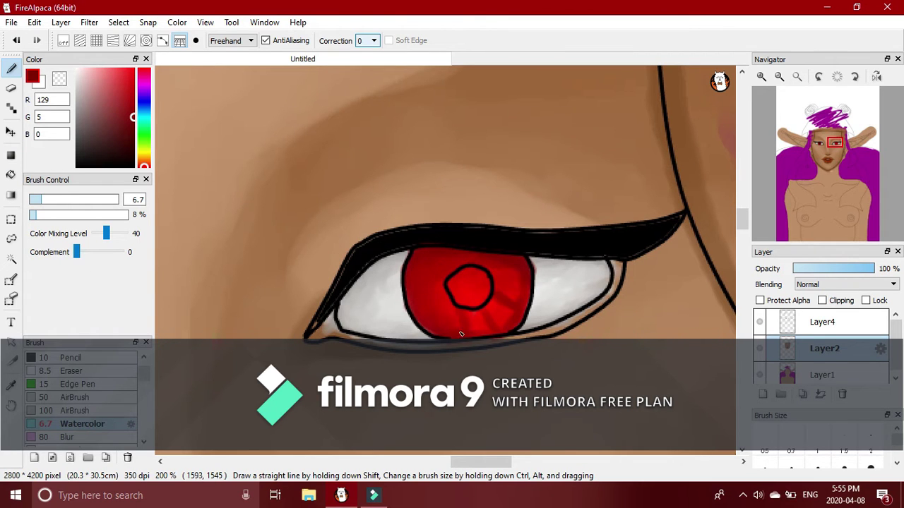
{"action": "left_click_drag", "start_coordinate": [524, 309], "coordinate": [522, 310]}
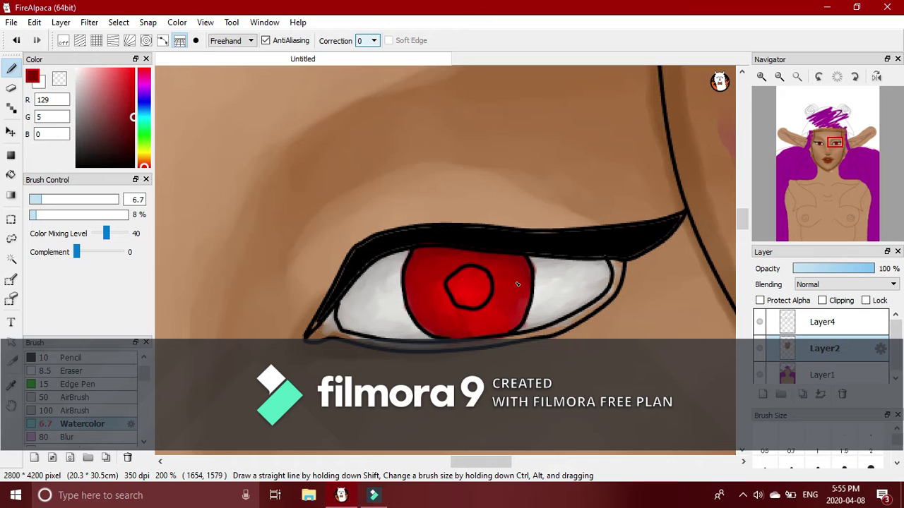
{"action": "left_click_drag", "start_coordinate": [76, 252], "coordinate": [89, 252]}
{"action": "left_click_drag", "start_coordinate": [526, 300], "coordinate": [523, 321]}
{"action": "left_click_drag", "start_coordinate": [89, 252], "coordinate": [76, 252]}
Fill the left pupil with dark red, deepen it with black (RGB 0, 0, 0) and blend it at Complement 0.
{"action": "left_click_drag", "start_coordinate": [76, 252], "coordinate": [103, 252]}
{"action": "mouse_move", "coordinate": [452, 286]}
{"action": "left_mouse_down"}
{"action": "mouse_move", "coordinate": [469, 281]}
{"action": "mouse_move", "coordinate": [487, 295]}
{"action": "mouse_move", "coordinate": [461, 291]}
{"action": "mouse_move", "coordinate": [477, 305]}
{"action": "left_mouse_up"}
{"action": "left_click", "coordinate": [134, 138]}
{"action": "mouse_move", "coordinate": [480, 274]}
{"action": "left_mouse_down"}
{"action": "mouse_move", "coordinate": [482, 300]}
{"action": "mouse_move", "coordinate": [466, 296]}
{"action": "mouse_move", "coordinate": [471, 304]}
{"action": "left_mouse_up"}
{"action": "left_click", "coordinate": [134, 167]}
{"action": "left_click_drag", "start_coordinate": [103, 252], "coordinate": [67, 252]}
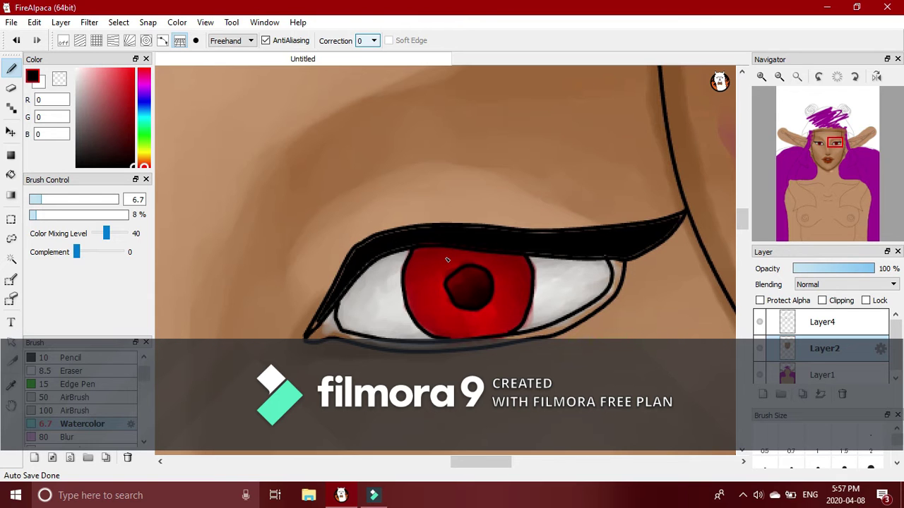
On a new layer above Layer2, paint bright red eyeshadow (RGB 255, 10, 0) on the left eye's inner lid with size 4.5 Watercolor, Complement 60.
{"action": "scroll", "coordinate": [791, 112], "scroll_direction": "down", "scroll_amount": 5}
{"action": "scroll", "coordinate": [770, 88], "scroll_direction": "up", "scroll_amount": 1}
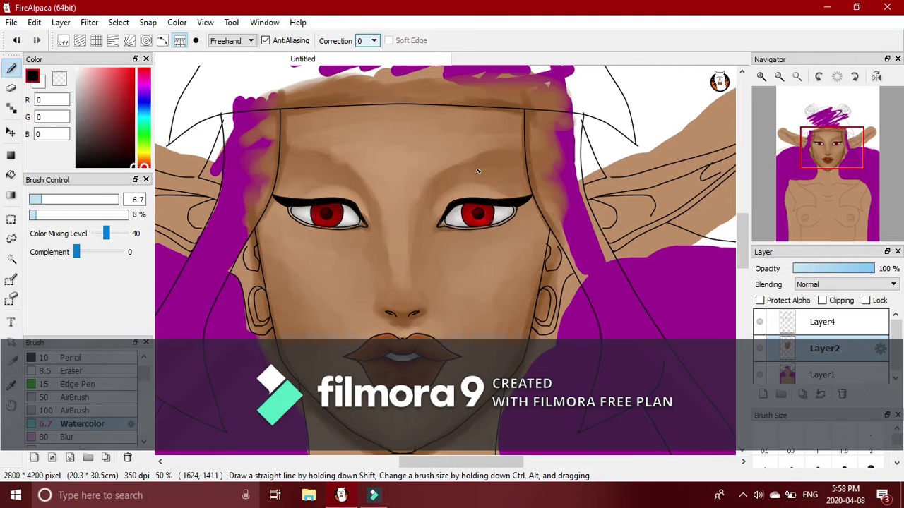
{"action": "left_click", "coordinate": [762, 394]}
{"action": "scroll", "coordinate": [833, 154], "scroll_direction": "up", "scroll_amount": 3}
{"action": "left_click", "coordinate": [833, 154]}
{"action": "left_click_drag", "start_coordinate": [104, 84], "coordinate": [134, 68]}
{"action": "left_click_drag", "start_coordinate": [56, 200], "coordinate": [36, 201]}
{"action": "left_click_drag", "start_coordinate": [90, 252], "coordinate": [103, 252]}
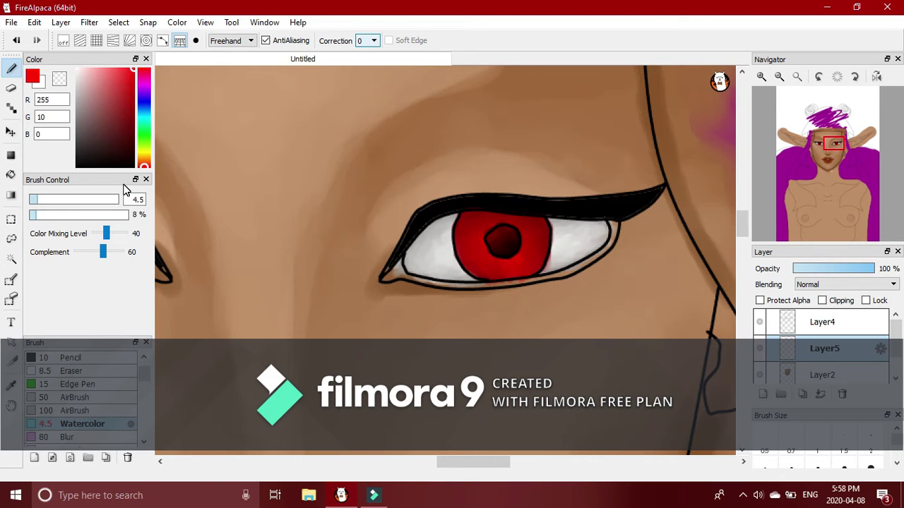
{"action": "mouse_move", "coordinate": [376, 268]}
{"action": "left_mouse_down"}
{"action": "mouse_move", "coordinate": [375, 226]}
{"action": "mouse_move", "coordinate": [442, 169]}
{"action": "left_mouse_up"}
{"action": "left_click_drag", "start_coordinate": [396, 189], "coordinate": [381, 233]}
{"action": "mouse_move", "coordinate": [414, 184]}
{"action": "left_mouse_down"}
{"action": "mouse_move", "coordinate": [392, 254]}
{"action": "mouse_move", "coordinate": [385, 219]}
{"action": "mouse_move", "coordinate": [412, 210]}
{"action": "mouse_move", "coordinate": [432, 177]}
{"action": "mouse_move", "coordinate": [481, 192]}
{"action": "mouse_move", "coordinate": [586, 177]}
{"action": "mouse_move", "coordinate": [635, 180]}
{"action": "mouse_move", "coordinate": [572, 166]}
{"action": "mouse_move", "coordinate": [382, 198]}
{"action": "mouse_move", "coordinate": [377, 226]}
{"action": "mouse_move", "coordinate": [382, 212]}
{"action": "mouse_move", "coordinate": [540, 159]}
{"action": "left_mouse_up"}
Spray dark red eyeshadow (down to RGB 60, 2, 0) along the left eye's crease and outer corner with the size 27 AirBrush.
{"action": "left_click", "coordinate": [133, 124]}
{"action": "left_click", "coordinate": [74, 397]}
{"action": "mouse_move", "coordinate": [639, 217]}
{"action": "left_mouse_down"}
{"action": "mouse_move", "coordinate": [604, 273]}
{"action": "mouse_move", "coordinate": [522, 284]}
{"action": "left_mouse_up"}
{"action": "left_click", "coordinate": [133, 144]}
{"action": "left_click_drag", "start_coordinate": [152, 145], "coordinate": [150, 146]}
{"action": "mouse_move", "coordinate": [628, 192]}
{"action": "left_mouse_down"}
{"action": "mouse_move", "coordinate": [601, 190]}
{"action": "mouse_move", "coordinate": [630, 189]}
{"action": "mouse_move", "coordinate": [550, 163]}
{"action": "mouse_move", "coordinate": [431, 166]}
{"action": "left_mouse_up"}
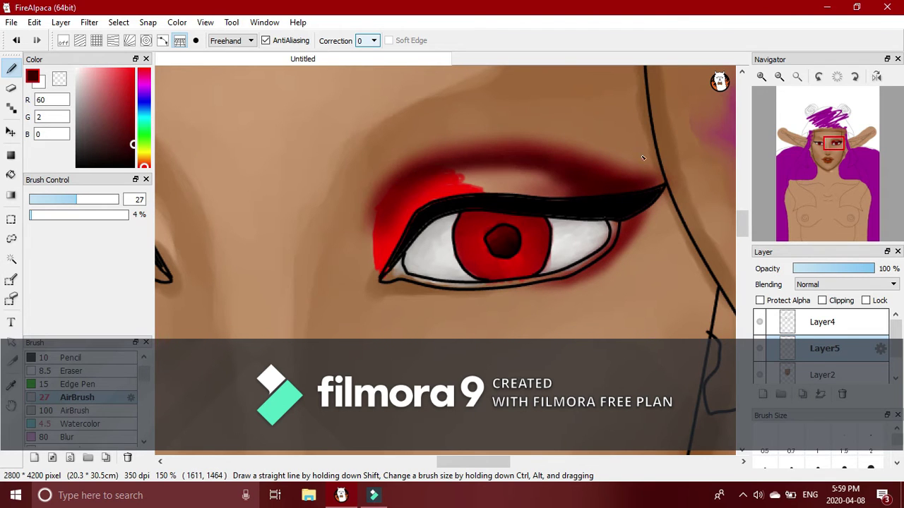
Fill the bare middle of the left eyelid with Watercolor reds (RGB 188, 7, 0 to 53, 2, 0) and blend them at Complement 0.
{"action": "left_click", "coordinate": [82, 423]}
{"action": "left_click", "coordinate": [387, 251], "text": "alt"}
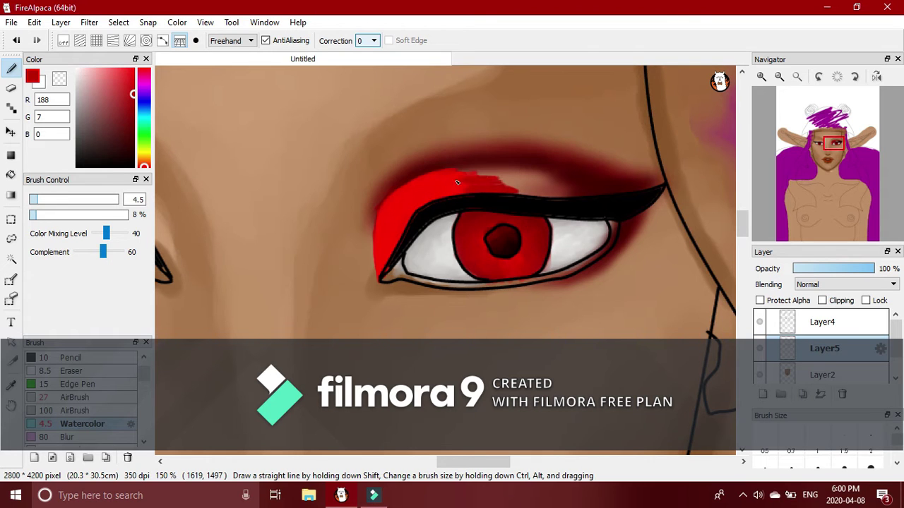
{"action": "left_click_drag", "start_coordinate": [507, 189], "coordinate": [507, 182]}
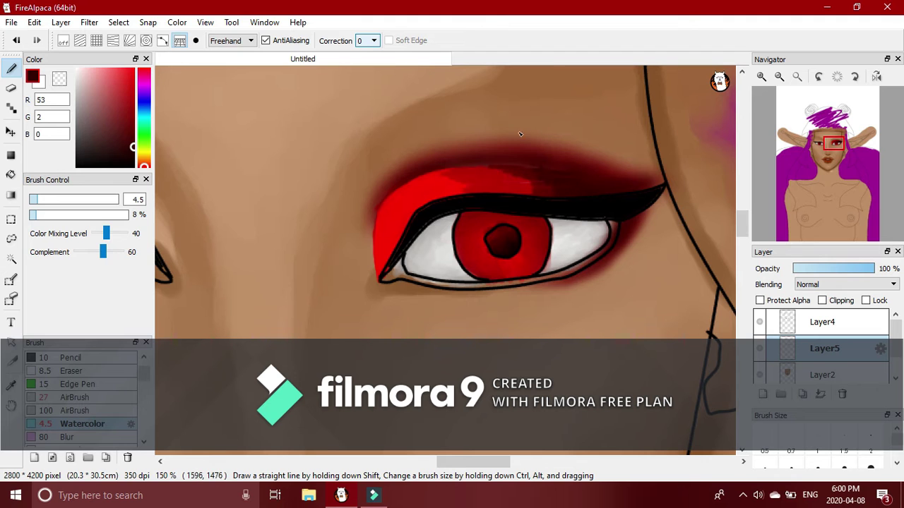
{"action": "scroll", "coordinate": [445, 210], "scroll_direction": "up", "scroll_amount": 3}
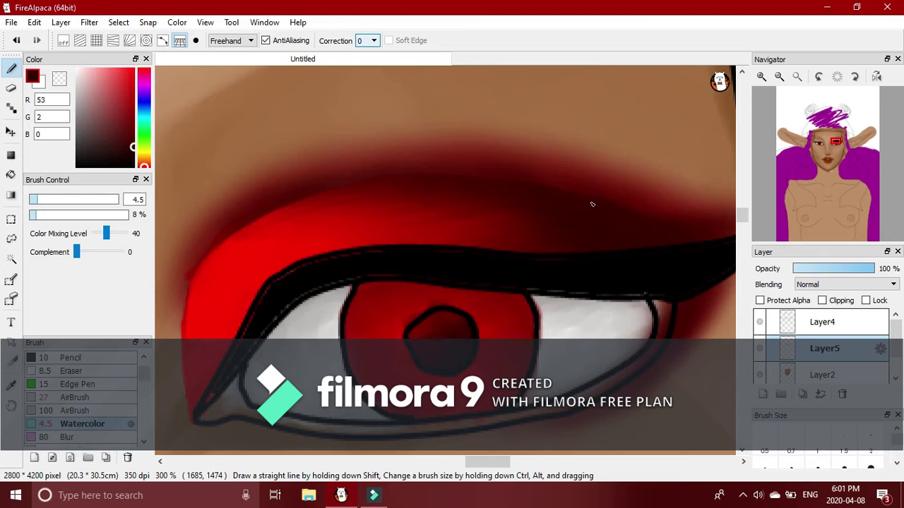
Paint a pink highlight (RGB 242, 123, 118) over the red eyeshadow at the left eye's inner corner.
{"action": "left_click_drag", "start_coordinate": [834, 160], "coordinate": [833, 154]}
{"action": "left_click", "coordinate": [780, 77]}
{"action": "left_click", "coordinate": [780, 76]}
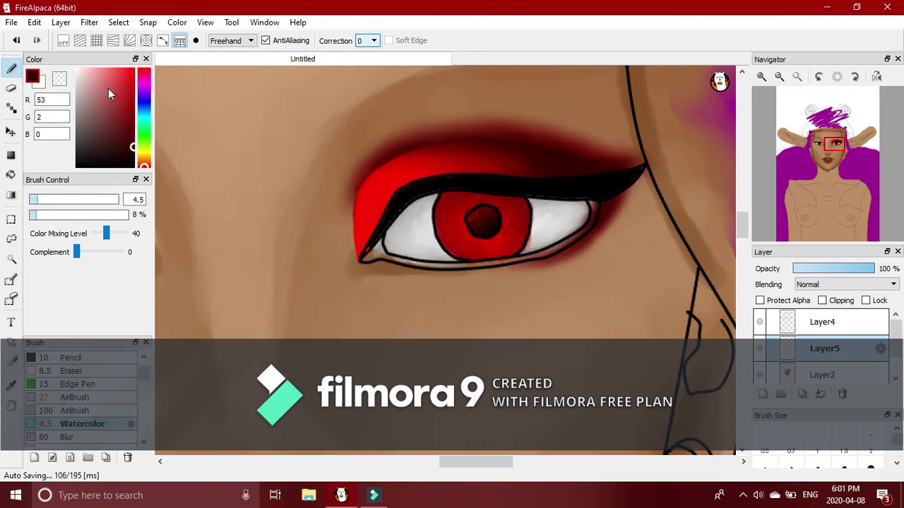
{"action": "left_click", "coordinate": [106, 73]}
{"action": "left_click", "coordinate": [760, 77]}
{"action": "mouse_move", "coordinate": [325, 134]}
{"action": "left_mouse_down"}
{"action": "mouse_move", "coordinate": [284, 226]}
{"action": "mouse_move", "coordinate": [308, 97]}
{"action": "mouse_move", "coordinate": [321, 127]}
{"action": "mouse_move", "coordinate": [295, 215]}
{"action": "mouse_move", "coordinate": [318, 141]}
{"action": "mouse_move", "coordinate": [293, 92]}
{"action": "mouse_move", "coordinate": [288, 202]}
{"action": "left_mouse_up"}
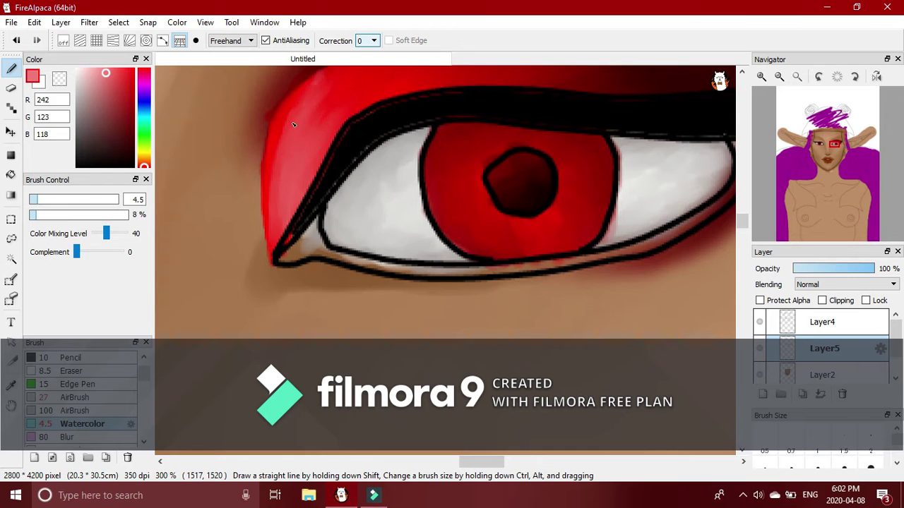
Fade the left eye's inner-corner eyeshadow with the size 27 AirBrush in transparent colour, and spray white (RGB 255, 255, 255) around that corner and lower lid.
{"action": "left_click", "coordinate": [832, 155]}
{"action": "left_click", "coordinate": [798, 77]}
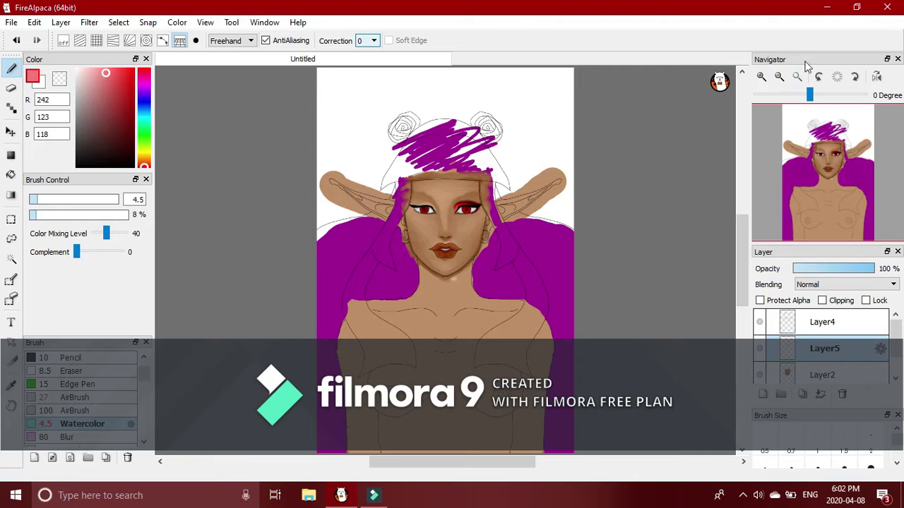
{"action": "double_click", "coordinate": [760, 77]}
{"action": "left_click", "coordinate": [761, 77]}
{"action": "left_click", "coordinate": [835, 156]}
{"action": "left_click", "coordinate": [60, 79]}
{"action": "left_click", "coordinate": [76, 398]}
{"action": "left_click_drag", "start_coordinate": [362, 208], "coordinate": [417, 145]}
{"action": "mouse_move", "coordinate": [416, 145]}
{"action": "left_mouse_down"}
{"action": "mouse_move", "coordinate": [372, 203]}
{"action": "mouse_move", "coordinate": [385, 179]}
{"action": "mouse_move", "coordinate": [436, 139]}
{"action": "mouse_move", "coordinate": [367, 223]}
{"action": "mouse_move", "coordinate": [381, 182]}
{"action": "mouse_move", "coordinate": [428, 149]}
{"action": "left_mouse_up"}
{"action": "left_click_drag", "start_coordinate": [105, 78], "coordinate": [76, 68]}
{"action": "mouse_move", "coordinate": [386, 200]}
{"action": "left_mouse_down"}
{"action": "mouse_move", "coordinate": [377, 239]}
{"action": "mouse_move", "coordinate": [368, 220]}
{"action": "mouse_move", "coordinate": [390, 237]}
{"action": "mouse_move", "coordinate": [459, 240]}
{"action": "mouse_move", "coordinate": [512, 223]}
{"action": "mouse_move", "coordinate": [415, 194]}
{"action": "left_mouse_up"}
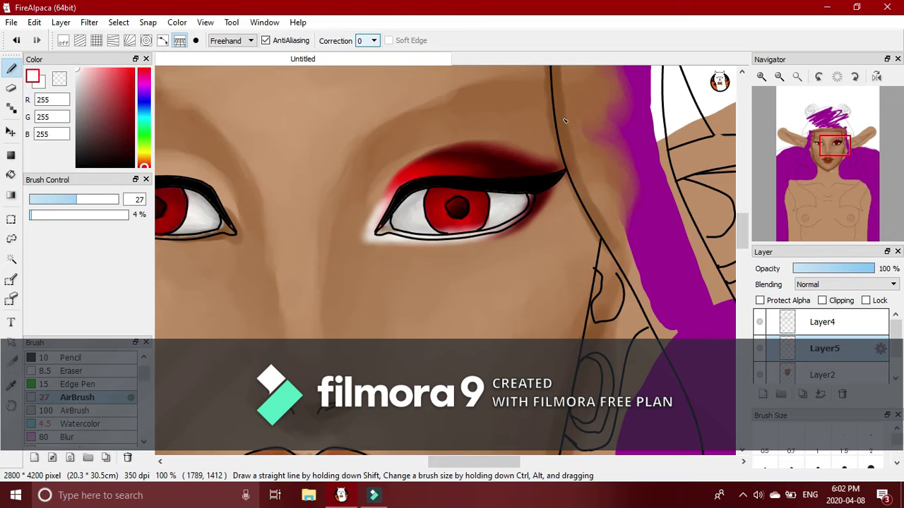
Undo the oversized erasure and erase the white overspray from the left iris's lower edge with the eraser at size 4.9.
{"action": "key", "text": "ctrl+plus"}
{"action": "left_click", "coordinate": [10, 87]}
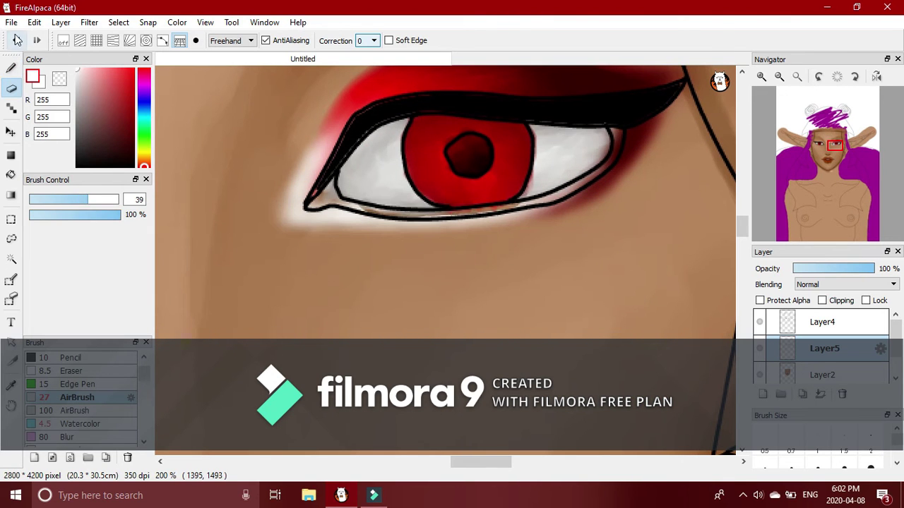
{"action": "left_click", "coordinate": [17, 40]}
{"action": "left_click", "coordinate": [38, 200]}
{"action": "left_click_drag", "start_coordinate": [428, 203], "coordinate": [522, 189]}
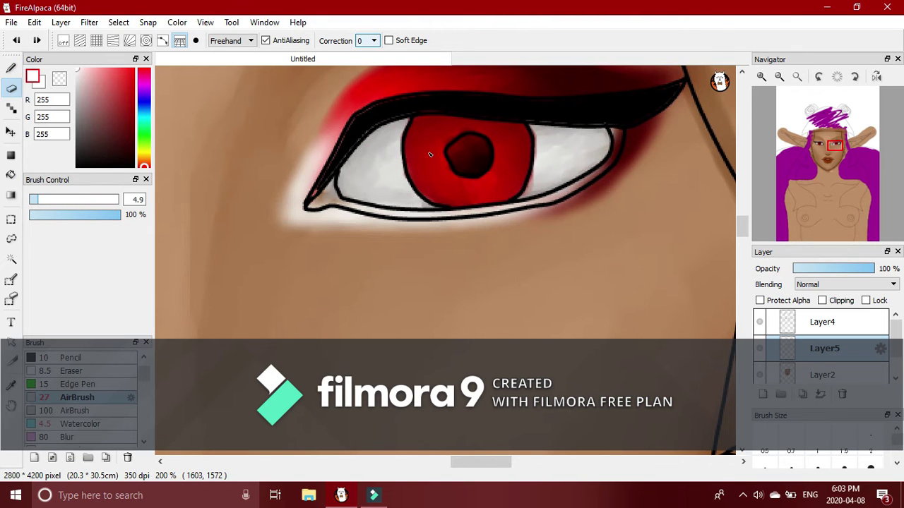
Flip the canvas view and paint bright red (RGB 255, 10, 0) Watercolor strokes along the other eye's inner upper lid.
{"action": "mouse_move", "coordinate": [823, 146]}
{"action": "left_mouse_down"}
{"action": "mouse_move", "coordinate": [833, 147]}
{"action": "mouse_move", "coordinate": [820, 144]}
{"action": "left_mouse_up"}
{"action": "left_click", "coordinate": [780, 76]}
{"action": "left_click", "coordinate": [780, 76]}
{"action": "left_click", "coordinate": [780, 76]}
{"action": "left_click", "coordinate": [877, 76]}
{"action": "left_click", "coordinate": [762, 77]}
{"action": "left_click", "coordinate": [761, 77]}
{"action": "left_click", "coordinate": [11, 68]}
{"action": "left_click", "coordinate": [134, 70]}
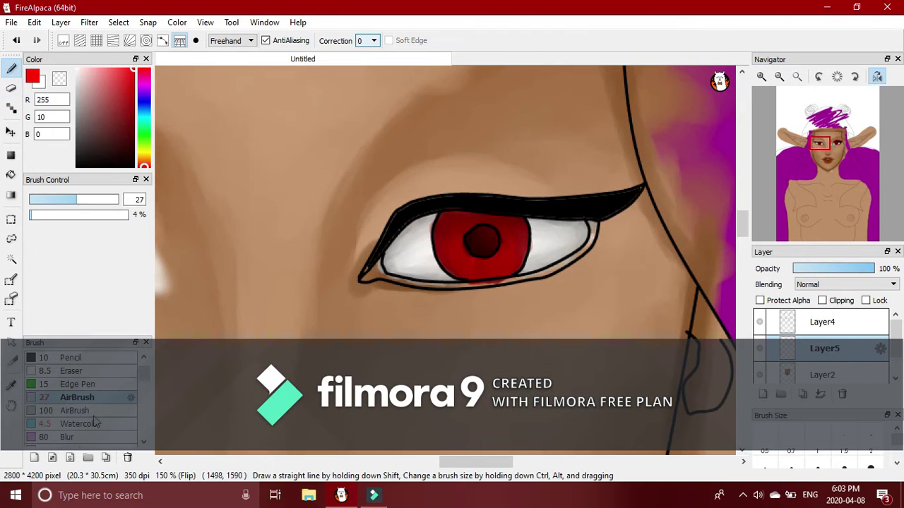
{"action": "left_click", "coordinate": [82, 423]}
{"action": "mouse_move", "coordinate": [387, 214]}
{"action": "left_mouse_down"}
{"action": "mouse_move", "coordinate": [373, 259]}
{"action": "mouse_move", "coordinate": [444, 166]}
{"action": "mouse_move", "coordinate": [456, 166]}
{"action": "left_mouse_up"}
{"action": "left_click_drag", "start_coordinate": [360, 275], "coordinate": [448, 173]}
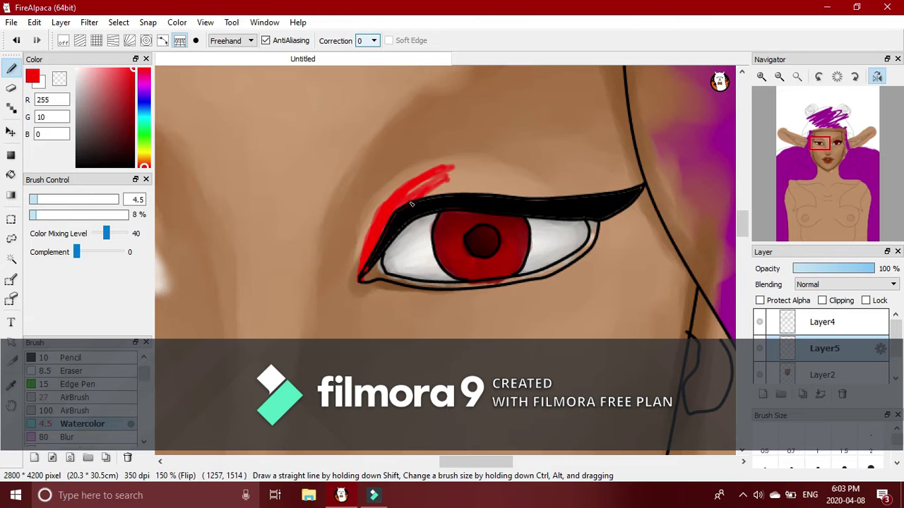
{"action": "left_click_drag", "start_coordinate": [395, 208], "coordinate": [479, 164]}
Spray red eyeshadow (RGB 178, 6, 0) above the lid and around the outer corner with the AirBrush at size 82.
{"action": "left_click", "coordinate": [134, 98]}
{"action": "left_click", "coordinate": [77, 398]}
{"action": "mouse_move", "coordinate": [621, 177]}
{"action": "left_mouse_down"}
{"action": "mouse_move", "coordinate": [474, 165]}
{"action": "mouse_move", "coordinate": [394, 202]}
{"action": "mouse_move", "coordinate": [596, 184]}
{"action": "mouse_move", "coordinate": [605, 218]}
{"action": "mouse_move", "coordinate": [553, 272]}
{"action": "mouse_move", "coordinate": [593, 236]}
{"action": "left_mouse_up"}
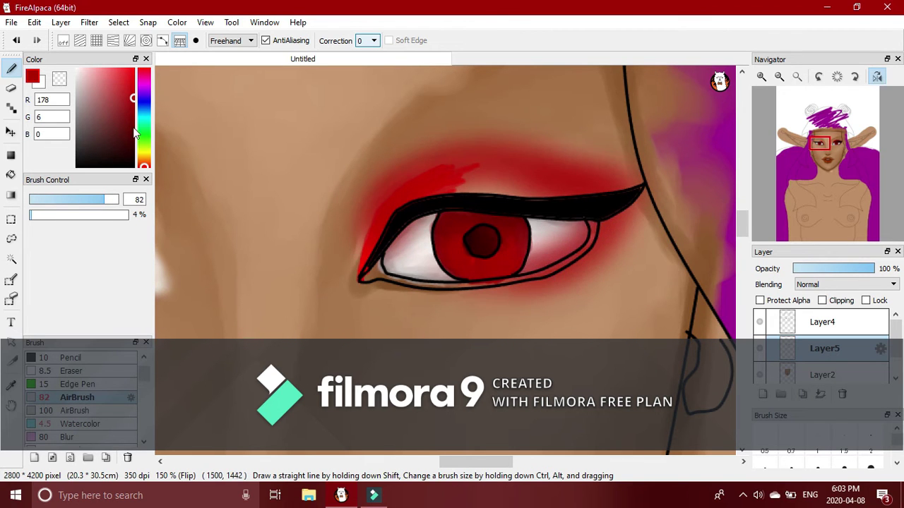
Darken the eyelid crease and outer corner with dark red (RGB 49, 1, 0) using the AirBrush at size 31.
{"action": "left_click", "coordinate": [133, 129]}
{"action": "left_click", "coordinate": [81, 199]}
{"action": "left_click_drag", "start_coordinate": [81, 200], "coordinate": [80, 199]}
{"action": "mouse_move", "coordinate": [573, 191]}
{"action": "left_mouse_down"}
{"action": "mouse_move", "coordinate": [412, 177]}
{"action": "mouse_move", "coordinate": [375, 215]}
{"action": "left_mouse_up"}
{"action": "mouse_move", "coordinate": [613, 209]}
{"action": "left_mouse_down"}
{"action": "mouse_move", "coordinate": [537, 277]}
{"action": "mouse_move", "coordinate": [543, 289]}
{"action": "left_mouse_up"}
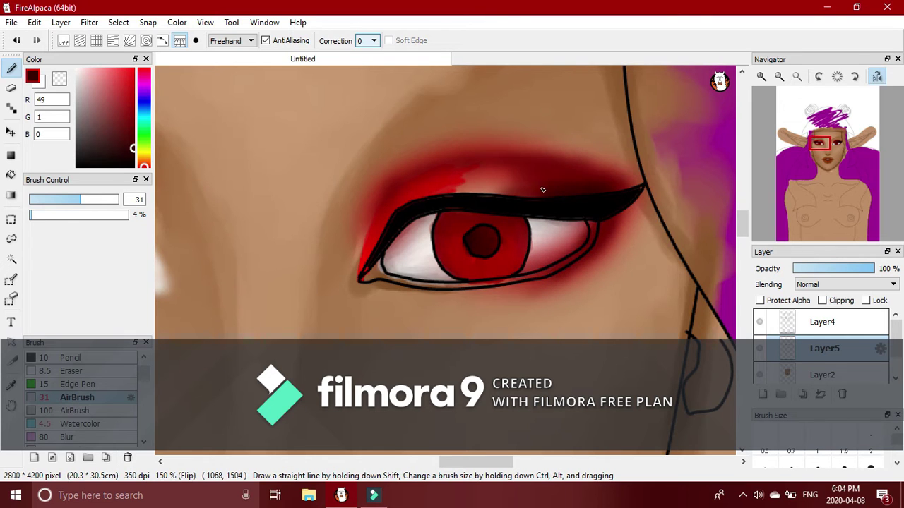
{"action": "mouse_move", "coordinate": [525, 160]}
{"action": "left_mouse_down"}
{"action": "mouse_move", "coordinate": [567, 185]}
{"action": "mouse_move", "coordinate": [413, 172]}
{"action": "left_mouse_up"}
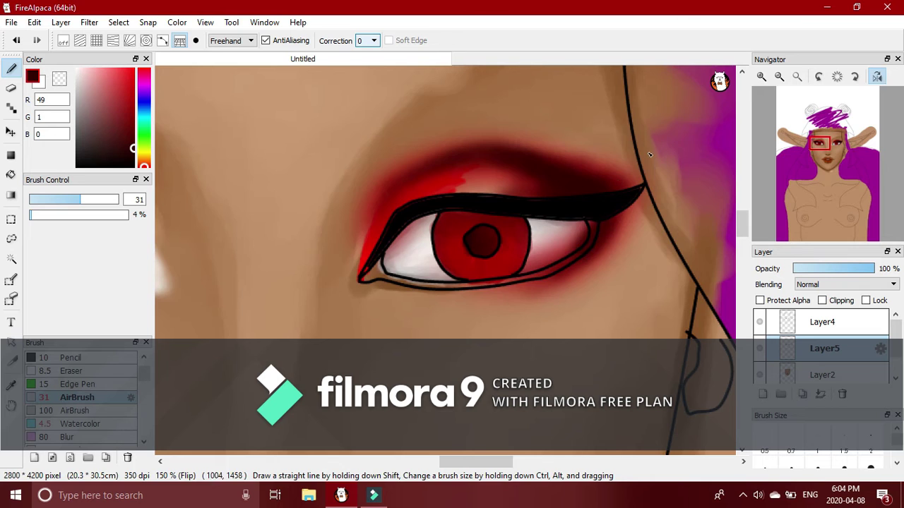
Fill the eyelid with Watercolor at size 4.5, bright red (RGB 255, 10, 0) inside blending to near-black red (RGB 29, 1, 0) at the outer half.
{"action": "left_click", "coordinate": [762, 77]}
{"action": "left_click", "coordinate": [762, 77]}
{"action": "left_click_drag", "start_coordinate": [821, 154], "coordinate": [822, 152]}
{"action": "left_click_drag", "start_coordinate": [122, 161], "coordinate": [134, 68]}
{"action": "left_click", "coordinate": [75, 422]}
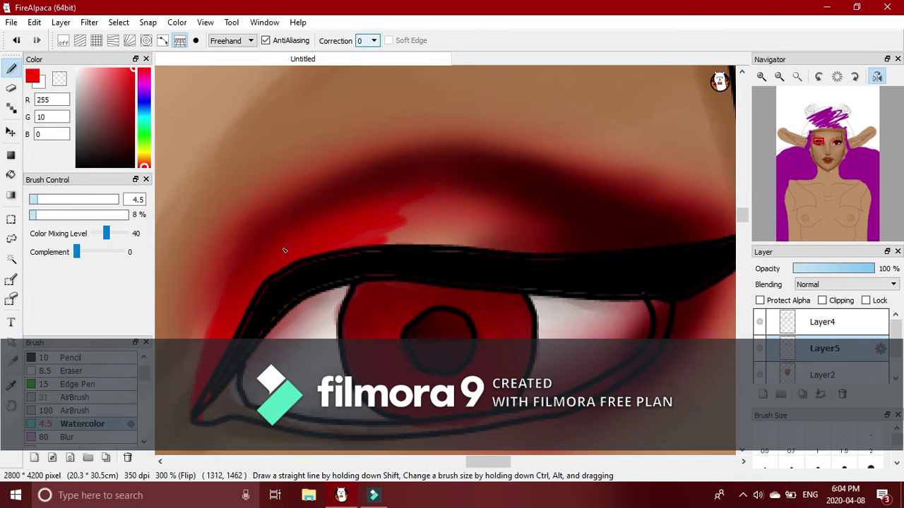
{"action": "mouse_move", "coordinate": [219, 332]}
{"action": "left_mouse_down"}
{"action": "mouse_move", "coordinate": [304, 236]}
{"action": "mouse_move", "coordinate": [394, 205]}
{"action": "mouse_move", "coordinate": [515, 253]}
{"action": "mouse_move", "coordinate": [511, 204]}
{"action": "mouse_move", "coordinate": [500, 197]}
{"action": "left_mouse_up"}
{"action": "left_click", "coordinate": [134, 156]}
{"action": "mouse_move", "coordinate": [523, 249]}
{"action": "left_mouse_down"}
{"action": "mouse_move", "coordinate": [581, 246]}
{"action": "mouse_move", "coordinate": [530, 204]}
{"action": "left_mouse_up"}
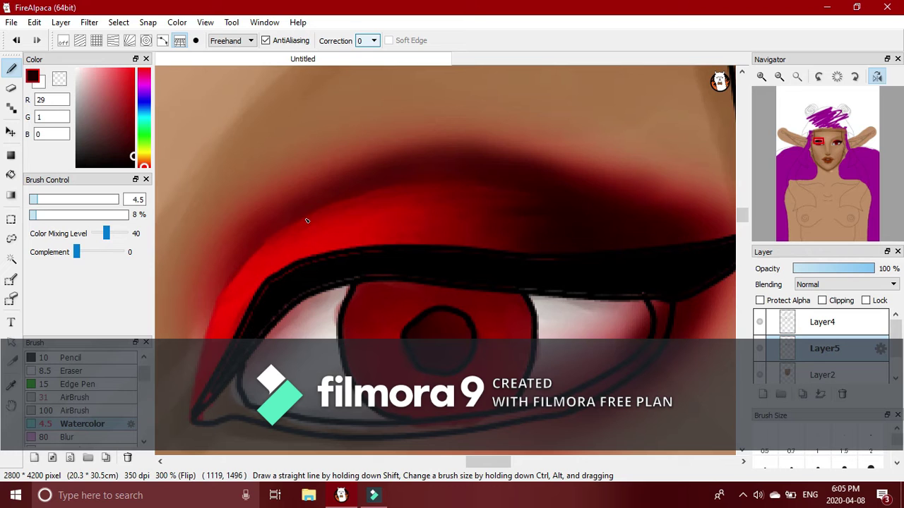
Paint a pink highlight (RGB 255, 157, 153) at the eyelid's inner corner with Watercolor at 11% opacity.
{"action": "left_click", "coordinate": [97, 68]}
{"action": "left_click", "coordinate": [112, 215]}
{"action": "left_click", "coordinate": [41, 215]}
{"action": "left_click", "coordinate": [94, 252]}
{"action": "mouse_move", "coordinate": [264, 277]}
{"action": "left_mouse_down"}
{"action": "mouse_move", "coordinate": [219, 345]}
{"action": "mouse_move", "coordinate": [215, 332]}
{"action": "mouse_move", "coordinate": [261, 276]}
{"action": "mouse_move", "coordinate": [226, 297]}
{"action": "mouse_move", "coordinate": [240, 302]}
{"action": "left_mouse_up"}
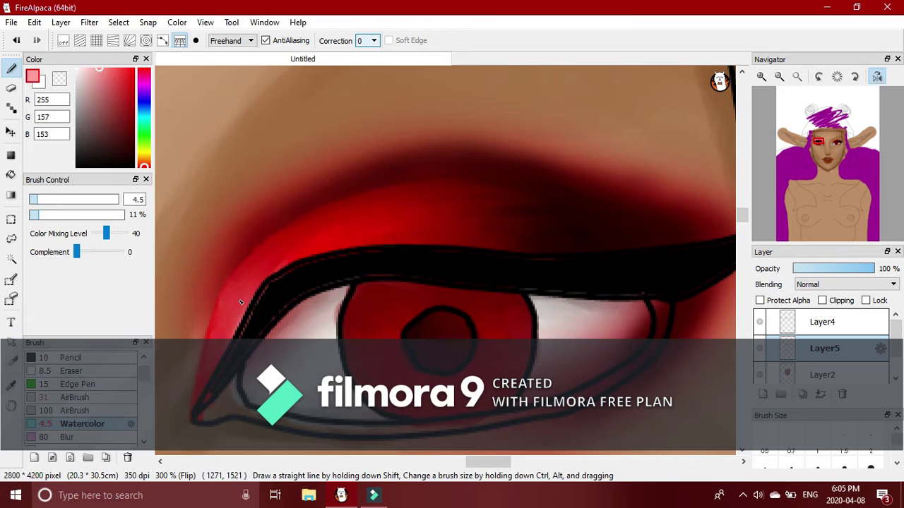
Spray white (RGB 255, 255, 255) around the eye's inner corner and along the lower lid with the AirBrush at size 36.
{"action": "left_click", "coordinate": [779, 77]}
{"action": "left_click", "coordinate": [77, 70]}
{"action": "left_click", "coordinate": [74, 398]}
{"action": "mouse_move", "coordinate": [319, 323]}
{"action": "left_mouse_down"}
{"action": "mouse_move", "coordinate": [316, 343]}
{"action": "mouse_move", "coordinate": [336, 289]}
{"action": "left_mouse_up"}
{"action": "left_click", "coordinate": [84, 200]}
{"action": "mouse_move", "coordinate": [360, 346]}
{"action": "left_mouse_down"}
{"action": "mouse_move", "coordinate": [307, 354]}
{"action": "mouse_move", "coordinate": [335, 283]}
{"action": "mouse_move", "coordinate": [420, 347]}
{"action": "mouse_move", "coordinate": [349, 336]}
{"action": "mouse_move", "coordinate": [488, 325]}
{"action": "left_mouse_up"}
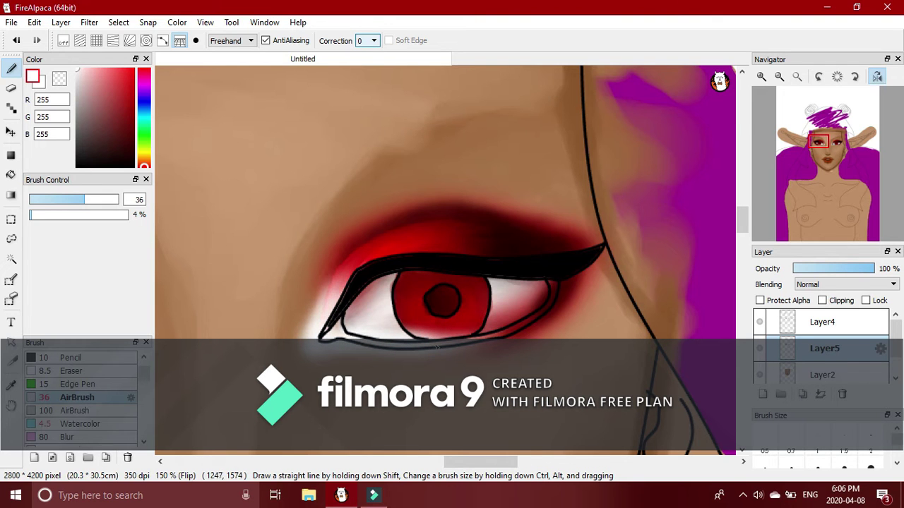
Erase the airbrush overspray from this eye's iris and eye white with the eraser at size 4.9.
{"action": "key", "text": "e"}
{"action": "key", "text": "ctrl+plus"}
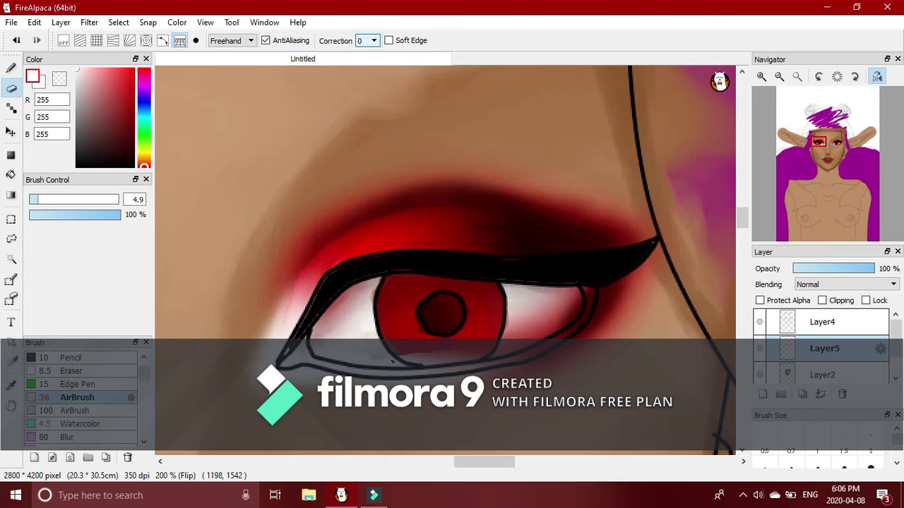
{"action": "left_click_drag", "start_coordinate": [392, 361], "coordinate": [330, 358]}
{"action": "left_click_drag", "start_coordinate": [352, 318], "coordinate": [367, 323]}
{"action": "mouse_move", "coordinate": [522, 340]}
{"action": "left_mouse_down"}
{"action": "mouse_move", "coordinate": [560, 303]}
{"action": "mouse_move", "coordinate": [556, 289]}
{"action": "left_mouse_up"}
{"action": "left_click", "coordinate": [780, 76]}
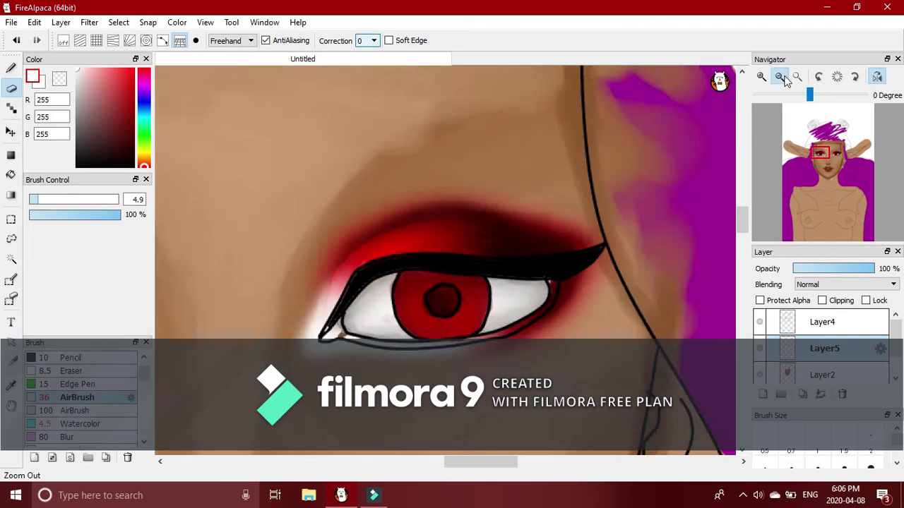
{"action": "left_click", "coordinate": [780, 76]}
{"action": "left_click", "coordinate": [780, 76]}
{"action": "left_click", "coordinate": [780, 76]}
{"action": "left_click", "coordinate": [877, 76]}
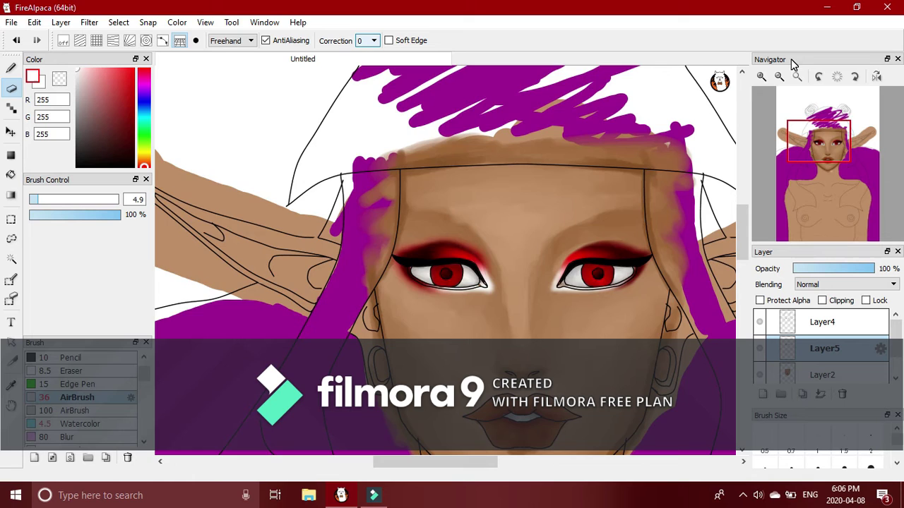
{"action": "left_click_drag", "start_coordinate": [833, 164], "coordinate": [840, 171]}
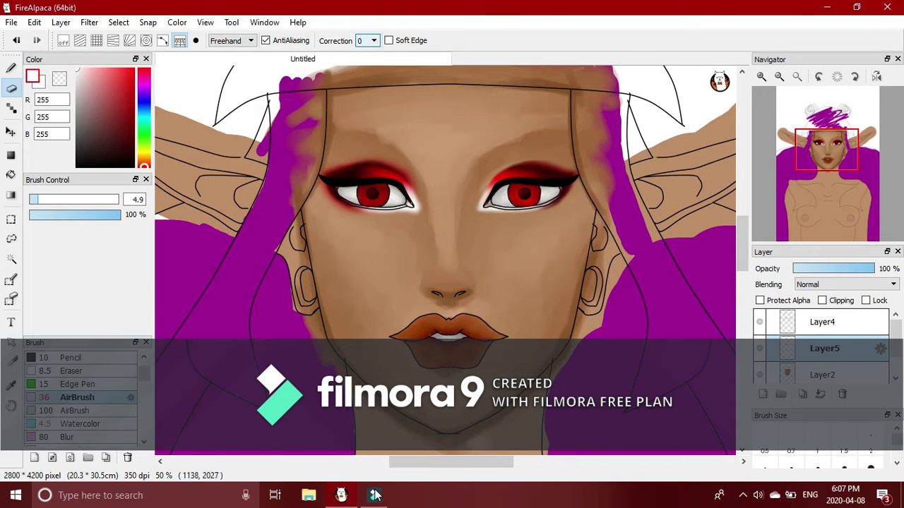
{"action": "left_click", "coordinate": [375, 495]}
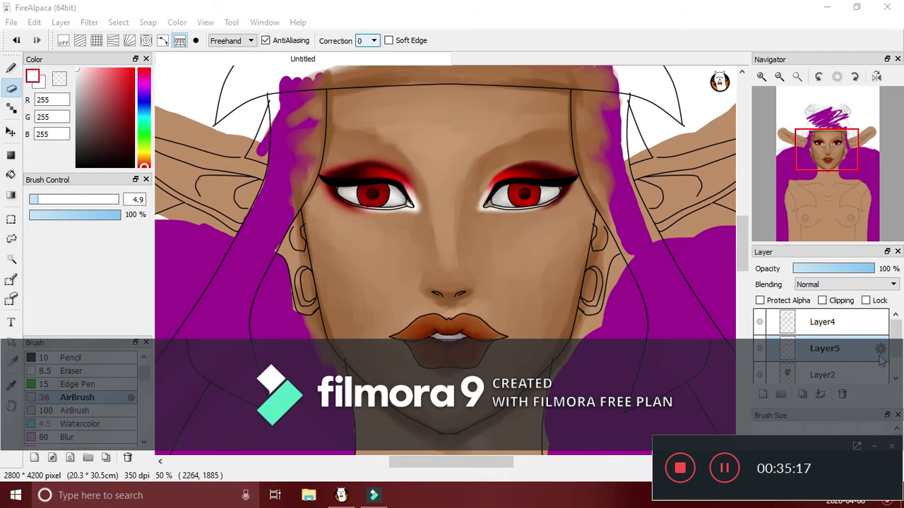
{"action": "left_click", "coordinate": [874, 446]}
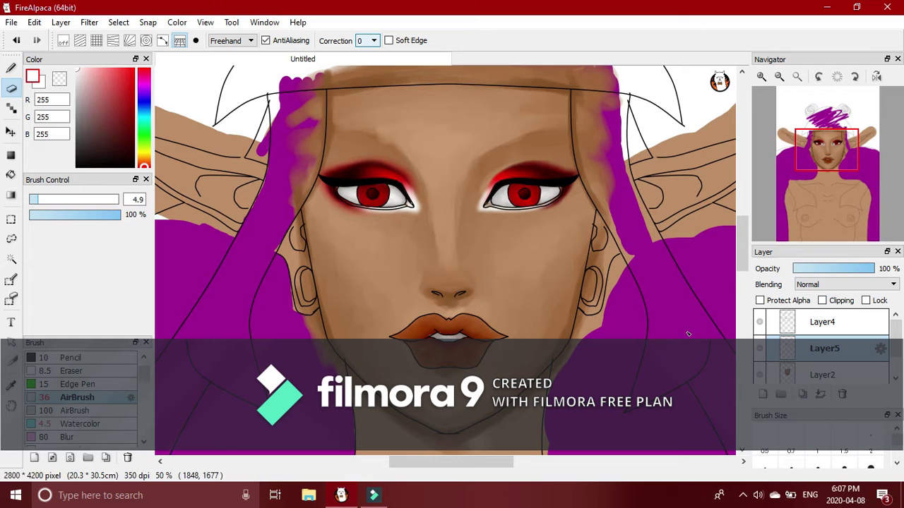
Merge Layer5 down into Layer2 and, with Layer1 hidden, erase excess skin paint beside the face and jaw using the eraser at size 40.
{"action": "left_click", "coordinate": [820, 394]}
{"action": "left_click_drag", "start_coordinate": [606, 110], "coordinate": [605, 79]}
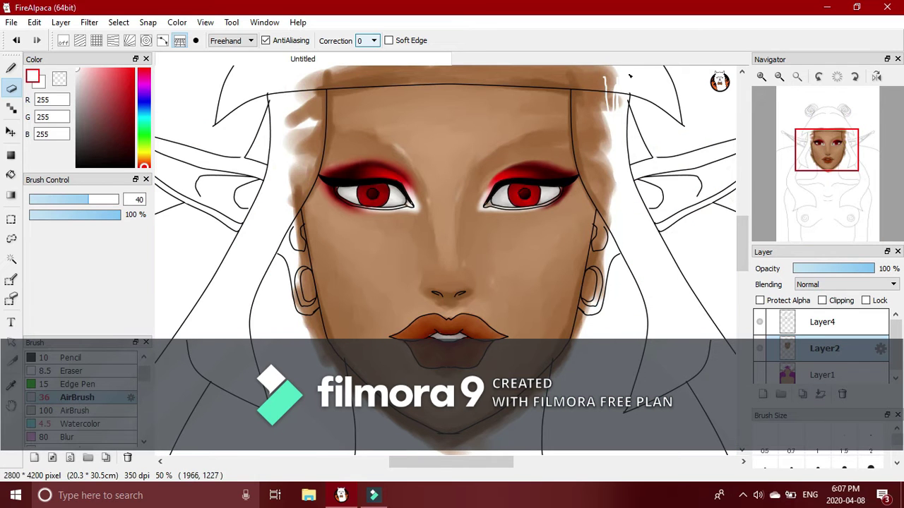
{"action": "left_click_drag", "start_coordinate": [612, 68], "coordinate": [596, 225]}
{"action": "left_click_drag", "start_coordinate": [824, 130], "coordinate": [824, 135]}
{"action": "left_click_drag", "start_coordinate": [303, 153], "coordinate": [335, 318]}
{"action": "left_click_drag", "start_coordinate": [318, 233], "coordinate": [305, 67]}
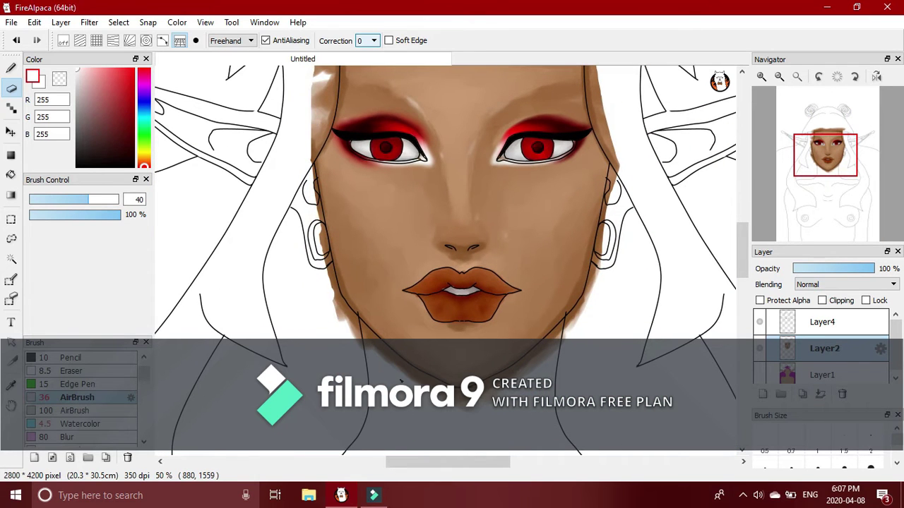
{"action": "left_click_drag", "start_coordinate": [335, 290], "coordinate": [425, 386]}
{"action": "mouse_move", "coordinate": [488, 397]}
{"action": "left_mouse_down"}
{"action": "mouse_move", "coordinate": [584, 317]}
{"action": "mouse_move", "coordinate": [532, 367]}
{"action": "left_mouse_up"}
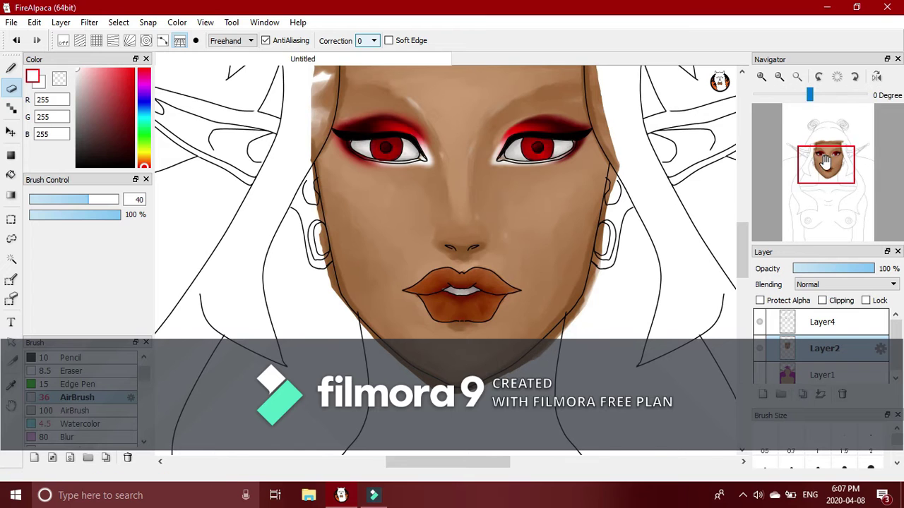
Erase the skin paint above the forehead line, undoing one stray stroke.
{"action": "left_click_drag", "start_coordinate": [823, 163], "coordinate": [824, 140]}
{"action": "left_click_drag", "start_coordinate": [314, 235], "coordinate": [583, 233]}
{"action": "left_click", "coordinate": [17, 40]}
{"action": "mouse_move", "coordinate": [414, 225]}
{"action": "left_mouse_down"}
{"action": "mouse_move", "coordinate": [608, 213]}
{"action": "mouse_move", "coordinate": [616, 223]}
{"action": "left_mouse_up"}
{"action": "left_click_drag", "start_coordinate": [320, 235], "coordinate": [318, 268]}
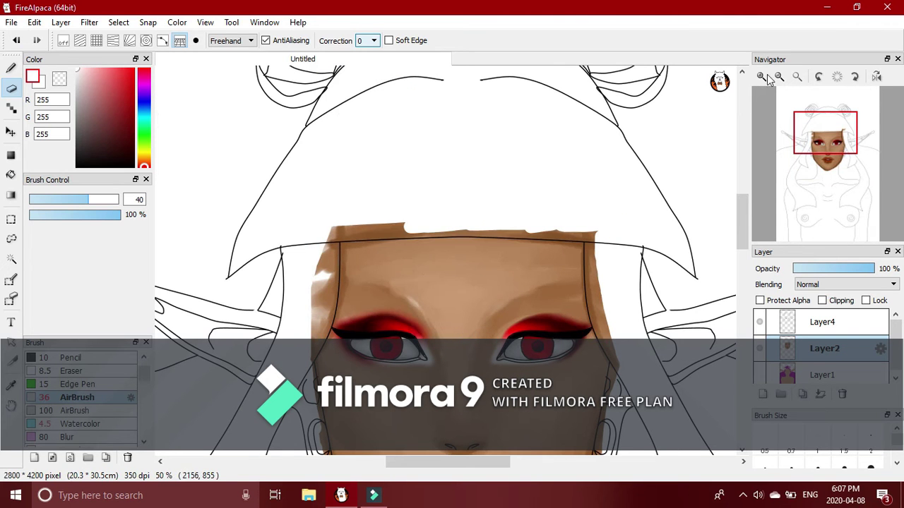
Erase the leftover skin paint outside the left temple and forehead edge with the eraser at size 22.
{"action": "left_click", "coordinate": [765, 75]}
{"action": "left_click_drag", "start_coordinate": [220, 200], "coordinate": [222, 280]}
{"action": "left_click", "coordinate": [69, 202]}
{"action": "left_click_drag", "start_coordinate": [825, 132], "coordinate": [814, 140]}
{"action": "left_click_drag", "start_coordinate": [376, 168], "coordinate": [387, 284]}
{"action": "mouse_move", "coordinate": [402, 239]}
{"action": "left_mouse_down"}
{"action": "mouse_move", "coordinate": [392, 285]}
{"action": "mouse_move", "coordinate": [373, 261]}
{"action": "mouse_move", "coordinate": [372, 330]}
{"action": "left_mouse_up"}
{"action": "left_click_drag", "start_coordinate": [814, 139], "coordinate": [818, 134]}
Erase the remaining skin paint along the top of the forehead line up to its right corner.
{"action": "left_click_drag", "start_coordinate": [363, 188], "coordinate": [463, 183]}
{"action": "left_click_drag", "start_coordinate": [578, 181], "coordinate": [710, 181]}
{"action": "left_click_drag", "start_coordinate": [817, 134], "coordinate": [830, 134]}
{"action": "mouse_move", "coordinate": [533, 187]}
{"action": "left_mouse_down"}
{"action": "mouse_move", "coordinate": [448, 185]}
{"action": "mouse_move", "coordinate": [653, 185]}
{"action": "left_mouse_up"}
{"action": "left_click_drag", "start_coordinate": [843, 126], "coordinate": [847, 129]}
Erase the skin paint outside the face's right edge from the temple down past the ear to the jaw.
{"action": "mouse_move", "coordinate": [558, 121]}
{"action": "left_mouse_down"}
{"action": "mouse_move", "coordinate": [557, 253]}
{"action": "mouse_move", "coordinate": [592, 349]}
{"action": "left_mouse_up"}
{"action": "left_click_drag", "start_coordinate": [569, 303], "coordinate": [555, 258]}
{"action": "left_click_drag", "start_coordinate": [829, 151], "coordinate": [835, 150]}
{"action": "left_click_drag", "start_coordinate": [627, 183], "coordinate": [593, 400]}
{"action": "left_click", "coordinate": [838, 154]}
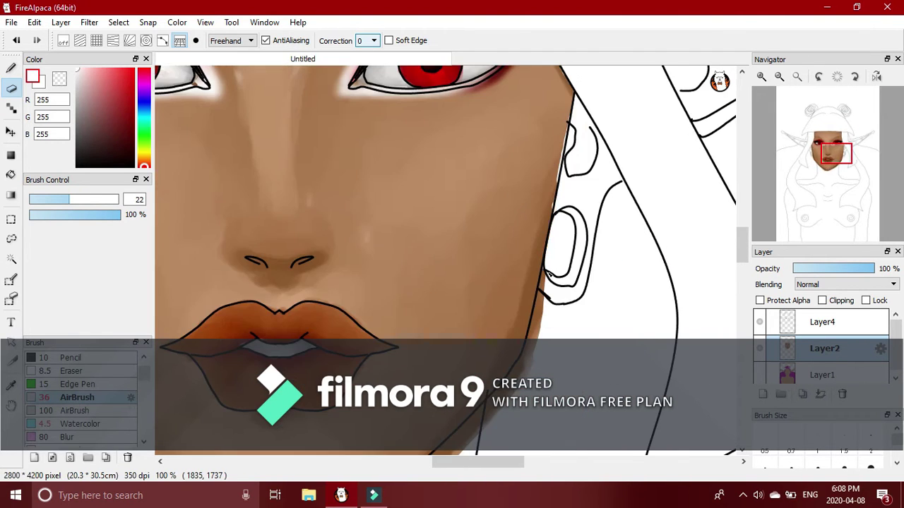
{"action": "left_click_drag", "start_coordinate": [550, 275], "coordinate": [526, 383]}
Erase the skin paint outside the chin and right jawline, undoing the strokes that miss the outline.
{"action": "left_click_drag", "start_coordinate": [833, 160], "coordinate": [830, 168]}
{"action": "left_click_drag", "start_coordinate": [584, 212], "coordinate": [530, 244]}
{"action": "mouse_move", "coordinate": [648, 98]}
{"action": "left_mouse_down"}
{"action": "mouse_move", "coordinate": [604, 162]}
{"action": "mouse_move", "coordinate": [552, 215]}
{"action": "left_mouse_up"}
{"action": "left_click", "coordinate": [16, 40]}
{"action": "left_click", "coordinate": [16, 40]}
{"action": "mouse_move", "coordinate": [625, 150]}
{"action": "left_mouse_down"}
{"action": "mouse_move", "coordinate": [646, 122]}
{"action": "mouse_move", "coordinate": [516, 248]}
{"action": "mouse_move", "coordinate": [332, 300]}
{"action": "left_mouse_up"}
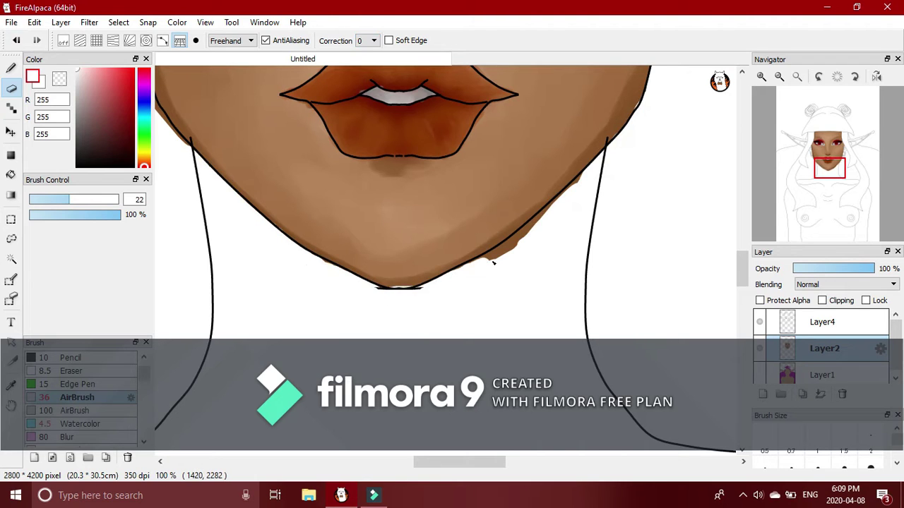
{"action": "mouse_move", "coordinate": [582, 188]}
{"action": "left_mouse_down"}
{"action": "mouse_move", "coordinate": [474, 269]}
{"action": "mouse_move", "coordinate": [545, 222]}
{"action": "left_mouse_up"}
{"action": "left_click", "coordinate": [16, 40]}
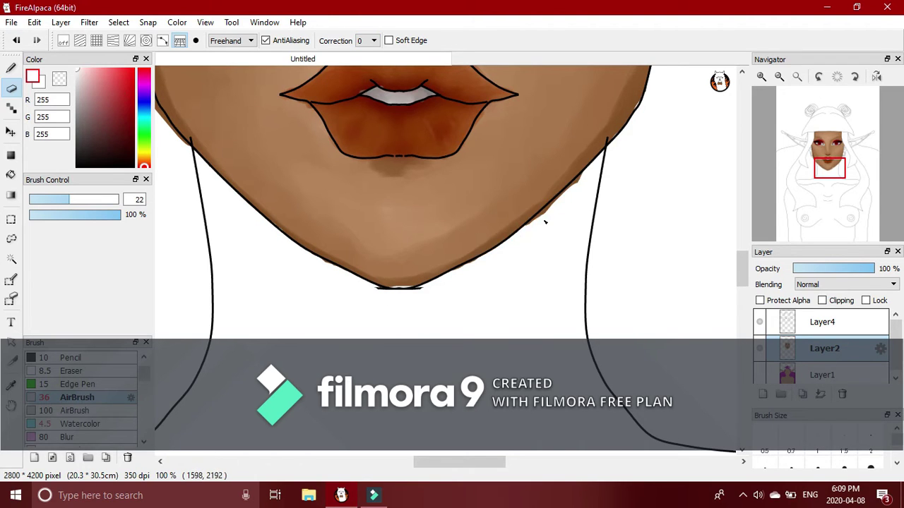
Erase the skin paint outside the left jawline and cheek beside the ear.
{"action": "left_click_drag", "start_coordinate": [829, 180], "coordinate": [816, 167]}
{"action": "mouse_move", "coordinate": [397, 140]}
{"action": "left_mouse_down"}
{"action": "mouse_move", "coordinate": [440, 317]}
{"action": "mouse_move", "coordinate": [458, 340]}
{"action": "left_mouse_up"}
{"action": "left_click", "coordinate": [824, 161]}
{"action": "left_click_drag", "start_coordinate": [217, 159], "coordinate": [236, 267]}
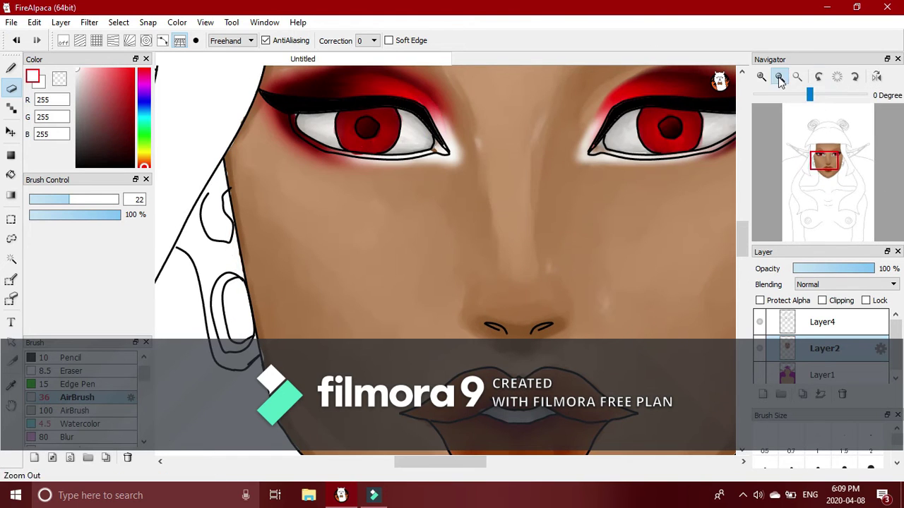
Toggle Layer4's visibility to check the trimmed face, and show Layer1 with the base colours again.
{"action": "left_click", "coordinate": [779, 76]}
{"action": "left_click", "coordinate": [759, 322]}
{"action": "left_click", "coordinate": [760, 322]}
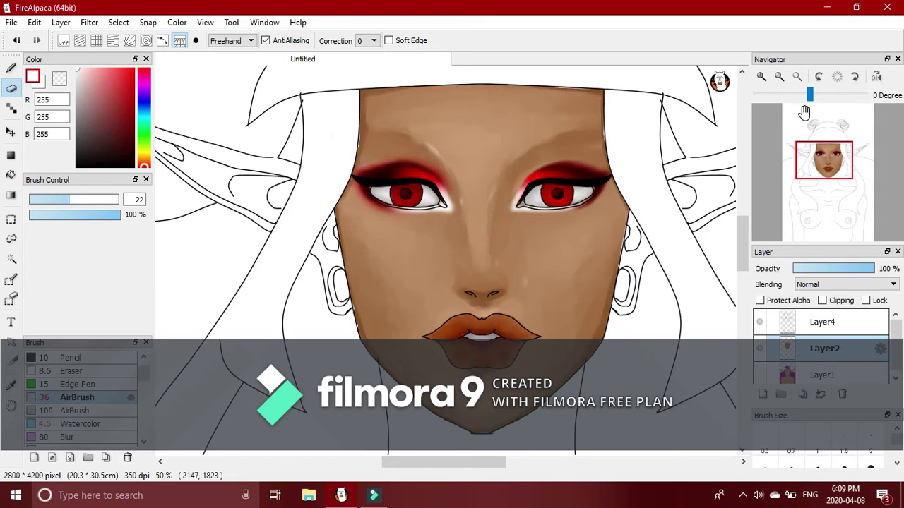
{"action": "left_click", "coordinate": [759, 351]}
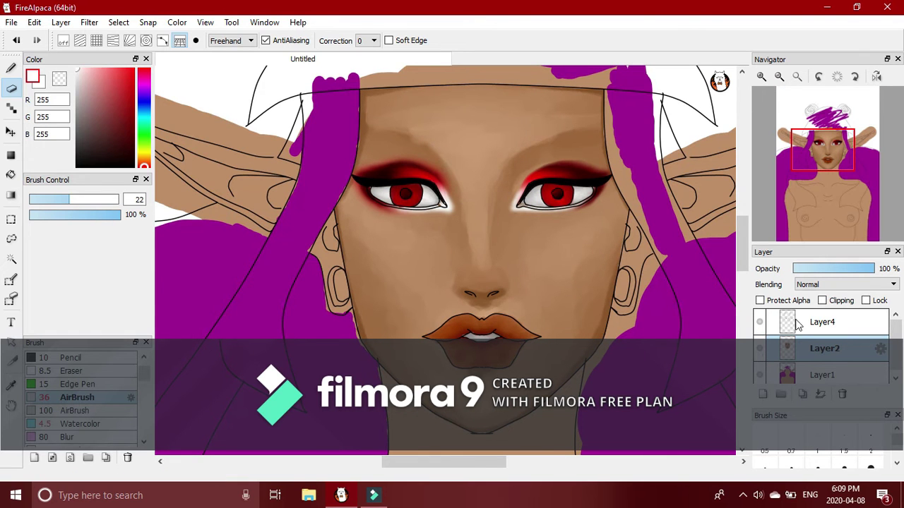
{"action": "left_click", "coordinate": [822, 158]}
{"action": "left_click", "coordinate": [822, 173]}
{"action": "left_click", "coordinate": [780, 77]}
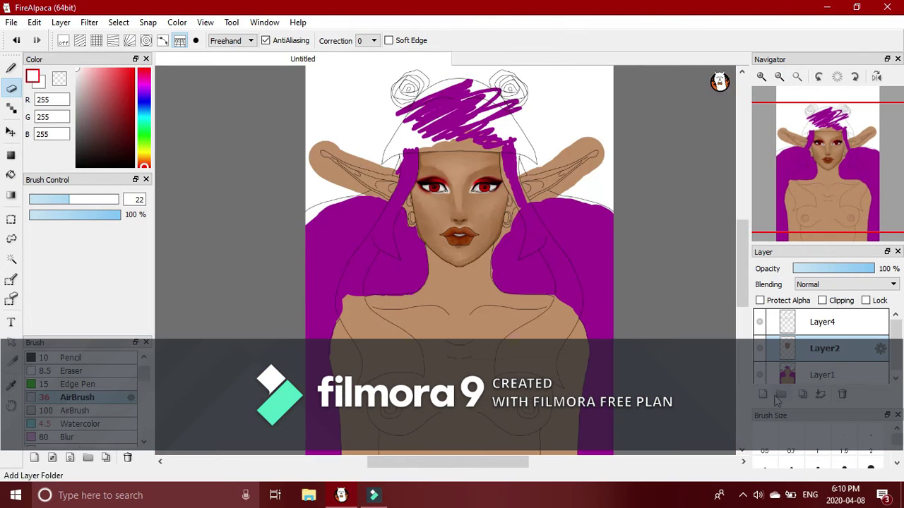
Add a new layer above Layer1 and sample the dark brown (RGB 132, 81, 37) at the face's jaw edge.
{"action": "left_click", "coordinate": [785, 377]}
{"action": "left_click", "coordinate": [763, 394]}
{"action": "left_click", "coordinate": [761, 76]}
{"action": "left_click", "coordinate": [761, 76]}
{"action": "left_click_drag", "start_coordinate": [827, 186], "coordinate": [826, 181]}
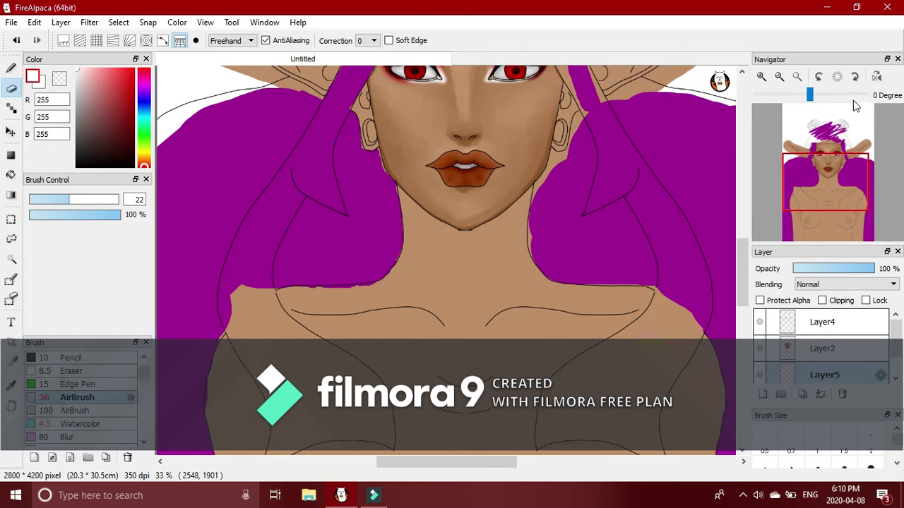
{"action": "left_click", "coordinate": [11, 386]}
{"action": "left_click", "coordinate": [546, 162]}
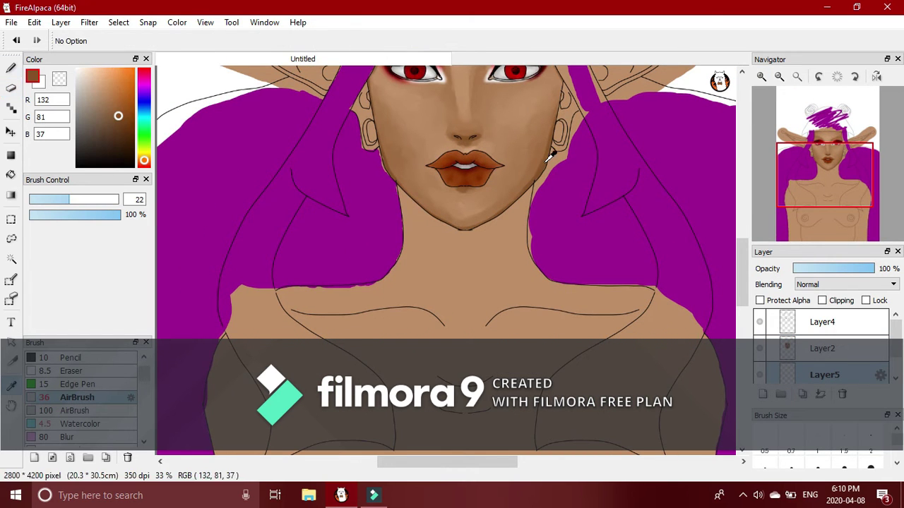
Paint brown shadows on the neck and along both collarbones with Watercolor at size 191.
{"action": "left_click", "coordinate": [10, 68]}
{"action": "left_click", "coordinate": [81, 423]}
{"action": "left_click_drag", "start_coordinate": [92, 201], "coordinate": [118, 202]}
{"action": "mouse_move", "coordinate": [492, 219]}
{"action": "left_mouse_down"}
{"action": "mouse_move", "coordinate": [395, 206]}
{"action": "mouse_move", "coordinate": [510, 234]}
{"action": "mouse_move", "coordinate": [410, 282]}
{"action": "left_mouse_up"}
{"action": "mouse_move", "coordinate": [295, 296]}
{"action": "left_mouse_down"}
{"action": "mouse_move", "coordinate": [518, 310]}
{"action": "mouse_move", "coordinate": [649, 296]}
{"action": "left_mouse_up"}
Paint the brown shadows around and beneath both breasts, down the torso sides and at the centre of the chest.
{"action": "left_click_drag", "start_coordinate": [828, 204], "coordinate": [823, 206]}
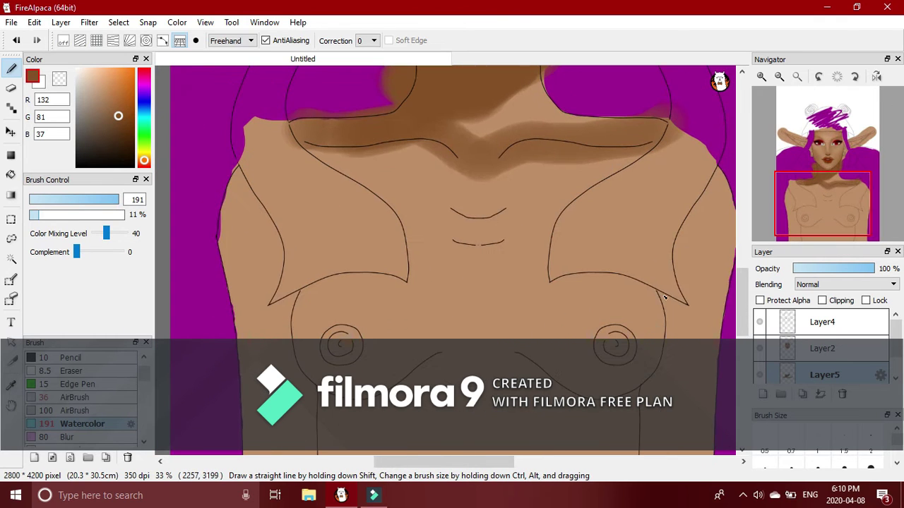
{"action": "left_click_drag", "start_coordinate": [660, 278], "coordinate": [521, 349]}
{"action": "left_click_drag", "start_coordinate": [310, 280], "coordinate": [431, 357]}
{"action": "left_click_drag", "start_coordinate": [464, 223], "coordinate": [483, 256]}
{"action": "left_click_drag", "start_coordinate": [825, 206], "coordinate": [821, 227]}
{"action": "left_click_drag", "start_coordinate": [351, 272], "coordinate": [360, 338]}
{"action": "left_click_drag", "start_coordinate": [659, 253], "coordinate": [654, 338]}
Sample the base skin tone (RGB 190, 142, 101) and blend it over the neck, shoulders and chest shadows.
{"action": "left_click_drag", "start_coordinate": [827, 193], "coordinate": [828, 129]}
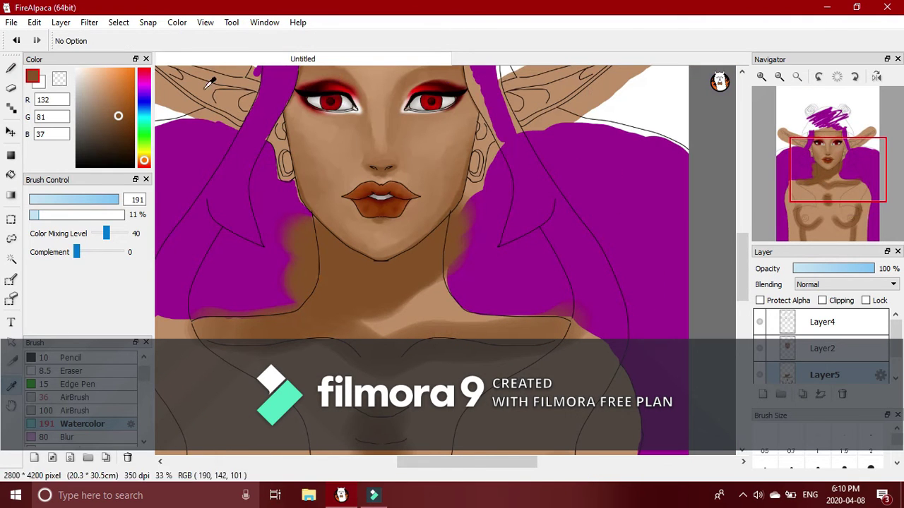
{"action": "left_click", "coordinate": [267, 279], "text": "alt"}
{"action": "mouse_move", "coordinate": [447, 297]}
{"action": "left_mouse_down"}
{"action": "mouse_move", "coordinate": [396, 303]}
{"action": "mouse_move", "coordinate": [649, 311]}
{"action": "left_mouse_up"}
{"action": "left_click_drag", "start_coordinate": [826, 182], "coordinate": [825, 204]}
{"action": "mouse_move", "coordinate": [282, 314]}
{"action": "left_mouse_down"}
{"action": "mouse_move", "coordinate": [300, 300]}
{"action": "mouse_move", "coordinate": [399, 304]}
{"action": "left_mouse_up"}
{"action": "left_click_drag", "start_coordinate": [584, 288], "coordinate": [635, 300]}
{"action": "left_click_drag", "start_coordinate": [475, 281], "coordinate": [469, 333]}
Soften the shadow edges across the breasts and outer chest with the light skin tone at Complement 20.
{"action": "left_click", "coordinate": [831, 235]}
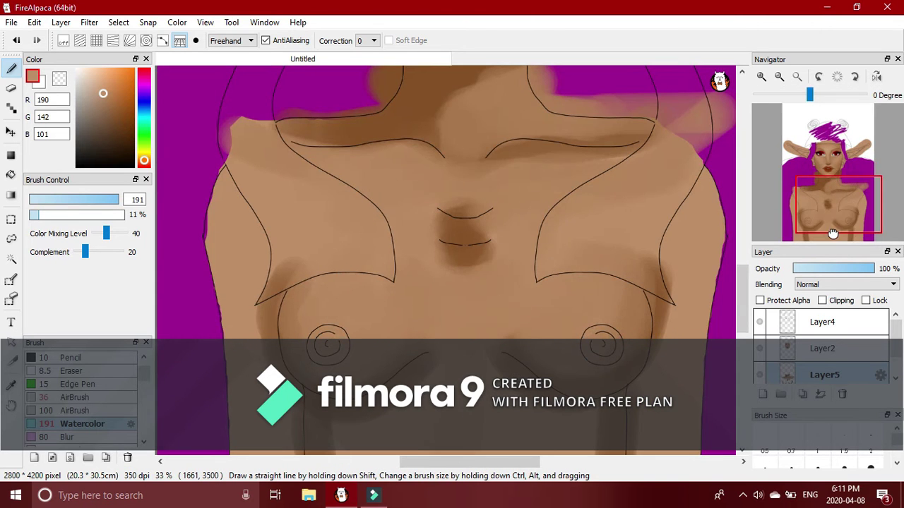
{"action": "left_click_drag", "start_coordinate": [559, 236], "coordinate": [517, 253]}
{"action": "mouse_move", "coordinate": [832, 239]}
{"action": "left_mouse_down"}
{"action": "mouse_move", "coordinate": [830, 221]}
{"action": "mouse_move", "coordinate": [807, 216]}
{"action": "left_mouse_up"}
{"action": "left_click_drag", "start_coordinate": [357, 251], "coordinate": [377, 188]}
Choose a darker mid-brown and shade the centre of the chest, the shoulder area and the outer sides of the breasts.
{"action": "mouse_move", "coordinate": [852, 181]}
{"action": "left_mouse_down"}
{"action": "mouse_move", "coordinate": [879, 115]}
{"action": "mouse_move", "coordinate": [818, 203]}
{"action": "left_mouse_up"}
{"action": "left_click", "coordinate": [109, 109]}
{"action": "left_click_drag", "start_coordinate": [478, 249], "coordinate": [463, 286]}
{"action": "left_click_drag", "start_coordinate": [555, 294], "coordinate": [545, 237]}
{"action": "left_click_drag", "start_coordinate": [487, 218], "coordinate": [572, 164]}
{"action": "left_click_drag", "start_coordinate": [686, 314], "coordinate": [665, 310]}
{"action": "left_click_drag", "start_coordinate": [337, 309], "coordinate": [332, 321]}
{"action": "left_click_drag", "start_coordinate": [819, 203], "coordinate": [827, 239]}
{"action": "mouse_move", "coordinate": [331, 177]}
{"action": "left_mouse_down"}
{"action": "mouse_move", "coordinate": [351, 199]}
{"action": "mouse_move", "coordinate": [335, 221]}
{"action": "left_mouse_up"}
Darken the neck shadow beneath the chin with dark brown (RGB 102, 59, 21) using Watercolor at size 91.
{"action": "left_click_drag", "start_coordinate": [870, 177], "coordinate": [879, 108]}
{"action": "left_click", "coordinate": [119, 129]}
{"action": "left_click", "coordinate": [11, 386]}
{"action": "left_click", "coordinate": [381, 262]}
{"action": "left_click", "coordinate": [11, 69]}
{"action": "mouse_move", "coordinate": [394, 240]}
{"action": "left_mouse_down"}
{"action": "mouse_move", "coordinate": [371, 275]}
{"action": "mouse_move", "coordinate": [514, 222]}
{"action": "left_mouse_up"}
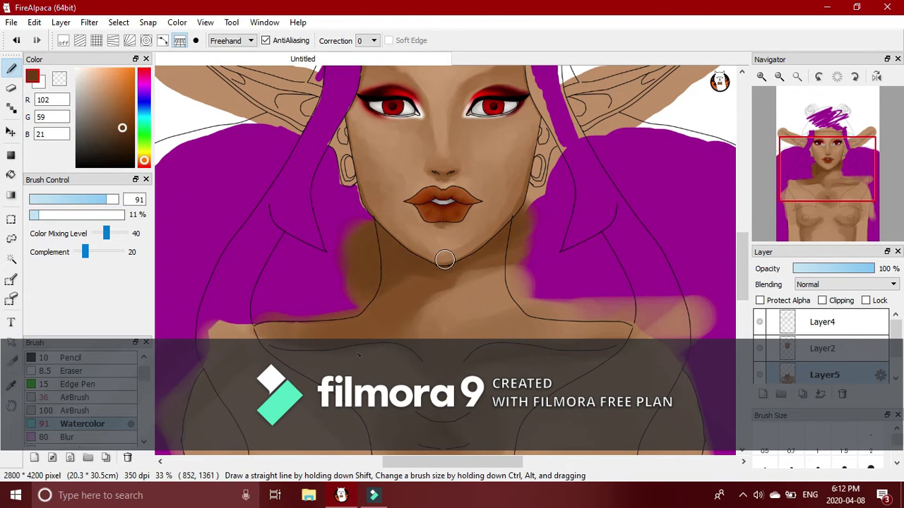
Deepen the shadows under both collarbones and in the middle of the chest with the dark brown.
{"action": "left_click_drag", "start_coordinate": [409, 345], "coordinate": [295, 356]}
{"action": "left_click_drag", "start_coordinate": [477, 344], "coordinate": [593, 361]}
{"action": "left_click_drag", "start_coordinate": [827, 177], "coordinate": [827, 202]}
{"action": "left_click_drag", "start_coordinate": [432, 244], "coordinate": [459, 278]}
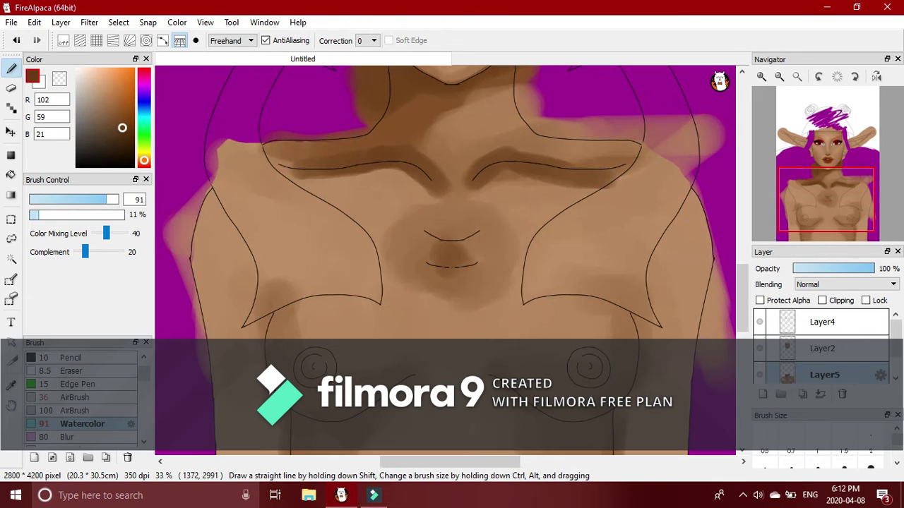
Blend the neck shadow beneath the chin with Watercolor at size 38 and Complement 0.
{"action": "left_click_drag", "start_coordinate": [468, 361], "coordinate": [524, 416]}
{"action": "left_click_drag", "start_coordinate": [827, 203], "coordinate": [831, 186]}
{"action": "left_click_drag", "start_coordinate": [85, 252], "coordinate": [68, 257]}
{"action": "left_click", "coordinate": [67, 258]}
{"action": "left_click", "coordinate": [87, 199]}
{"action": "left_click_drag", "start_coordinate": [497, 181], "coordinate": [408, 257]}
{"action": "left_click_drag", "start_coordinate": [486, 220], "coordinate": [453, 250]}
{"action": "left_click_drag", "start_coordinate": [448, 205], "coordinate": [379, 239]}
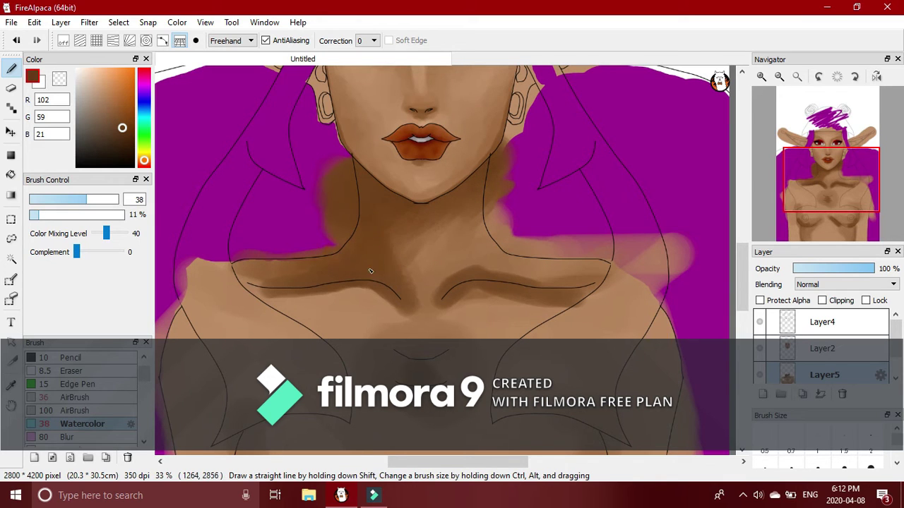
Extend and smooth the dark brown shading across the neck base and along the collarbones to the shoulders.
{"action": "mouse_move", "coordinate": [403, 241]}
{"action": "left_mouse_down"}
{"action": "mouse_move", "coordinate": [435, 298]}
{"action": "mouse_move", "coordinate": [451, 254]}
{"action": "mouse_move", "coordinate": [442, 274]}
{"action": "mouse_move", "coordinate": [431, 270]}
{"action": "mouse_move", "coordinate": [457, 268]}
{"action": "mouse_move", "coordinate": [489, 212]}
{"action": "left_mouse_up"}
{"action": "mouse_move", "coordinate": [501, 197]}
{"action": "left_mouse_down"}
{"action": "mouse_move", "coordinate": [468, 200]}
{"action": "mouse_move", "coordinate": [497, 234]}
{"action": "mouse_move", "coordinate": [445, 228]}
{"action": "left_mouse_up"}
{"action": "mouse_move", "coordinate": [532, 285]}
{"action": "left_mouse_down"}
{"action": "mouse_move", "coordinate": [606, 273]}
{"action": "mouse_move", "coordinate": [539, 270]}
{"action": "left_mouse_up"}
{"action": "mouse_move", "coordinate": [280, 270]}
{"action": "left_mouse_down"}
{"action": "mouse_move", "coordinate": [259, 276]}
{"action": "mouse_move", "coordinate": [300, 272]}
{"action": "mouse_move", "coordinate": [224, 273]}
{"action": "left_mouse_up"}
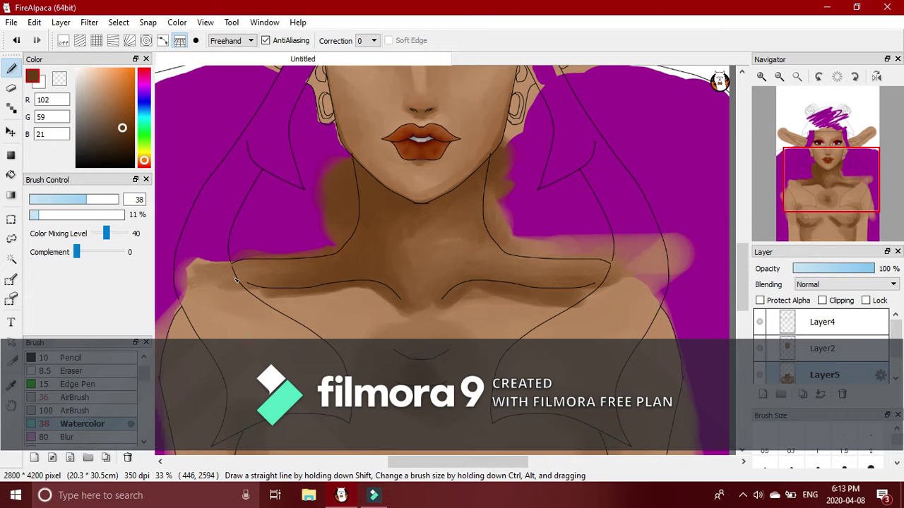
Blend the shadows beneath both collarbones down into the centre of the chest.
{"action": "mouse_move", "coordinate": [453, 302]}
{"action": "left_mouse_down"}
{"action": "mouse_move", "coordinate": [506, 227]}
{"action": "mouse_move", "coordinate": [446, 322]}
{"action": "mouse_move", "coordinate": [543, 317]}
{"action": "mouse_move", "coordinate": [620, 292]}
{"action": "mouse_move", "coordinate": [548, 307]}
{"action": "left_mouse_up"}
{"action": "mouse_move", "coordinate": [417, 324]}
{"action": "left_mouse_down"}
{"action": "mouse_move", "coordinate": [354, 300]}
{"action": "mouse_move", "coordinate": [249, 293]}
{"action": "left_mouse_up"}
{"action": "mouse_move", "coordinate": [248, 294]}
{"action": "left_mouse_down"}
{"action": "mouse_move", "coordinate": [381, 309]}
{"action": "mouse_move", "coordinate": [297, 311]}
{"action": "left_mouse_up"}
{"action": "mouse_move", "coordinate": [296, 311]}
{"action": "left_mouse_down"}
{"action": "mouse_move", "coordinate": [362, 321]}
{"action": "mouse_move", "coordinate": [341, 311]}
{"action": "mouse_move", "coordinate": [346, 298]}
{"action": "mouse_move", "coordinate": [304, 317]}
{"action": "left_mouse_up"}
{"action": "mouse_move", "coordinate": [461, 316]}
{"action": "left_mouse_down"}
{"action": "mouse_move", "coordinate": [600, 299]}
{"action": "mouse_move", "coordinate": [491, 334]}
{"action": "left_mouse_up"}
{"action": "scroll", "coordinate": [452, 262], "scroll_direction": "down", "scroll_amount": 3}
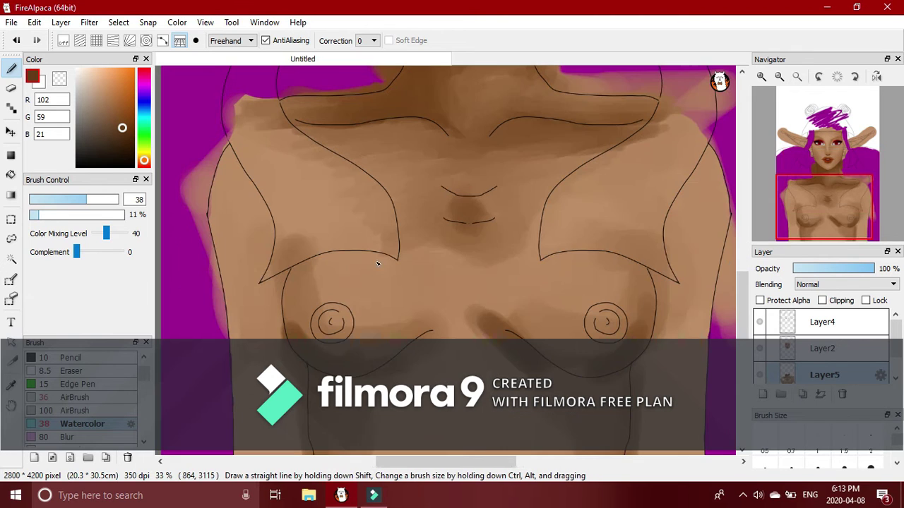
{"action": "mouse_move", "coordinate": [432, 221]}
{"action": "left_mouse_down"}
{"action": "mouse_move", "coordinate": [478, 241]}
{"action": "mouse_move", "coordinate": [567, 109]}
{"action": "mouse_move", "coordinate": [466, 170]}
{"action": "mouse_move", "coordinate": [478, 252]}
{"action": "mouse_move", "coordinate": [515, 211]}
{"action": "mouse_move", "coordinate": [517, 190]}
{"action": "mouse_move", "coordinate": [427, 184]}
{"action": "left_mouse_up"}
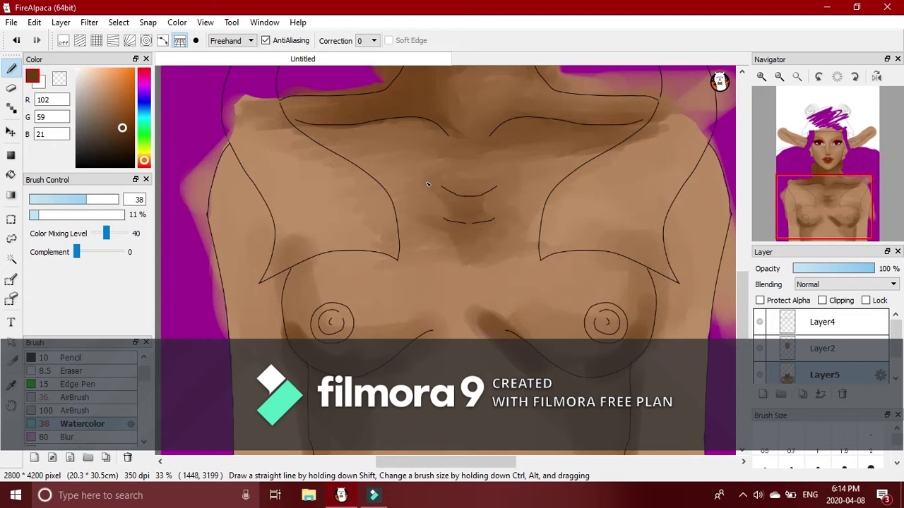
{"action": "left_click_drag", "start_coordinate": [438, 233], "coordinate": [516, 237]}
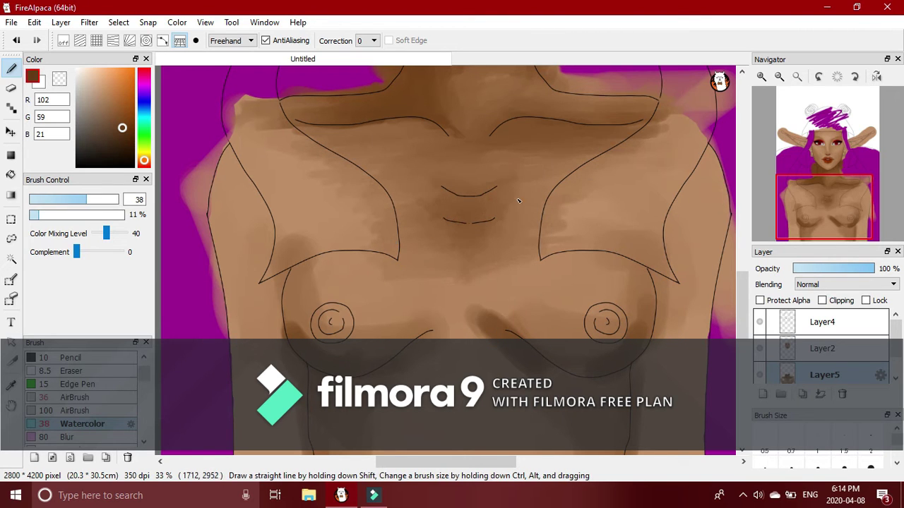
Paint light skin tone (RGB 186, 138, 97) below the collarbones and on the central chest at Complement 20, and blend it at 0.
{"action": "left_click", "coordinate": [292, 255], "text": "alt"}
{"action": "left_click", "coordinate": [105, 252]}
{"action": "mouse_move", "coordinate": [412, 206]}
{"action": "left_mouse_down"}
{"action": "mouse_move", "coordinate": [525, 195]}
{"action": "mouse_move", "coordinate": [489, 259]}
{"action": "mouse_move", "coordinate": [422, 265]}
{"action": "mouse_move", "coordinate": [471, 178]}
{"action": "mouse_move", "coordinate": [526, 128]}
{"action": "mouse_move", "coordinate": [436, 141]}
{"action": "mouse_move", "coordinate": [382, 133]}
{"action": "mouse_move", "coordinate": [498, 142]}
{"action": "mouse_move", "coordinate": [548, 130]}
{"action": "mouse_move", "coordinate": [483, 157]}
{"action": "mouse_move", "coordinate": [485, 179]}
{"action": "mouse_move", "coordinate": [509, 204]}
{"action": "mouse_move", "coordinate": [439, 256]}
{"action": "left_mouse_up"}
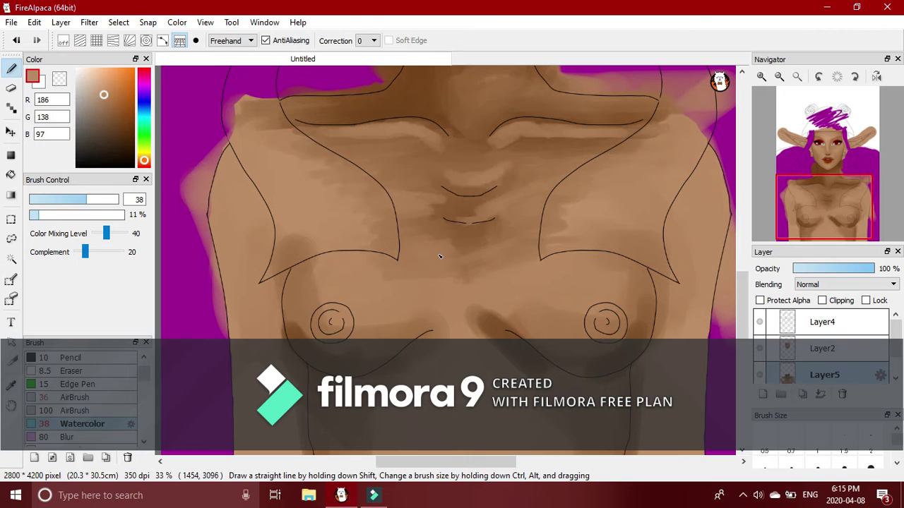
{"action": "left_click", "coordinate": [76, 252]}
{"action": "mouse_move", "coordinate": [513, 127]}
{"action": "left_mouse_down"}
{"action": "mouse_move", "coordinate": [633, 130]}
{"action": "mouse_move", "coordinate": [482, 147]}
{"action": "mouse_move", "coordinate": [559, 121]}
{"action": "left_mouse_up"}
{"action": "mouse_move", "coordinate": [423, 145]}
{"action": "left_mouse_down"}
{"action": "mouse_move", "coordinate": [415, 128]}
{"action": "mouse_move", "coordinate": [439, 136]}
{"action": "left_mouse_up"}
{"action": "mouse_move", "coordinate": [468, 178]}
{"action": "left_mouse_down"}
{"action": "mouse_move", "coordinate": [507, 175]}
{"action": "mouse_move", "coordinate": [447, 181]}
{"action": "mouse_move", "coordinate": [521, 193]}
{"action": "mouse_move", "coordinate": [453, 184]}
{"action": "mouse_move", "coordinate": [520, 185]}
{"action": "left_mouse_up"}
Lighten the upper outer areas of the chest with the light skin tone at Complement 10.
{"action": "left_click", "coordinate": [115, 254]}
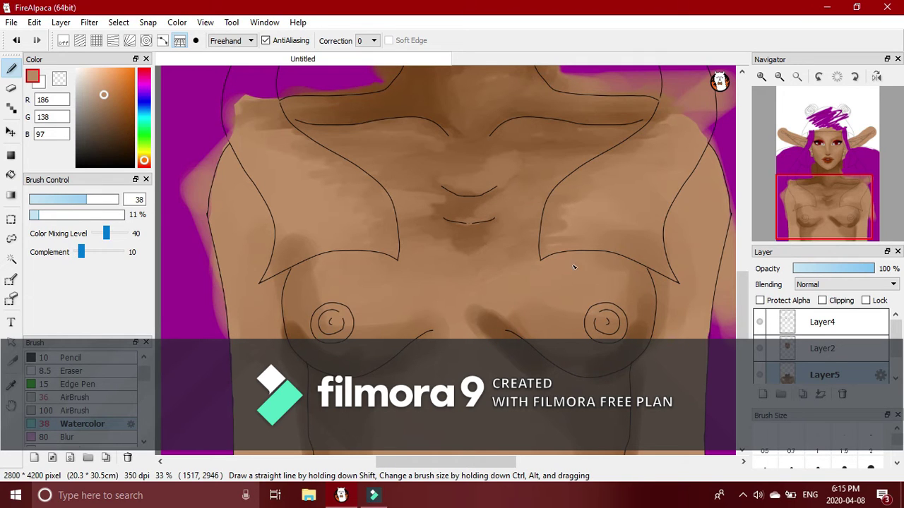
{"action": "mouse_move", "coordinate": [639, 161]}
{"action": "left_mouse_down"}
{"action": "mouse_move", "coordinate": [660, 132]}
{"action": "mouse_move", "coordinate": [492, 142]}
{"action": "mouse_move", "coordinate": [468, 156]}
{"action": "mouse_move", "coordinate": [635, 131]}
{"action": "left_mouse_up"}
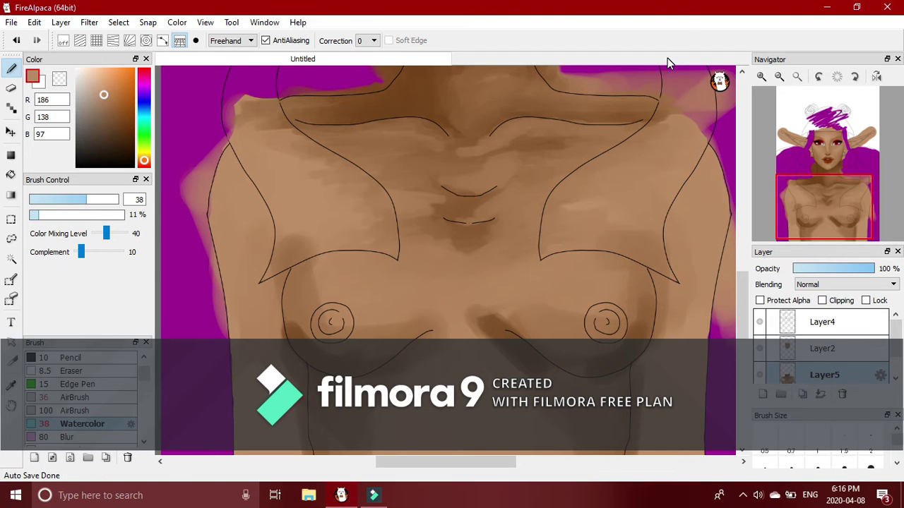
{"action": "left_click_drag", "start_coordinate": [277, 127], "coordinate": [443, 135]}
{"action": "left_click_drag", "start_coordinate": [331, 156], "coordinate": [415, 189]}
Smooth the central chest, left shoulder and inner breast shadows at Complement 0.
{"action": "left_click_drag", "start_coordinate": [81, 252], "coordinate": [76, 252]}
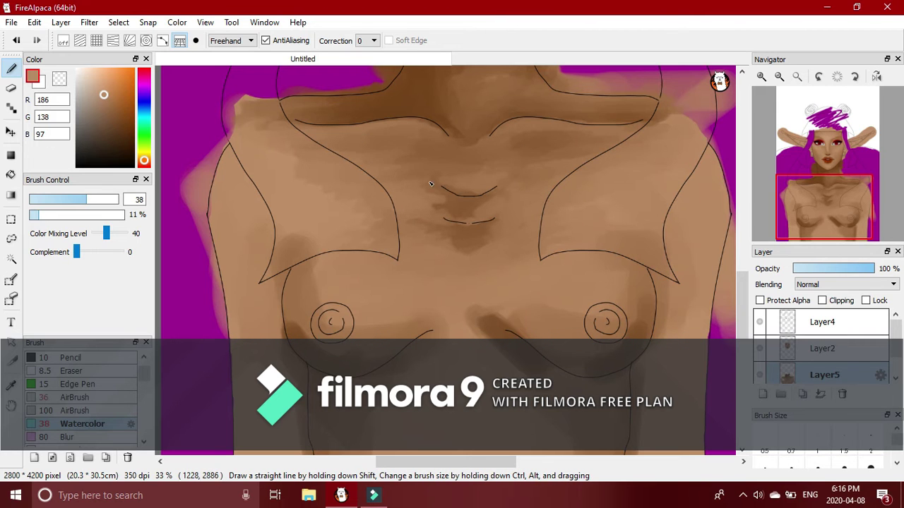
{"action": "left_click_drag", "start_coordinate": [490, 217], "coordinate": [513, 228]}
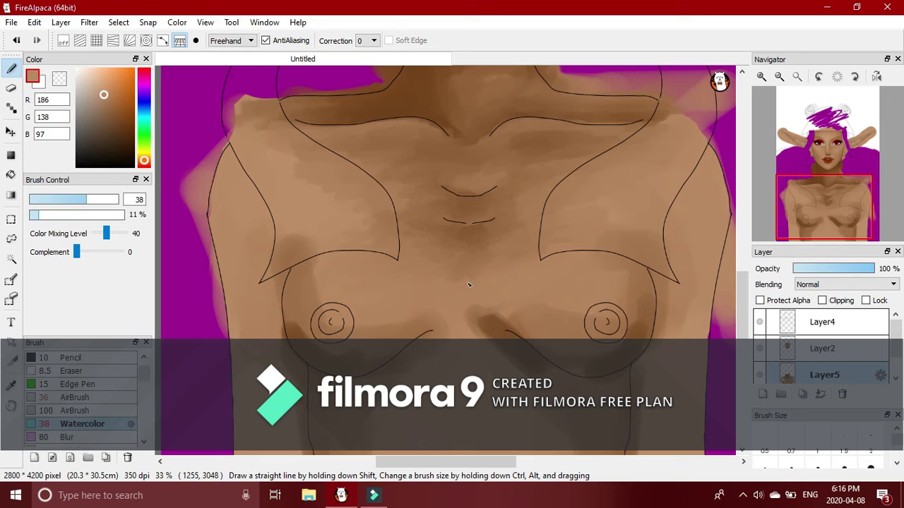
{"action": "left_click_drag", "start_coordinate": [299, 159], "coordinate": [272, 169]}
{"action": "left_click_drag", "start_coordinate": [494, 322], "coordinate": [459, 330]}
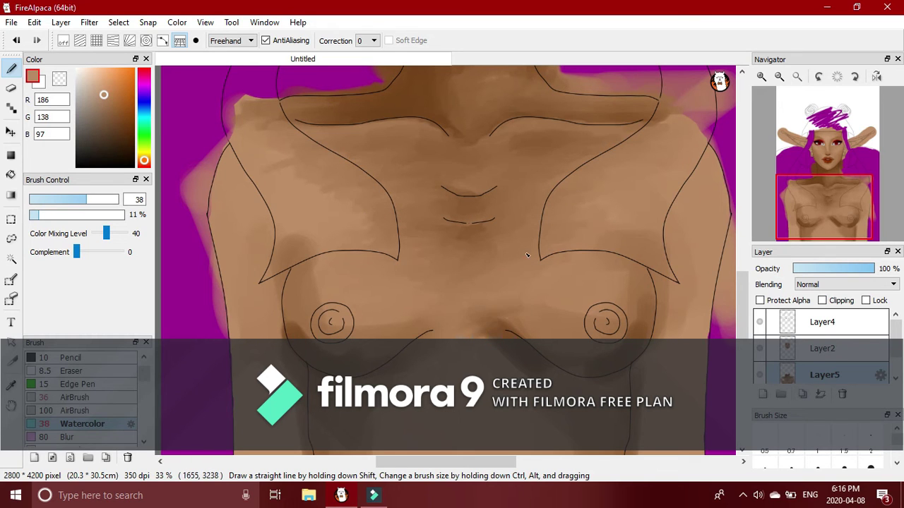
{"action": "left_click_drag", "start_coordinate": [325, 300], "coordinate": [316, 265]}
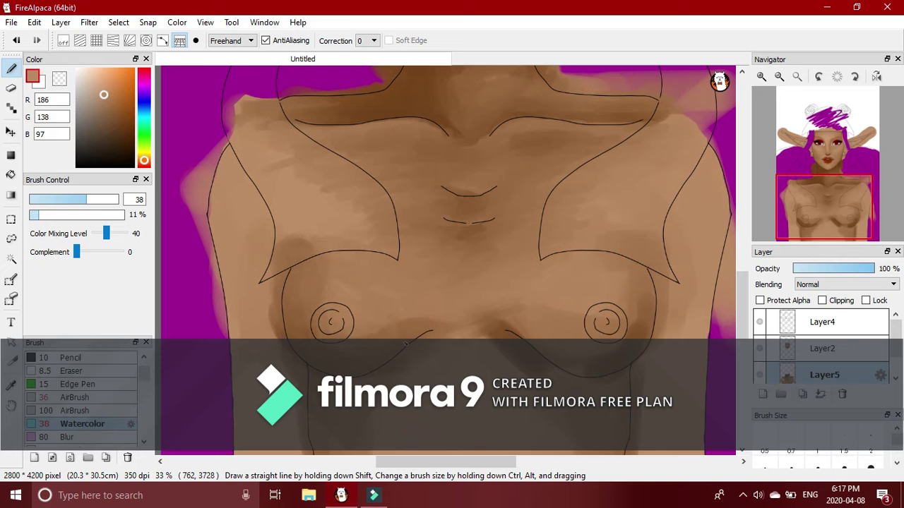
Blend the shading around the sides and undersides of both breasts at Complement 0.
{"action": "left_click_drag", "start_coordinate": [644, 272], "coordinate": [635, 360]}
{"action": "left_click_drag", "start_coordinate": [633, 286], "coordinate": [629, 348]}
{"action": "mouse_move", "coordinate": [614, 278]}
{"action": "left_mouse_down"}
{"action": "mouse_move", "coordinate": [590, 315]}
{"action": "mouse_move", "coordinate": [519, 335]}
{"action": "left_mouse_up"}
{"action": "mouse_move", "coordinate": [573, 289]}
{"action": "left_mouse_down"}
{"action": "mouse_move", "coordinate": [523, 303]}
{"action": "mouse_move", "coordinate": [550, 316]}
{"action": "left_mouse_up"}
{"action": "left_click_drag", "start_coordinate": [639, 365], "coordinate": [671, 311]}
{"action": "left_click_drag", "start_coordinate": [358, 335], "coordinate": [418, 363]}
Add light skin tone between the breasts and on their upper parts at Complement 50.
{"action": "left_click_drag", "start_coordinate": [77, 252], "coordinate": [100, 253]}
{"action": "mouse_move", "coordinate": [477, 318]}
{"action": "left_mouse_down"}
{"action": "mouse_move", "coordinate": [439, 328]}
{"action": "mouse_move", "coordinate": [489, 319]}
{"action": "left_mouse_up"}
{"action": "left_click_drag", "start_coordinate": [452, 281], "coordinate": [329, 314]}
{"action": "mouse_move", "coordinate": [613, 267]}
{"action": "left_mouse_down"}
{"action": "mouse_move", "coordinate": [580, 288]}
{"action": "mouse_move", "coordinate": [607, 325]}
{"action": "left_mouse_up"}
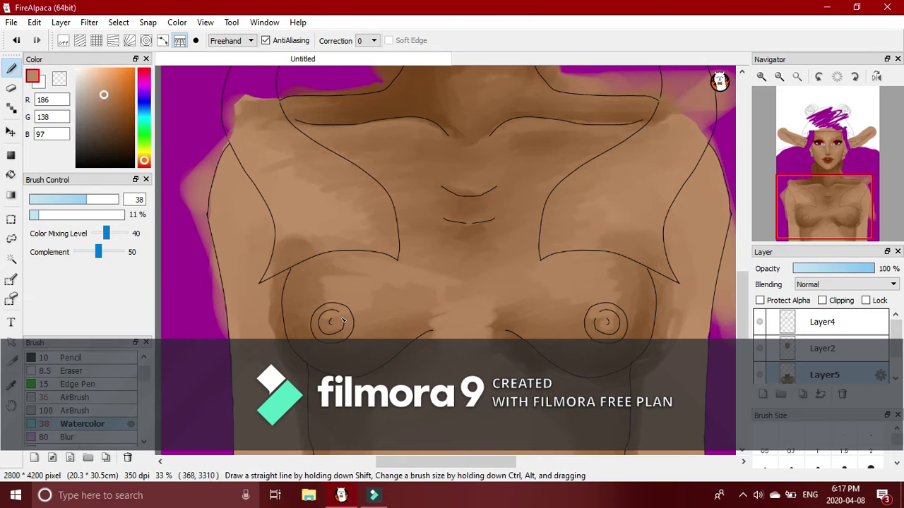
Blend the light areas between and on top of the breasts, using Complement 0 and 10.
{"action": "left_click_drag", "start_coordinate": [98, 252], "coordinate": [75, 253]}
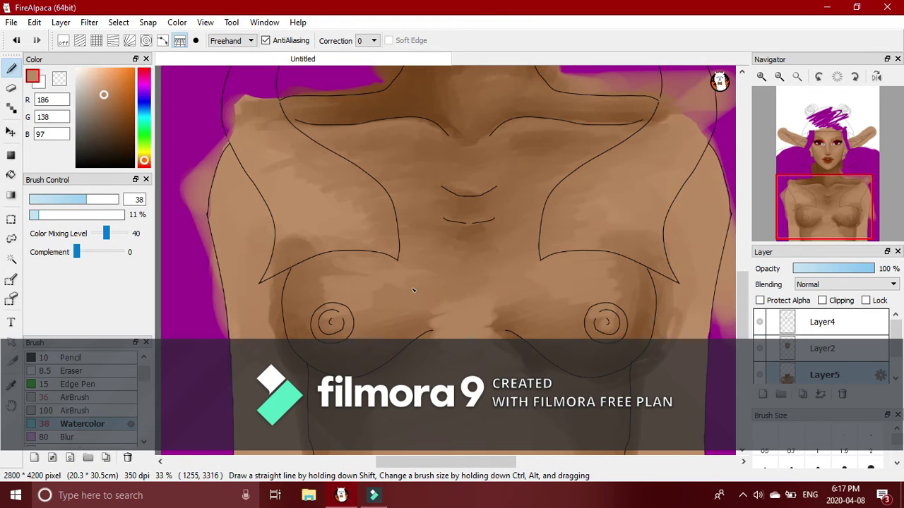
{"action": "left_click_drag", "start_coordinate": [343, 287], "coordinate": [329, 283]}
{"action": "mouse_move", "coordinate": [448, 312]}
{"action": "left_mouse_down"}
{"action": "mouse_move", "coordinate": [436, 323]}
{"action": "mouse_move", "coordinate": [487, 334]}
{"action": "mouse_move", "coordinate": [563, 322]}
{"action": "left_mouse_up"}
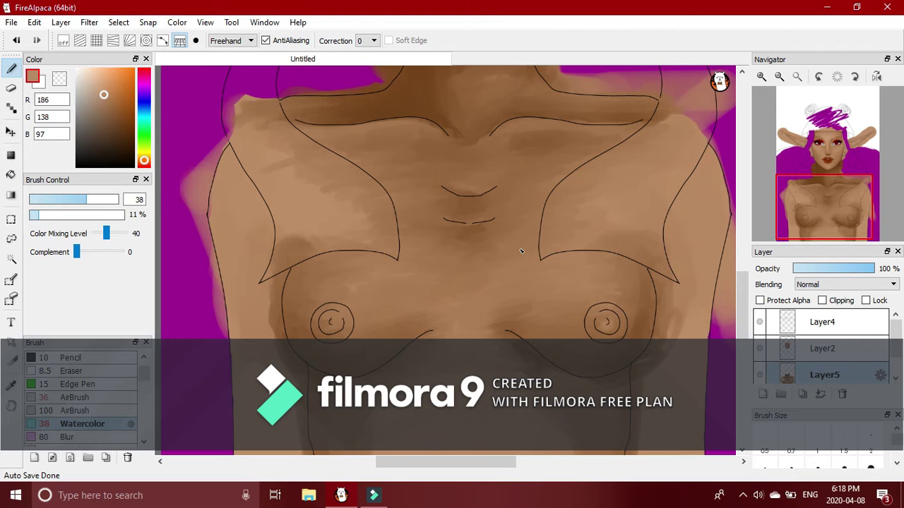
{"action": "left_click", "coordinate": [86, 251]}
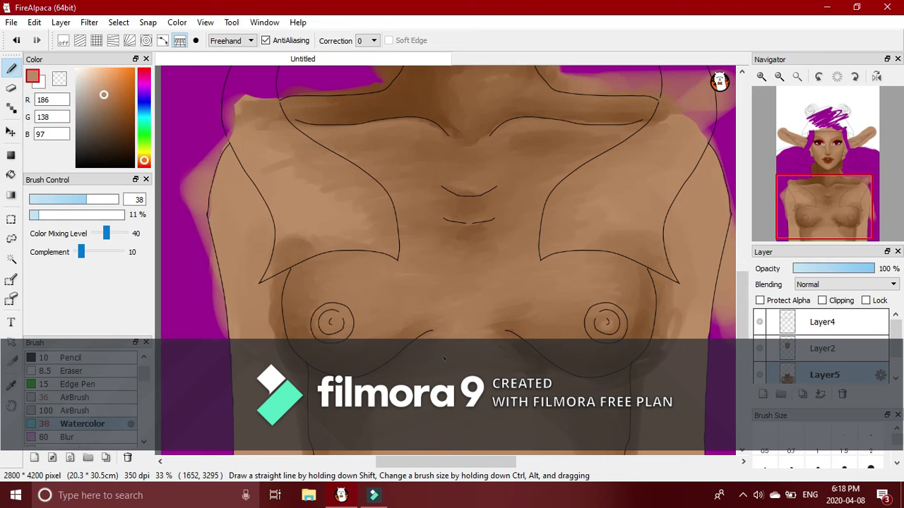
{"action": "left_click_drag", "start_coordinate": [81, 252], "coordinate": [58, 254]}
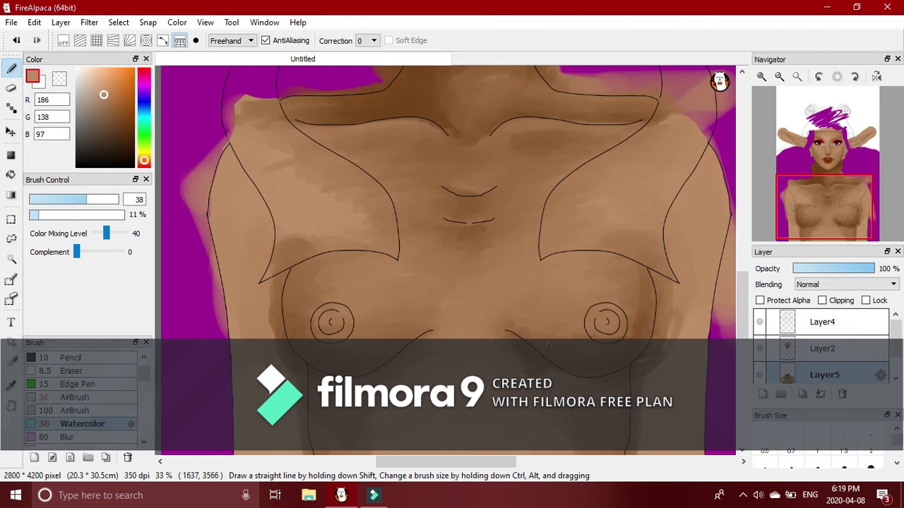
{"action": "left_click", "coordinate": [837, 225]}
{"action": "mouse_move", "coordinate": [522, 321]}
{"action": "left_mouse_down"}
{"action": "mouse_move", "coordinate": [456, 302]}
{"action": "mouse_move", "coordinate": [446, 290]}
{"action": "left_mouse_up"}
Try blending the whole torso with broad Watercolor strokes at size 1000, and undo the result.
{"action": "left_click", "coordinate": [826, 204]}
{"action": "left_click_drag", "start_coordinate": [826, 204], "coordinate": [825, 196]}
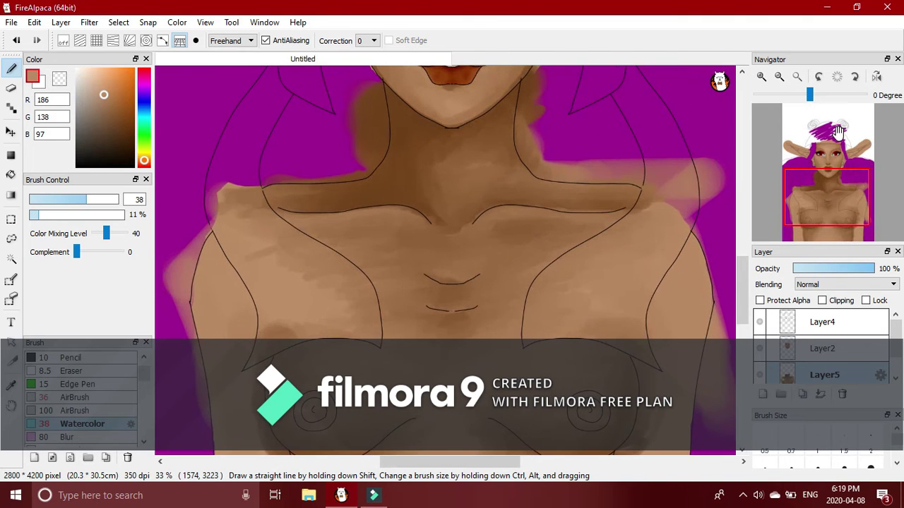
{"action": "left_click", "coordinate": [778, 76]}
{"action": "left_click_drag", "start_coordinate": [92, 199], "coordinate": [233, 199]}
{"action": "mouse_move", "coordinate": [531, 154]}
{"action": "left_mouse_down"}
{"action": "mouse_move", "coordinate": [349, 236]}
{"action": "mouse_move", "coordinate": [283, 305]}
{"action": "left_mouse_up"}
{"action": "left_click_drag", "start_coordinate": [593, 192], "coordinate": [142, 421]}
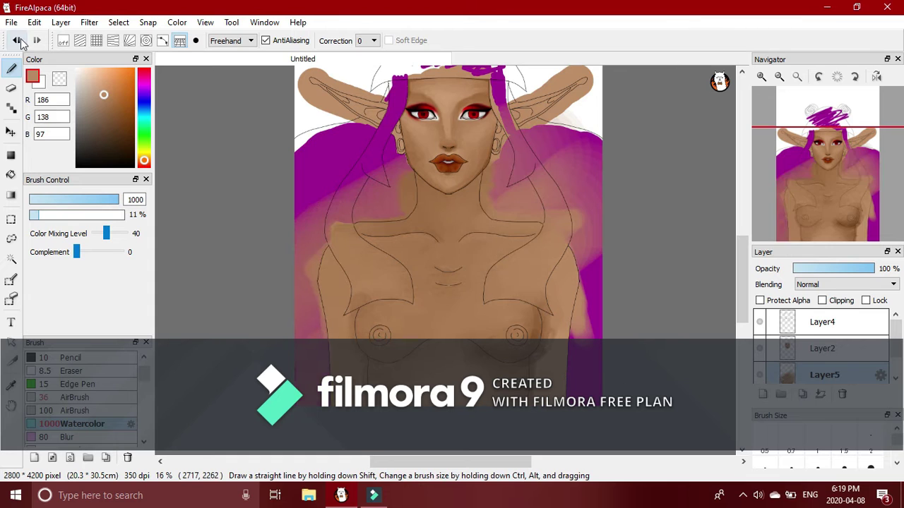
{"action": "left_click", "coordinate": [16, 40]}
Soften the shoulder, chest and breast shading with broad Watercolor strokes at size 335 and 5% opacity.
{"action": "left_click", "coordinate": [34, 214]}
{"action": "left_click_drag", "start_coordinate": [107, 202], "coordinate": [143, 200]}
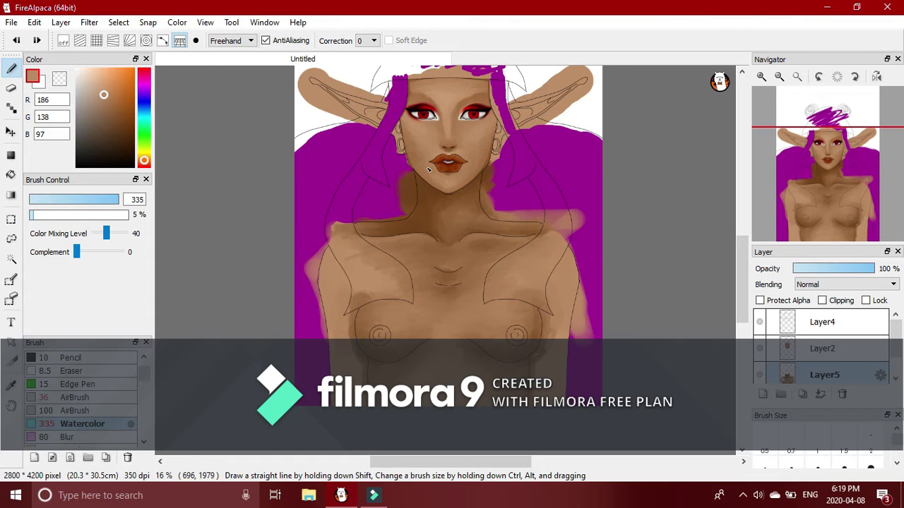
{"action": "left_click_drag", "start_coordinate": [415, 186], "coordinate": [372, 210]}
{"action": "left_click_drag", "start_coordinate": [381, 255], "coordinate": [326, 335]}
{"action": "left_click", "coordinate": [16, 40]}
{"action": "mouse_move", "coordinate": [440, 153]}
{"action": "left_mouse_down"}
{"action": "mouse_move", "coordinate": [348, 250]}
{"action": "mouse_move", "coordinate": [420, 209]}
{"action": "mouse_move", "coordinate": [371, 292]}
{"action": "mouse_move", "coordinate": [436, 292]}
{"action": "left_mouse_up"}
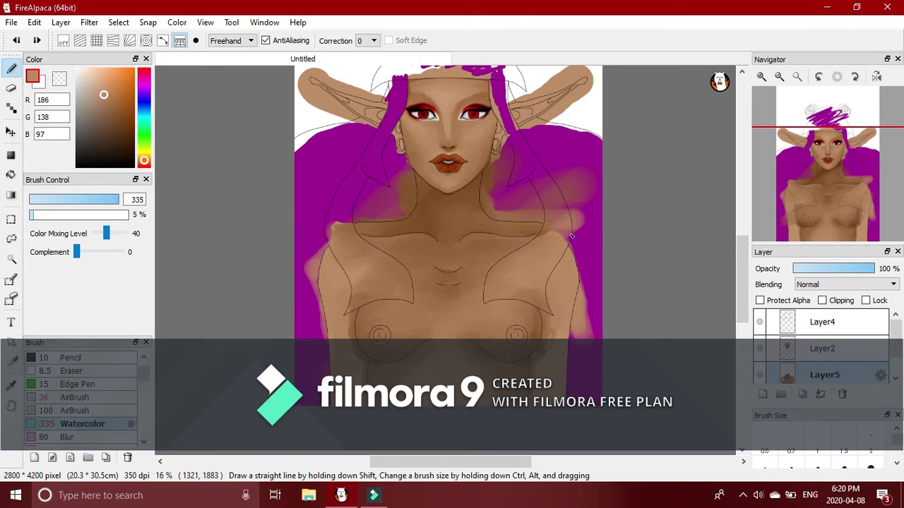
{"action": "left_click_drag", "start_coordinate": [515, 274], "coordinate": [593, 222]}
{"action": "left_click_drag", "start_coordinate": [535, 329], "coordinate": [595, 264]}
{"action": "left_click_drag", "start_coordinate": [585, 325], "coordinate": [569, 333]}
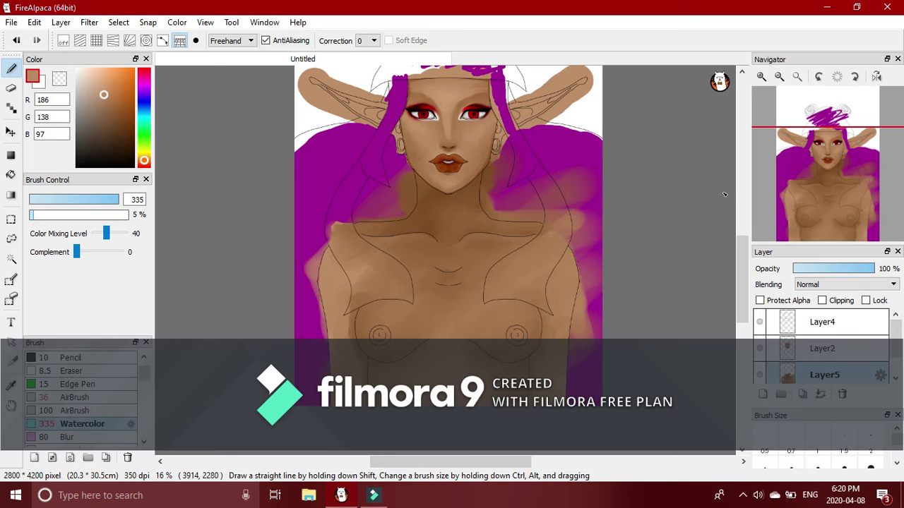
Sample a light skin tone (RGB 190, 142, 101) and paint a highlight down the right side of the neck with Watercolor at size 43.
{"action": "left_click", "coordinate": [762, 77]}
{"action": "left_click", "coordinate": [836, 177]}
{"action": "left_click", "coordinate": [826, 205]}
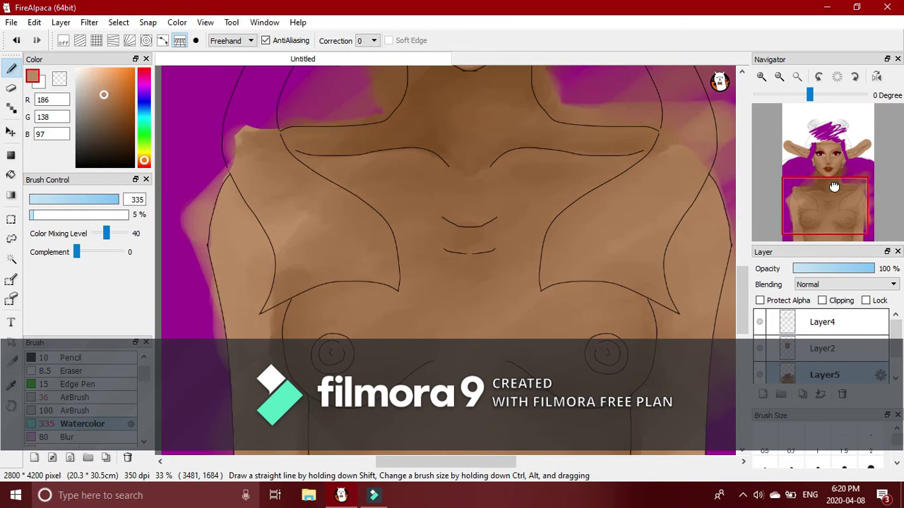
{"action": "left_click", "coordinate": [832, 187]}
{"action": "left_click", "coordinate": [330, 67], "text": "alt"}
{"action": "left_click", "coordinate": [104, 253]}
{"action": "left_click_drag", "start_coordinate": [103, 257], "coordinate": [116, 257]}
{"action": "left_click_drag", "start_coordinate": [117, 199], "coordinate": [89, 200]}
{"action": "mouse_move", "coordinate": [472, 180]}
{"action": "left_mouse_down"}
{"action": "mouse_move", "coordinate": [434, 288]}
{"action": "mouse_move", "coordinate": [452, 273]}
{"action": "mouse_move", "coordinate": [514, 267]}
{"action": "left_mouse_up"}
Blend the neck highlight toward the hollow between the collarbones, lowering Complement through 5 to 0.
{"action": "left_click_drag", "start_coordinate": [94, 253], "coordinate": [76, 252]}
{"action": "left_click", "coordinate": [85, 255]}
{"action": "left_click_drag", "start_coordinate": [470, 196], "coordinate": [451, 268]}
{"action": "mouse_move", "coordinate": [473, 161]}
{"action": "left_mouse_down"}
{"action": "mouse_move", "coordinate": [442, 272]}
{"action": "mouse_move", "coordinate": [448, 281]}
{"action": "mouse_move", "coordinate": [592, 264]}
{"action": "left_mouse_up"}
{"action": "left_click", "coordinate": [78, 252]}
{"action": "mouse_move", "coordinate": [476, 259]}
{"action": "left_mouse_down"}
{"action": "mouse_move", "coordinate": [424, 289]}
{"action": "mouse_move", "coordinate": [428, 281]}
{"action": "left_mouse_up"}
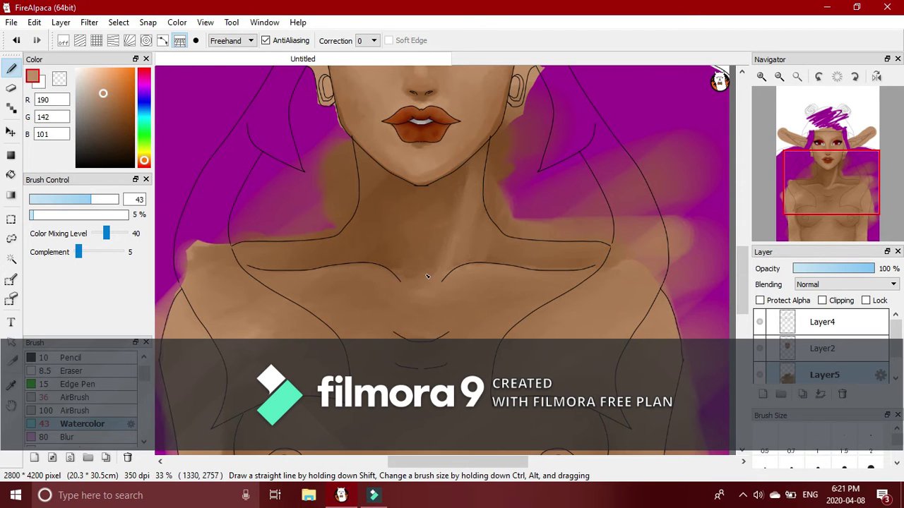
{"action": "left_click", "coordinate": [76, 253]}
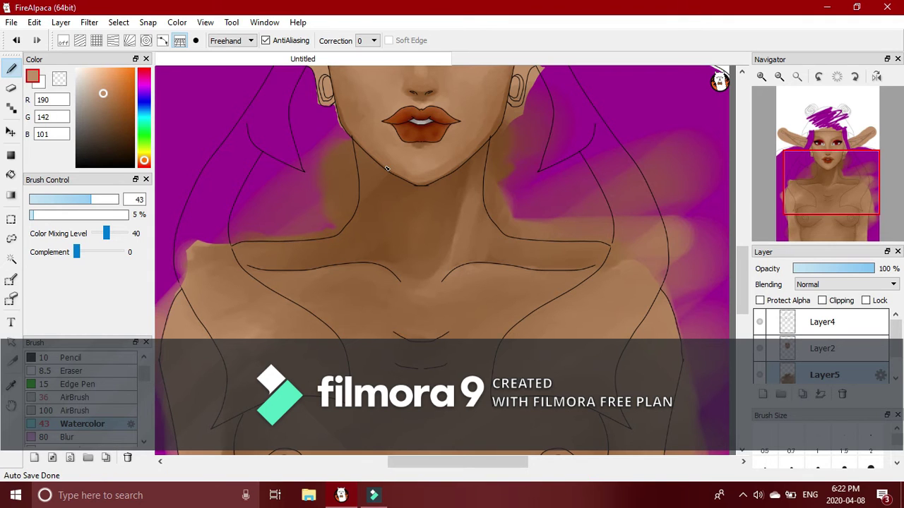
Deepen the left neck and under-jaw shadows with dark brown (RGB 66, 31, 0), and blend them at Complement 0.
{"action": "left_click", "coordinate": [134, 127]}
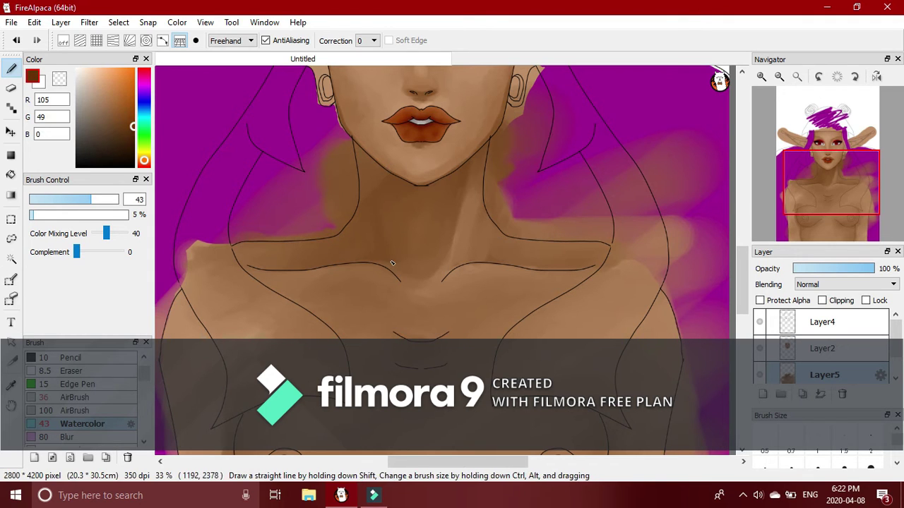
{"action": "left_click", "coordinate": [134, 142]}
{"action": "left_click_drag", "start_coordinate": [76, 252], "coordinate": [85, 252]}
{"action": "key", "text": "ctrl+z"}
{"action": "mouse_move", "coordinate": [368, 177]}
{"action": "left_mouse_down"}
{"action": "mouse_move", "coordinate": [382, 245]}
{"action": "mouse_move", "coordinate": [346, 255]}
{"action": "left_mouse_up"}
{"action": "mouse_move", "coordinate": [412, 185]}
{"action": "left_mouse_down"}
{"action": "mouse_move", "coordinate": [357, 159]}
{"action": "mouse_move", "coordinate": [391, 188]}
{"action": "mouse_move", "coordinate": [367, 189]}
{"action": "left_mouse_up"}
{"action": "left_click_drag", "start_coordinate": [83, 252], "coordinate": [73, 252]}
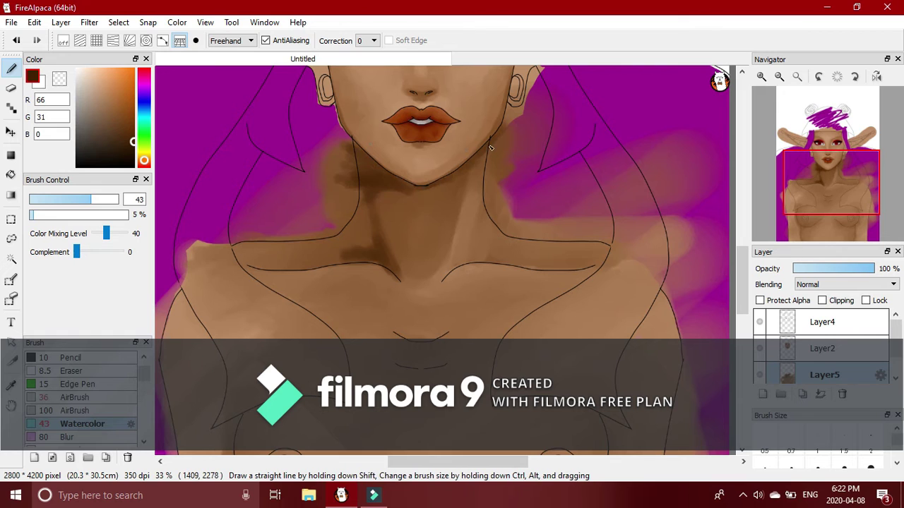
{"action": "mouse_move", "coordinate": [400, 256]}
{"action": "left_mouse_down"}
{"action": "mouse_move", "coordinate": [374, 247]}
{"action": "mouse_move", "coordinate": [334, 264]}
{"action": "left_mouse_up"}
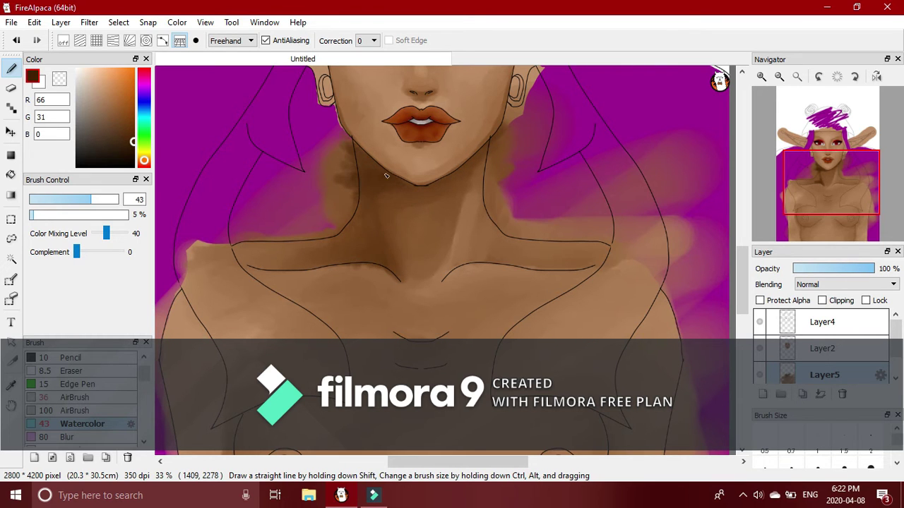
Sample the purple background colour (RGB 159, 14, 150) and switch to the Pen brush.
{"action": "mouse_move", "coordinate": [827, 189]}
{"action": "left_mouse_down"}
{"action": "mouse_move", "coordinate": [827, 176]}
{"action": "mouse_move", "coordinate": [829, 214]}
{"action": "mouse_move", "coordinate": [829, 192]}
{"action": "mouse_move", "coordinate": [803, 188]}
{"action": "left_mouse_up"}
{"action": "left_click", "coordinate": [760, 375]}
{"action": "left_click", "coordinate": [760, 375]}
{"action": "left_click", "coordinate": [10, 385]}
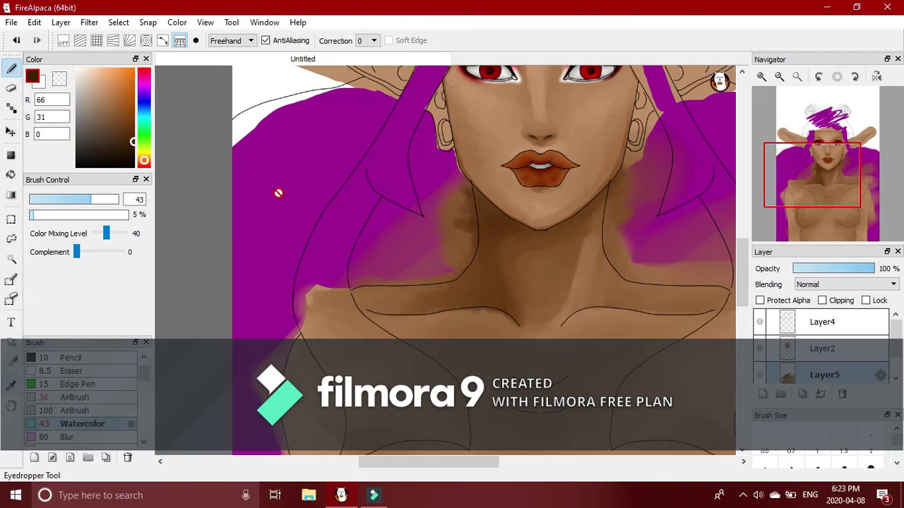
{"action": "left_click", "coordinate": [278, 193]}
{"action": "scroll", "coordinate": [78, 371], "scroll_direction": "up", "scroll_amount": 1}
{"action": "left_click", "coordinate": [69, 358]}
{"action": "left_click", "coordinate": [11, 69]}
Fill the pointed shape over the left shoulder and chest with purple.
{"action": "mouse_move", "coordinate": [315, 269]}
{"action": "left_mouse_down"}
{"action": "mouse_move", "coordinate": [377, 252]}
{"action": "mouse_move", "coordinate": [404, 269]}
{"action": "mouse_move", "coordinate": [356, 277]}
{"action": "left_mouse_up"}
{"action": "mouse_move", "coordinate": [806, 126]}
{"action": "left_mouse_down"}
{"action": "mouse_move", "coordinate": [815, 146]}
{"action": "mouse_move", "coordinate": [807, 148]}
{"action": "left_mouse_up"}
{"action": "mouse_move", "coordinate": [321, 154]}
{"action": "left_mouse_down"}
{"action": "mouse_move", "coordinate": [376, 238]}
{"action": "mouse_move", "coordinate": [341, 228]}
{"action": "left_mouse_up"}
{"action": "mouse_move", "coordinate": [323, 175]}
{"action": "left_mouse_down"}
{"action": "mouse_move", "coordinate": [332, 218]}
{"action": "mouse_move", "coordinate": [319, 224]}
{"action": "mouse_move", "coordinate": [418, 257]}
{"action": "mouse_move", "coordinate": [444, 243]}
{"action": "mouse_move", "coordinate": [432, 296]}
{"action": "mouse_move", "coordinate": [422, 286]}
{"action": "mouse_move", "coordinate": [352, 301]}
{"action": "mouse_move", "coordinate": [368, 281]}
{"action": "mouse_move", "coordinate": [409, 277]}
{"action": "left_mouse_up"}
{"action": "left_click", "coordinate": [761, 76]}
{"action": "mouse_move", "coordinate": [295, 103]}
{"action": "left_mouse_down"}
{"action": "mouse_move", "coordinate": [305, 135]}
{"action": "mouse_move", "coordinate": [358, 182]}
{"action": "mouse_move", "coordinate": [421, 216]}
{"action": "left_mouse_up"}
{"action": "left_click_drag", "start_coordinate": [74, 201], "coordinate": [67, 200]}
{"action": "mouse_move", "coordinate": [418, 218]}
{"action": "left_mouse_down"}
{"action": "mouse_move", "coordinate": [445, 239]}
{"action": "mouse_move", "coordinate": [468, 276]}
{"action": "mouse_move", "coordinate": [474, 345]}
{"action": "mouse_move", "coordinate": [368, 330]}
{"action": "mouse_move", "coordinate": [302, 351]}
{"action": "mouse_move", "coordinate": [275, 262]}
{"action": "mouse_move", "coordinate": [215, 167]}
{"action": "left_mouse_up"}
Fill the matching pointed shape over the right side of the chest with purple, finishing with the Pen at size 27.
{"action": "left_click_drag", "start_coordinate": [812, 197], "coordinate": [862, 194]}
{"action": "mouse_move", "coordinate": [457, 157]}
{"action": "left_mouse_down"}
{"action": "mouse_move", "coordinate": [329, 305]}
{"action": "mouse_move", "coordinate": [254, 331]}
{"action": "mouse_move", "coordinate": [244, 356]}
{"action": "mouse_move", "coordinate": [328, 349]}
{"action": "mouse_move", "coordinate": [381, 361]}
{"action": "mouse_move", "coordinate": [437, 393]}
{"action": "mouse_move", "coordinate": [407, 327]}
{"action": "left_mouse_up"}
{"action": "left_click", "coordinate": [18, 42]}
{"action": "mouse_move", "coordinate": [316, 334]}
{"action": "left_mouse_down"}
{"action": "mouse_move", "coordinate": [420, 381]}
{"action": "mouse_move", "coordinate": [417, 317]}
{"action": "mouse_move", "coordinate": [431, 297]}
{"action": "left_mouse_up"}
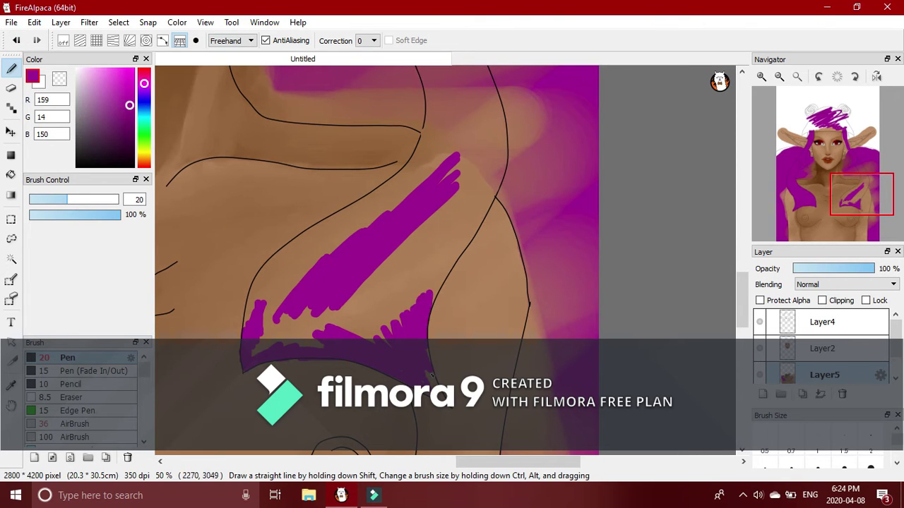
{"action": "left_click", "coordinate": [46, 200]}
{"action": "left_click", "coordinate": [76, 200]}
{"action": "mouse_move", "coordinate": [284, 279]}
{"action": "left_mouse_down"}
{"action": "mouse_move", "coordinate": [266, 329]}
{"action": "mouse_move", "coordinate": [342, 218]}
{"action": "mouse_move", "coordinate": [283, 290]}
{"action": "left_mouse_up"}
{"action": "left_click", "coordinate": [17, 41]}
{"action": "mouse_move", "coordinate": [280, 320]}
{"action": "left_mouse_down"}
{"action": "mouse_move", "coordinate": [301, 328]}
{"action": "mouse_move", "coordinate": [342, 313]}
{"action": "left_mouse_up"}
{"action": "left_click", "coordinate": [17, 41]}
{"action": "left_click", "coordinate": [17, 41]}
{"action": "mouse_move", "coordinate": [259, 340]}
{"action": "left_mouse_down"}
{"action": "mouse_move", "coordinate": [345, 324]}
{"action": "mouse_move", "coordinate": [250, 329]}
{"action": "mouse_move", "coordinate": [381, 191]}
{"action": "mouse_move", "coordinate": [275, 289]}
{"action": "mouse_move", "coordinate": [321, 249]}
{"action": "mouse_move", "coordinate": [365, 290]}
{"action": "mouse_move", "coordinate": [386, 227]}
{"action": "mouse_move", "coordinate": [408, 319]}
{"action": "mouse_move", "coordinate": [485, 104]}
{"action": "mouse_move", "coordinate": [469, 181]}
{"action": "mouse_move", "coordinate": [477, 230]}
{"action": "mouse_move", "coordinate": [448, 273]}
{"action": "left_mouse_up"}
Cover the skin colour outside the right side of the neck and above the right shoulder with purple.
{"action": "left_click", "coordinate": [840, 177]}
{"action": "mouse_move", "coordinate": [461, 133]}
{"action": "left_mouse_down"}
{"action": "mouse_move", "coordinate": [479, 224]}
{"action": "mouse_move", "coordinate": [459, 246]}
{"action": "left_mouse_up"}
{"action": "mouse_move", "coordinate": [439, 192]}
{"action": "left_mouse_down"}
{"action": "mouse_move", "coordinate": [436, 244]}
{"action": "mouse_move", "coordinate": [422, 276]}
{"action": "mouse_move", "coordinate": [495, 296]}
{"action": "mouse_move", "coordinate": [431, 311]}
{"action": "mouse_move", "coordinate": [456, 331]}
{"action": "mouse_move", "coordinate": [614, 317]}
{"action": "mouse_move", "coordinate": [621, 339]}
{"action": "mouse_move", "coordinate": [537, 336]}
{"action": "mouse_move", "coordinate": [601, 335]}
{"action": "left_mouse_up"}
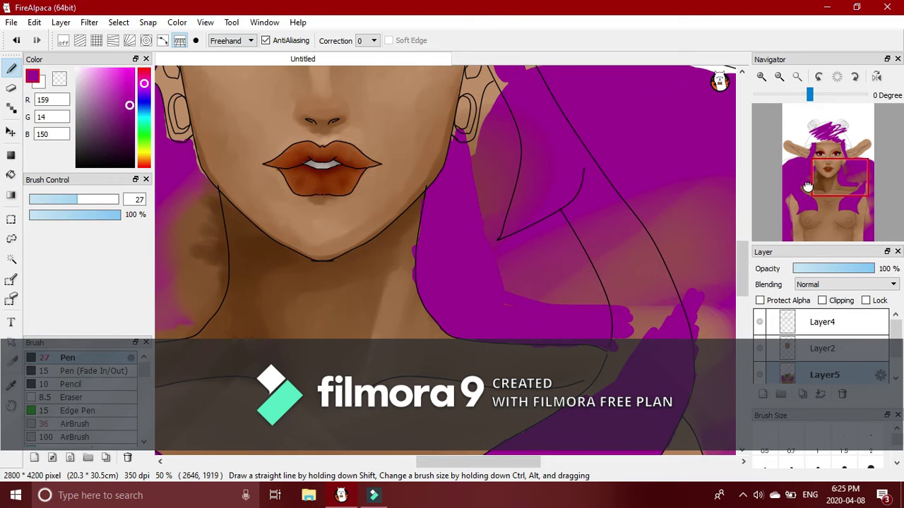
Cover the skin colour outside the left side of the neck and above the left shoulder with purple.
{"action": "left_click", "coordinate": [807, 186]}
{"action": "left_click_drag", "start_coordinate": [555, 127], "coordinate": [573, 166]}
{"action": "mouse_move", "coordinate": [577, 215]}
{"action": "left_mouse_down"}
{"action": "mouse_move", "coordinate": [518, 267]}
{"action": "mouse_move", "coordinate": [416, 263]}
{"action": "mouse_move", "coordinate": [497, 253]}
{"action": "mouse_move", "coordinate": [557, 226]}
{"action": "mouse_move", "coordinate": [540, 245]}
{"action": "mouse_move", "coordinate": [552, 248]}
{"action": "mouse_move", "coordinate": [527, 204]}
{"action": "mouse_move", "coordinate": [470, 248]}
{"action": "mouse_move", "coordinate": [539, 175]}
{"action": "mouse_move", "coordinate": [476, 187]}
{"action": "left_mouse_up"}
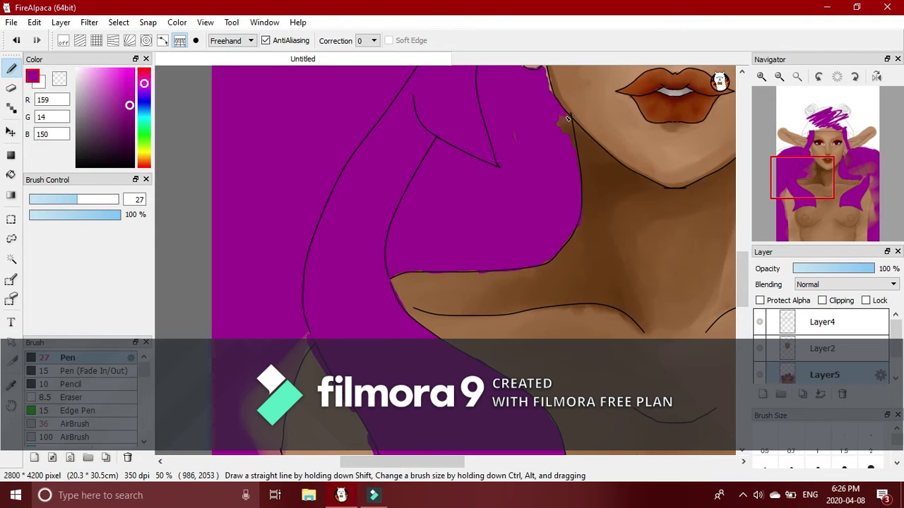
Hide Layer1 with the purple background and the ear colour.
{"action": "mouse_move", "coordinate": [806, 185]}
{"action": "left_mouse_down"}
{"action": "mouse_move", "coordinate": [807, 132]}
{"action": "mouse_move", "coordinate": [867, 220]}
{"action": "mouse_move", "coordinate": [801, 188]}
{"action": "mouse_move", "coordinate": [824, 185]}
{"action": "mouse_move", "coordinate": [797, 185]}
{"action": "mouse_move", "coordinate": [847, 166]}
{"action": "mouse_move", "coordinate": [822, 175]}
{"action": "left_mouse_up"}
{"action": "left_click", "coordinate": [778, 76]}
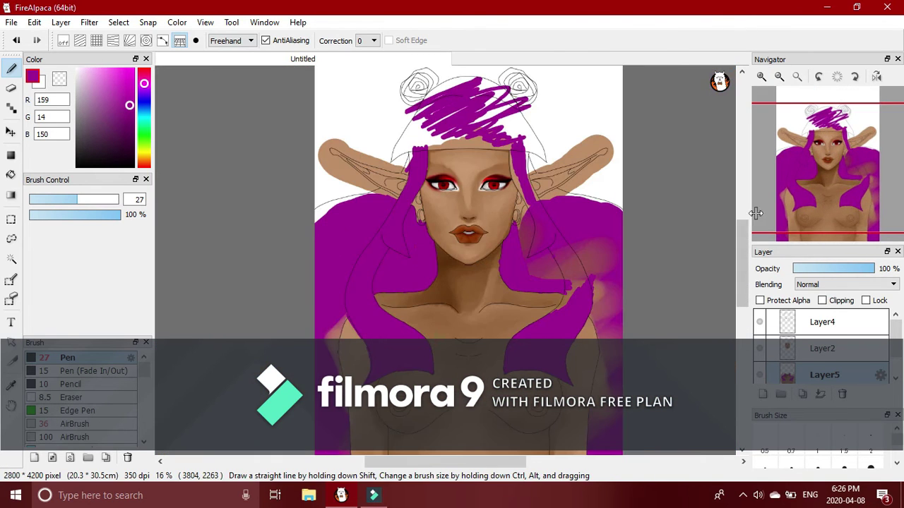
{"action": "left_click", "coordinate": [758, 375]}
{"action": "scroll", "coordinate": [758, 377], "scroll_direction": "down", "scroll_amount": 1}
{"action": "left_click", "coordinate": [757, 378]}
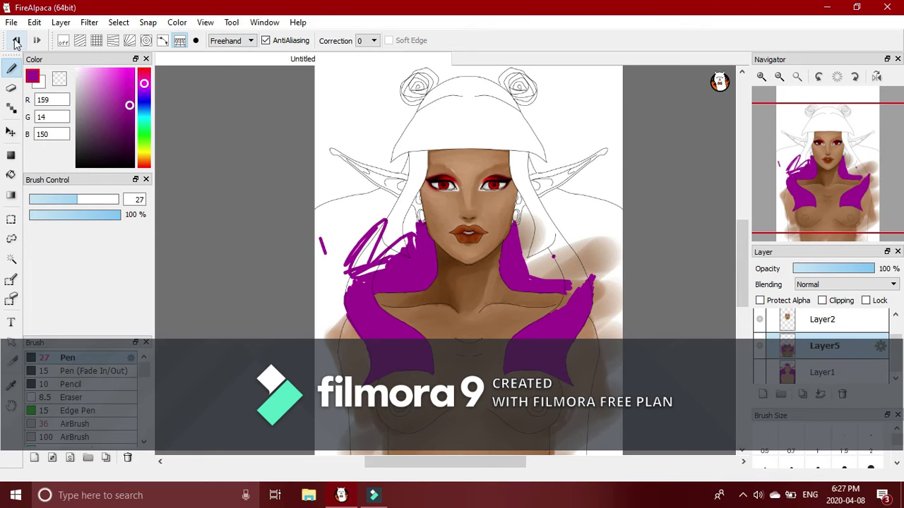
Undo all the purple Pen strokes on Layer5 around the neck and chest.
{"action": "left_click", "coordinate": [16, 40]}
{"action": "left_click", "coordinate": [16, 40]}
{"action": "left_click", "coordinate": [17, 40]}
Hide the face layer and erase the skin colour outside the neck, right shoulder and right arm on Layer5.
{"action": "key", "text": "e"}
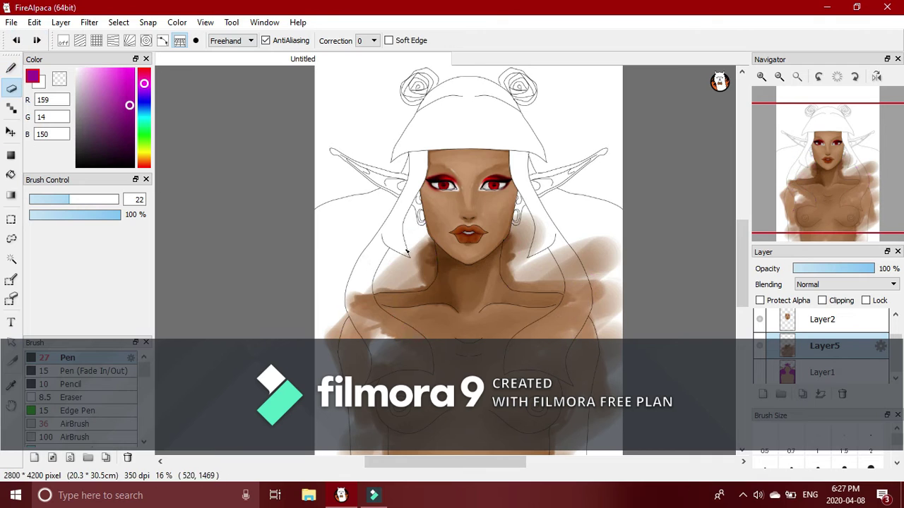
{"action": "left_click_drag", "start_coordinate": [421, 244], "coordinate": [380, 283]}
{"action": "left_click", "coordinate": [760, 320]}
{"action": "mouse_move", "coordinate": [547, 203]}
{"action": "left_mouse_down"}
{"action": "mouse_move", "coordinate": [590, 233]}
{"action": "mouse_move", "coordinate": [606, 361]}
{"action": "mouse_move", "coordinate": [598, 311]}
{"action": "mouse_move", "coordinate": [591, 436]}
{"action": "left_mouse_up"}
{"action": "mouse_move", "coordinate": [777, 162]}
{"action": "left_mouse_down"}
{"action": "mouse_move", "coordinate": [802, 165]}
{"action": "mouse_move", "coordinate": [795, 182]}
{"action": "left_mouse_up"}
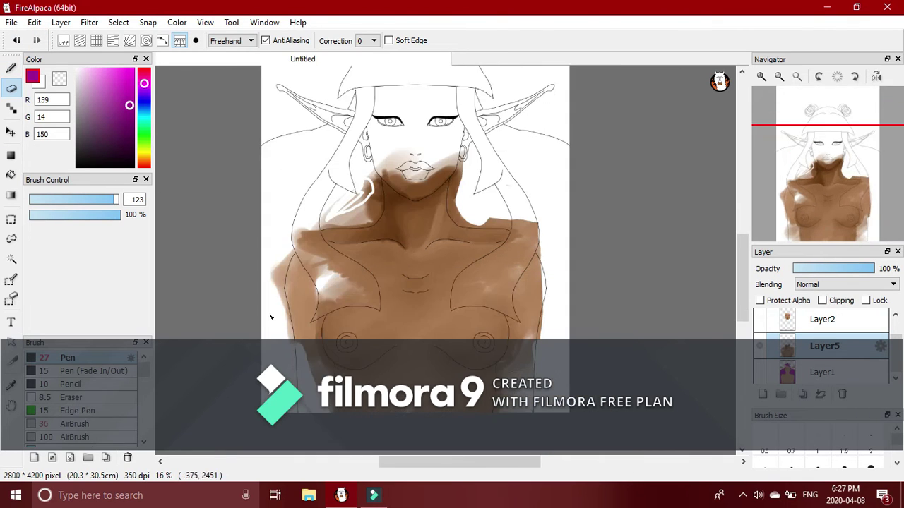
Erase the skin colour outside the left arm and undo the last eraser stroke beside the neck.
{"action": "left_click_drag", "start_coordinate": [284, 328], "coordinate": [293, 265]}
{"action": "mouse_move", "coordinate": [331, 217]}
{"action": "left_mouse_down"}
{"action": "mouse_move", "coordinate": [367, 206]}
{"action": "mouse_move", "coordinate": [372, 172]}
{"action": "mouse_move", "coordinate": [447, 171]}
{"action": "left_mouse_up"}
{"action": "key", "text": "ctrl+z"}
Erase the neck colour that overlaps the lower face above the jawline on Layer5.
{"action": "left_click", "coordinate": [762, 77]}
{"action": "left_click", "coordinate": [762, 77]}
{"action": "left_click_drag", "start_coordinate": [827, 154], "coordinate": [822, 133]}
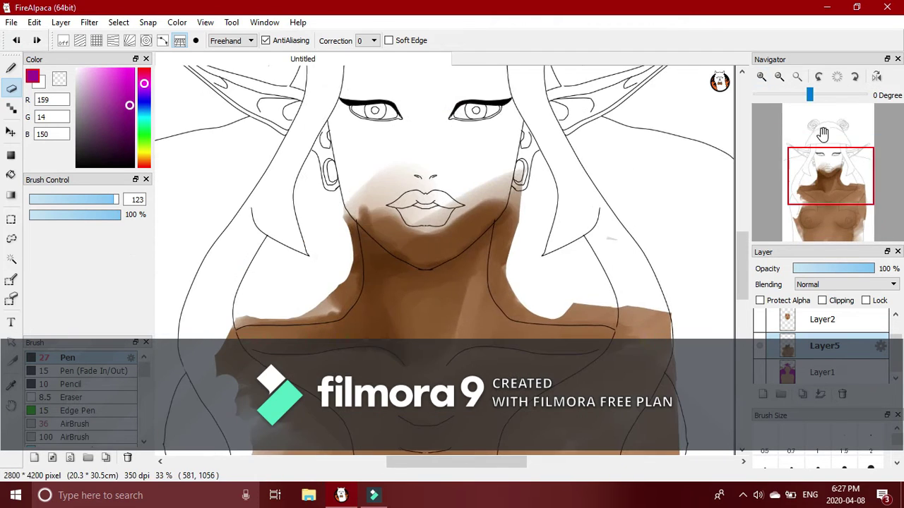
{"action": "left_click_drag", "start_coordinate": [83, 200], "coordinate": [116, 201]}
{"action": "mouse_move", "coordinate": [459, 216]}
{"action": "left_mouse_down"}
{"action": "mouse_move", "coordinate": [422, 206]}
{"action": "mouse_move", "coordinate": [426, 252]}
{"action": "mouse_move", "coordinate": [512, 198]}
{"action": "mouse_move", "coordinate": [589, 203]}
{"action": "left_mouse_up"}
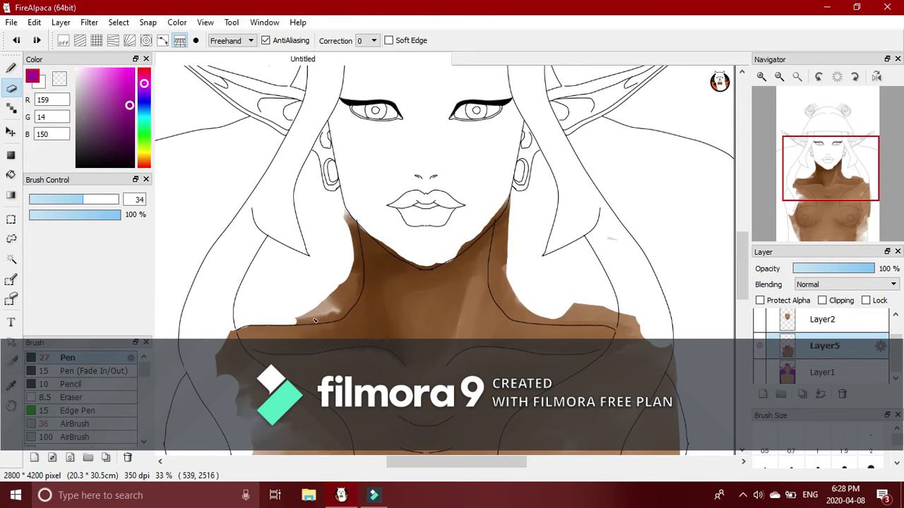
Erase the skin colour beside the left side of the neck and above the left shoulder line, with the Eraser at size 17.
{"action": "left_click_drag", "start_coordinate": [351, 300], "coordinate": [336, 296]}
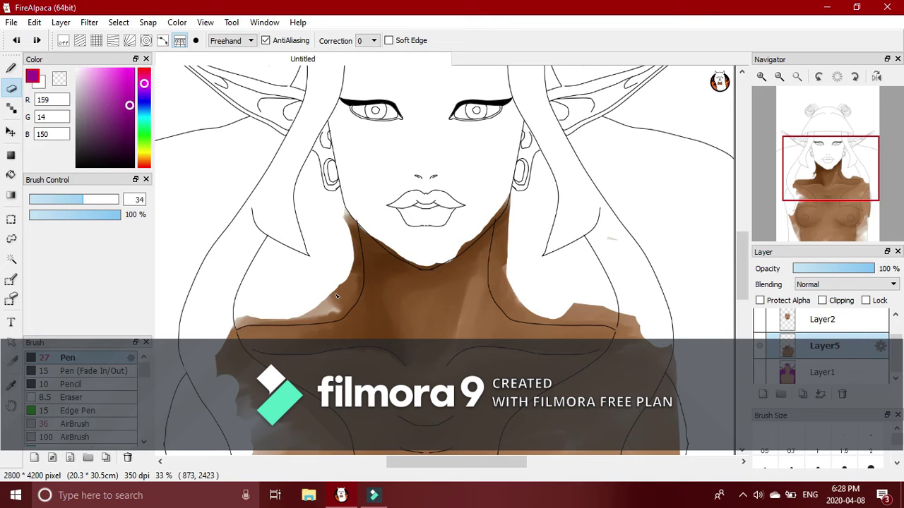
{"action": "key", "text": "ctrl+plus"}
{"action": "mouse_move", "coordinate": [532, 304]}
{"action": "left_mouse_down"}
{"action": "mouse_move", "coordinate": [545, 229]}
{"action": "mouse_move", "coordinate": [650, 215]}
{"action": "left_mouse_up"}
{"action": "key", "text": "bracketleft"}
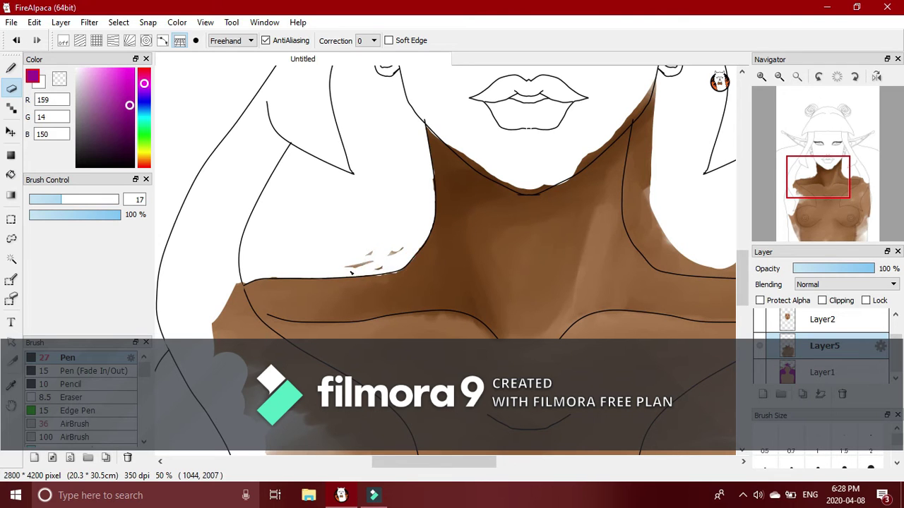
Erase the skin colour outside the right side of the neck and above the right shoulder line, undoing one faulty stroke.
{"action": "left_click_drag", "start_coordinate": [648, 169], "coordinate": [643, 99]}
{"action": "left_click_drag", "start_coordinate": [633, 141], "coordinate": [694, 258]}
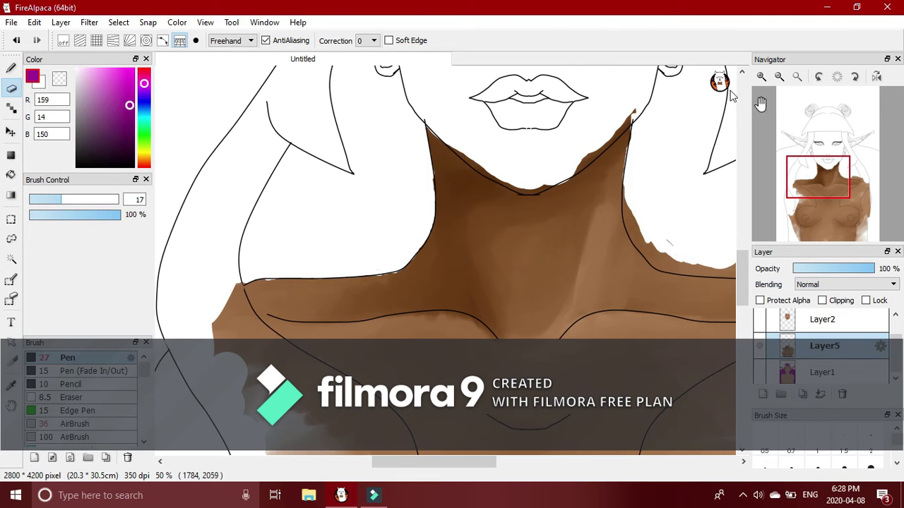
{"action": "left_click_drag", "start_coordinate": [721, 89], "coordinate": [461, 83]}
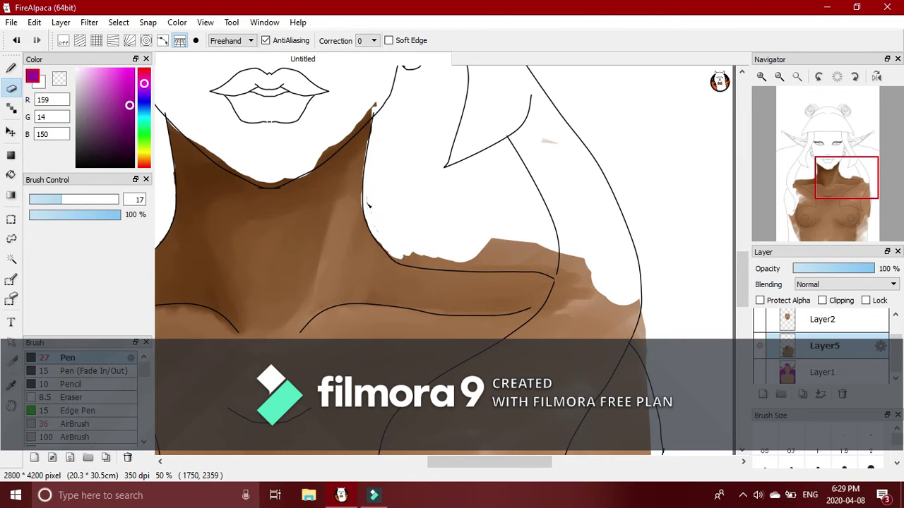
{"action": "left_click", "coordinate": [15, 40]}
{"action": "mouse_move", "coordinate": [485, 266]}
{"action": "left_mouse_down"}
{"action": "mouse_move", "coordinate": [391, 221]}
{"action": "mouse_move", "coordinate": [475, 267]}
{"action": "left_mouse_up"}
{"action": "left_click_drag", "start_coordinate": [563, 273], "coordinate": [496, 261]}
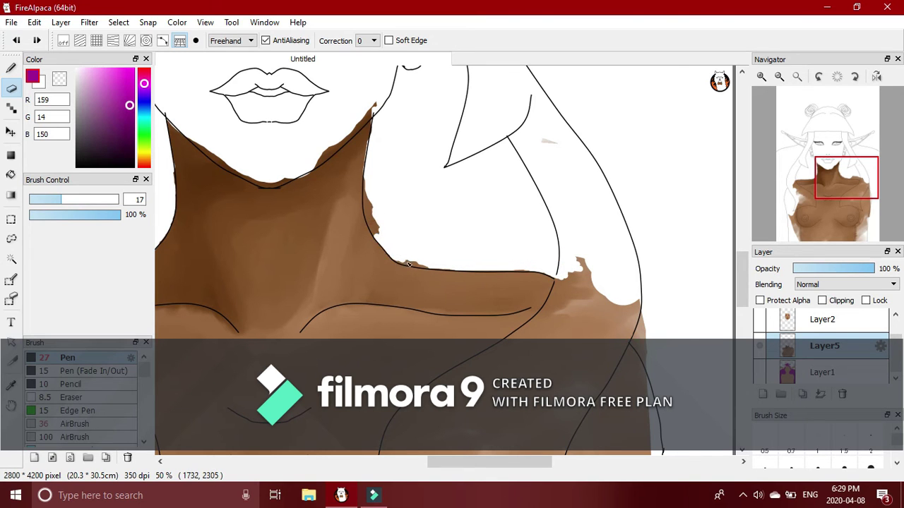
Make Layer2 with the painted face visible again.
{"action": "left_click_drag", "start_coordinate": [852, 198], "coordinate": [853, 214]}
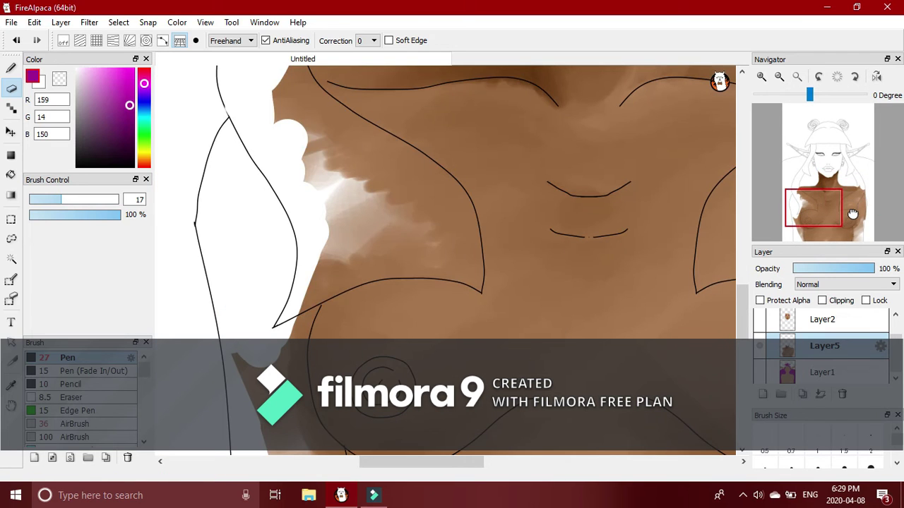
{"action": "left_click", "coordinate": [779, 77]}
{"action": "left_click", "coordinate": [779, 76]}
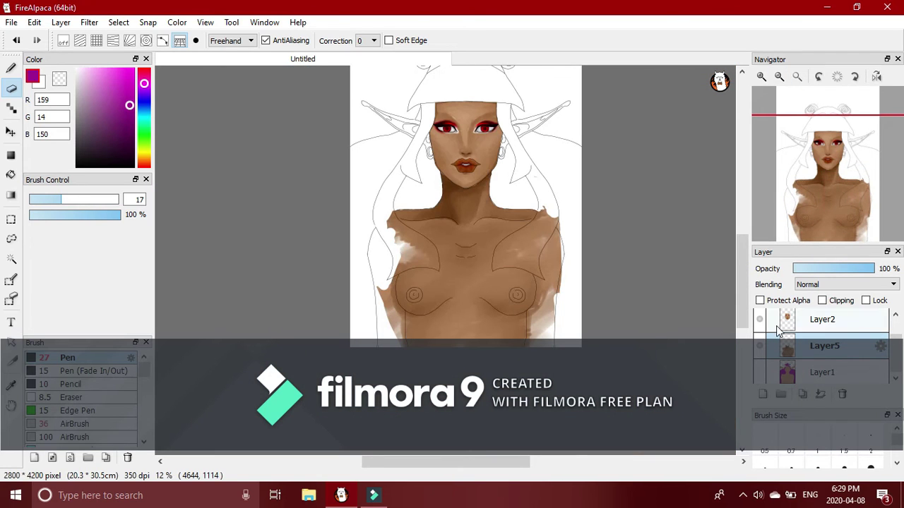
{"action": "left_click", "coordinate": [374, 495]}
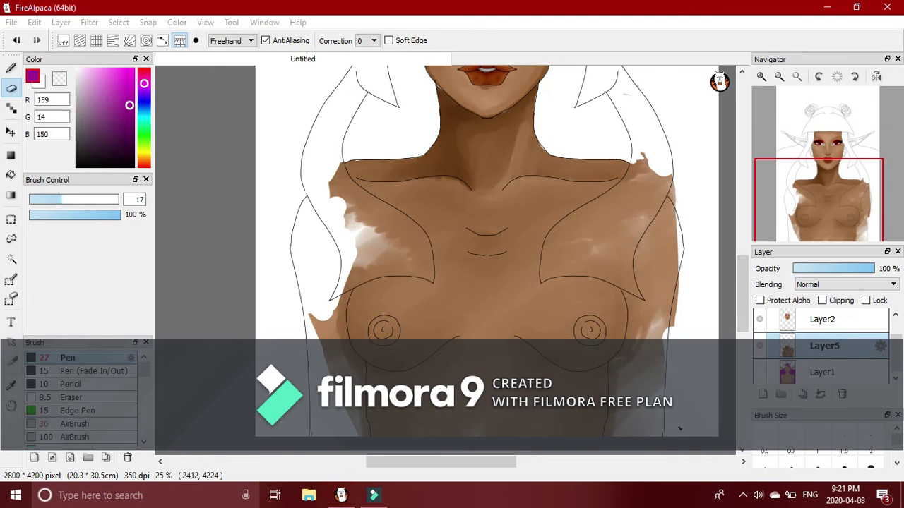
Merge the face layer, Layer2, down into Layer5.
{"action": "left_click", "coordinate": [760, 371]}
{"action": "left_click", "coordinate": [760, 371]}
{"action": "left_click", "coordinate": [822, 320]}
{"action": "left_click", "coordinate": [819, 393]}
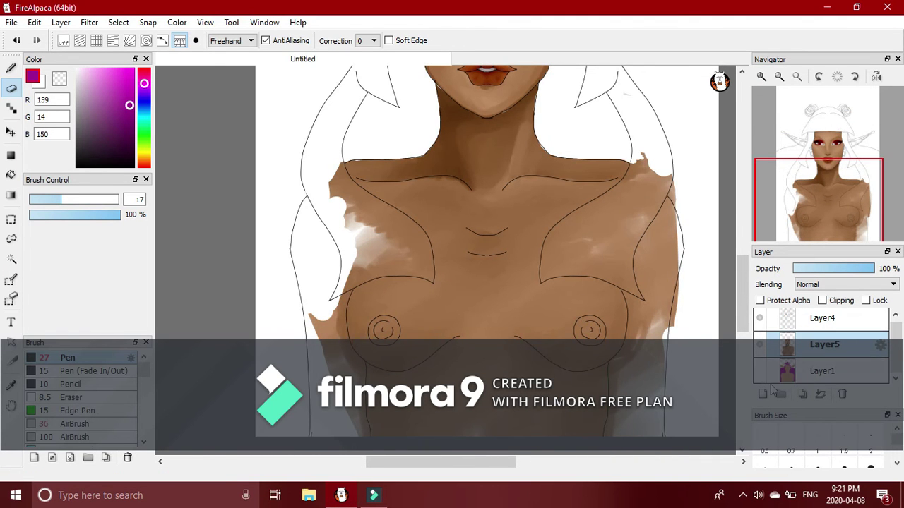
Add a new layer directly above Layer1 and make the purple Layer1 visible.
{"action": "left_click", "coordinate": [822, 372]}
{"action": "left_click", "coordinate": [763, 394]}
{"action": "left_click_drag", "start_coordinate": [896, 350], "coordinate": [896, 369]}
{"action": "left_click", "coordinate": [759, 371]}
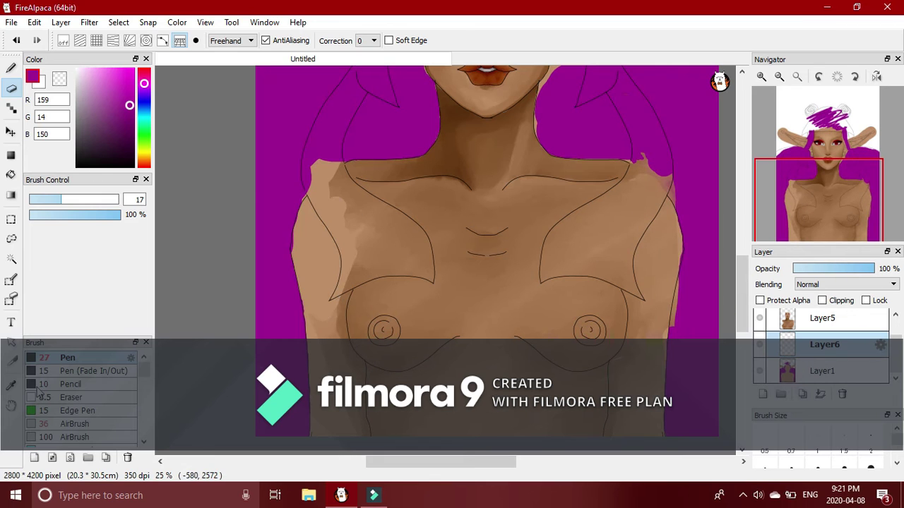
Sample the light skin tone (190, 142, 101) for the Watercolor brush, set Complement to 70, and place Layer6 above Layer5.
{"action": "left_click", "coordinate": [12, 387]}
{"action": "left_click", "coordinate": [315, 244]}
{"action": "left_click", "coordinate": [120, 444]}
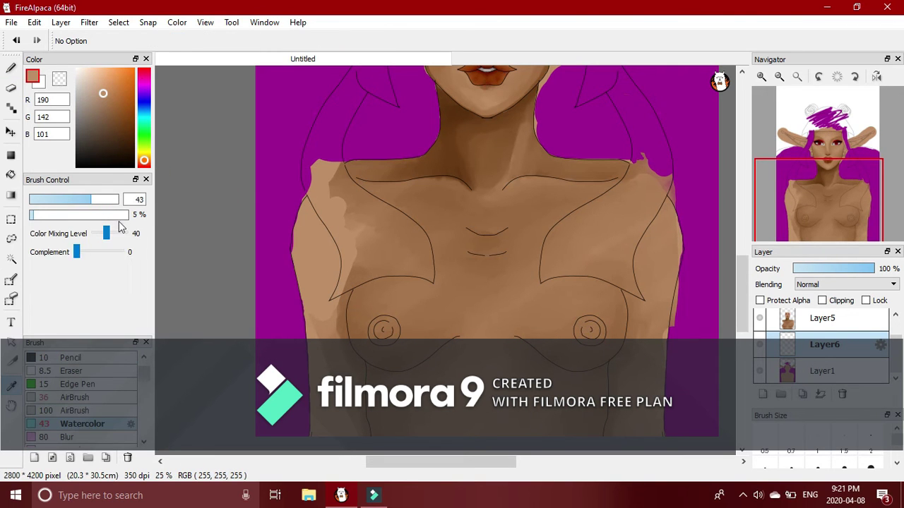
{"action": "left_click_drag", "start_coordinate": [94, 252], "coordinate": [108, 252]}
{"action": "mouse_move", "coordinate": [440, 277]}
{"action": "left_mouse_down"}
{"action": "mouse_move", "coordinate": [550, 320]}
{"action": "mouse_move", "coordinate": [392, 216]}
{"action": "left_mouse_up"}
{"action": "left_click", "coordinate": [16, 40]}
{"action": "left_click_drag", "start_coordinate": [825, 345], "coordinate": [817, 315]}
Paint the light skin tone over the chest and both arms on Layer6 with Watercolor at size 100.
{"action": "mouse_move", "coordinate": [401, 300]}
{"action": "left_mouse_down"}
{"action": "mouse_move", "coordinate": [315, 232]}
{"action": "mouse_move", "coordinate": [347, 293]}
{"action": "left_mouse_up"}
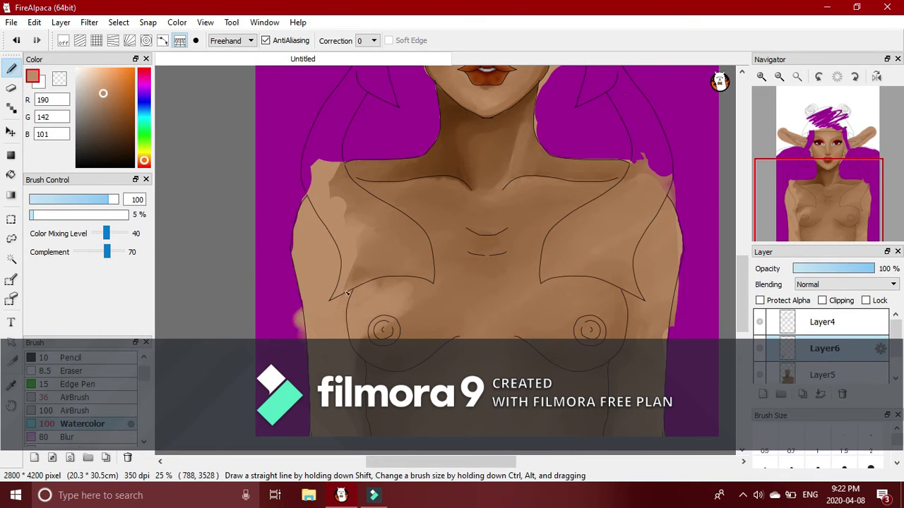
{"action": "left_click_drag", "start_coordinate": [305, 160], "coordinate": [297, 356]}
{"action": "mouse_move", "coordinate": [661, 332]}
{"action": "left_mouse_down"}
{"action": "mouse_move", "coordinate": [679, 190]}
{"action": "mouse_move", "coordinate": [676, 431]}
{"action": "left_mouse_up"}
Sample a darker brown (135, 87, 45) from the neck and shade the outer edges of both arms.
{"action": "left_click", "coordinate": [11, 361]}
{"action": "left_click", "coordinate": [11, 386]}
{"action": "left_click", "coordinate": [451, 156]}
{"action": "key", "text": "b"}
{"action": "left_click_drag", "start_coordinate": [304, 201], "coordinate": [311, 432]}
{"action": "mouse_move", "coordinate": [653, 182]}
{"action": "left_mouse_down"}
{"action": "mouse_move", "coordinate": [671, 331]}
{"action": "mouse_move", "coordinate": [660, 434]}
{"action": "left_mouse_up"}
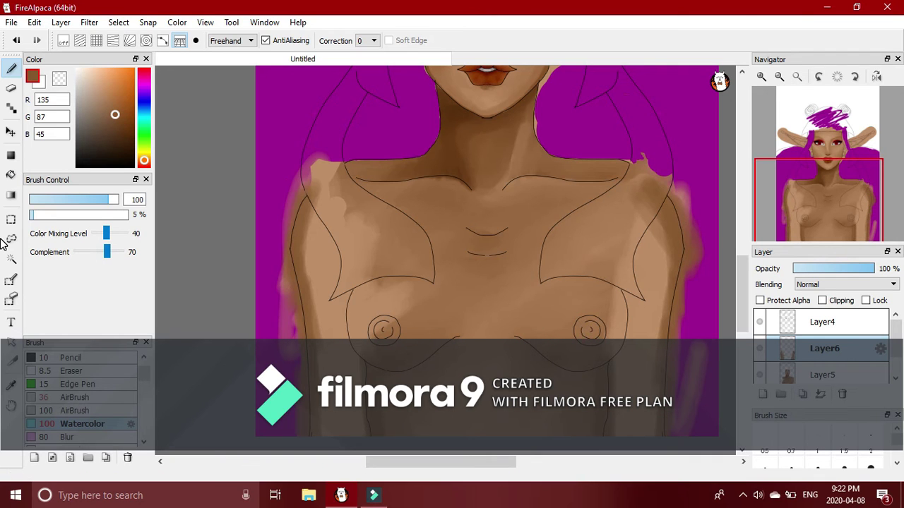
Set the Watercolor Complement to 0 and blend the shading on both shoulders and upper arms.
{"action": "left_click_drag", "start_coordinate": [107, 252], "coordinate": [75, 252]}
{"action": "mouse_move", "coordinate": [312, 214]}
{"action": "left_mouse_down"}
{"action": "mouse_move", "coordinate": [307, 252]}
{"action": "mouse_move", "coordinate": [322, 366]}
{"action": "mouse_move", "coordinate": [328, 214]}
{"action": "left_mouse_up"}
{"action": "mouse_move", "coordinate": [624, 194]}
{"action": "left_mouse_down"}
{"action": "mouse_move", "coordinate": [662, 284]}
{"action": "mouse_move", "coordinate": [652, 314]}
{"action": "left_mouse_up"}
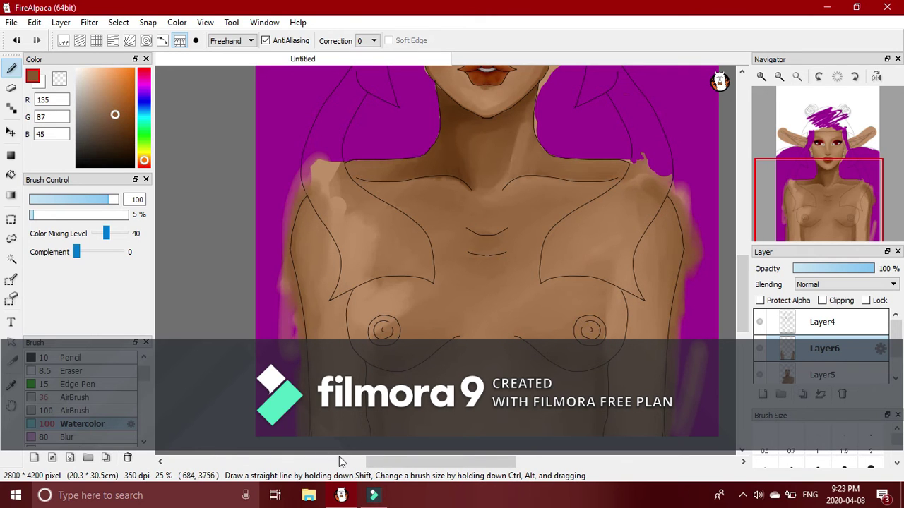
Erase the light Watercolor paint from the breasts on Layer6, with the Eraser at size 150.
{"action": "key", "text": "e"}
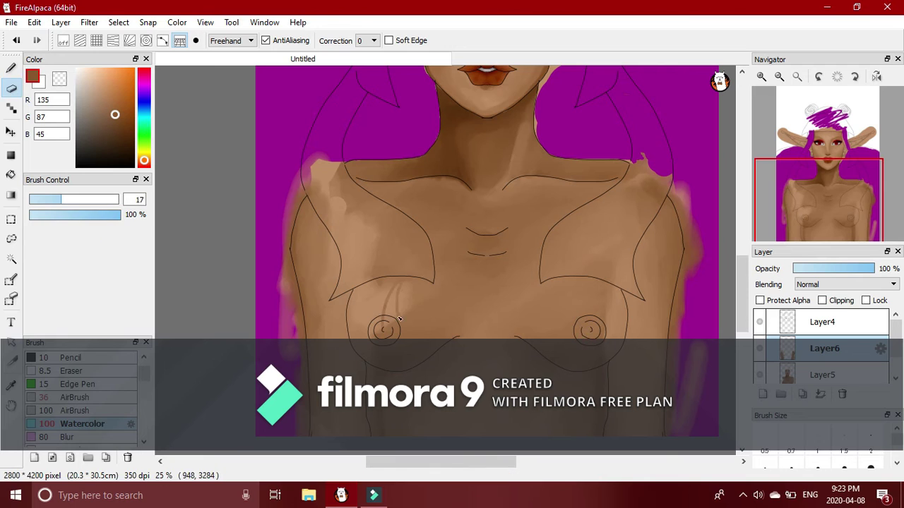
{"action": "left_click_drag", "start_coordinate": [387, 322], "coordinate": [367, 301]}
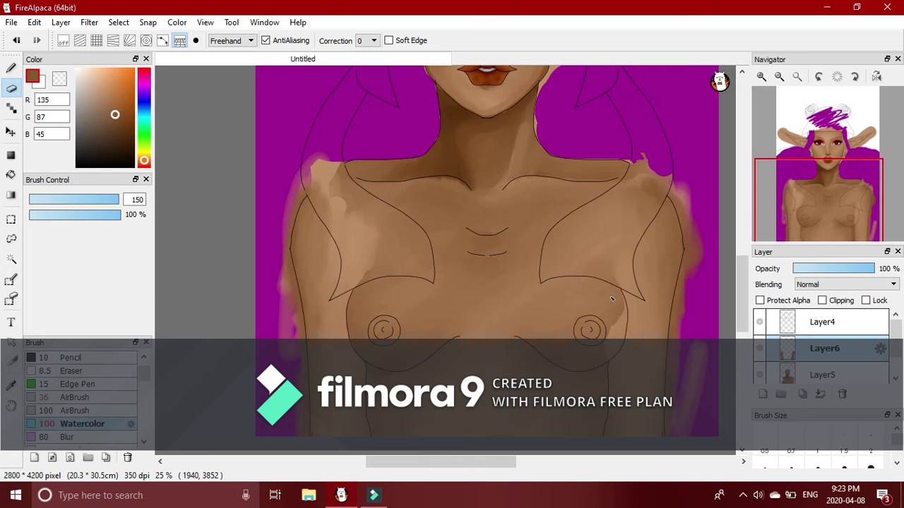
Erase the skin paint that spills outside the outlines of both arms and shoulders on Layer6.
{"action": "mouse_move", "coordinate": [279, 275]}
{"action": "left_mouse_down"}
{"action": "mouse_move", "coordinate": [289, 346]}
{"action": "mouse_move", "coordinate": [295, 330]}
{"action": "left_mouse_up"}
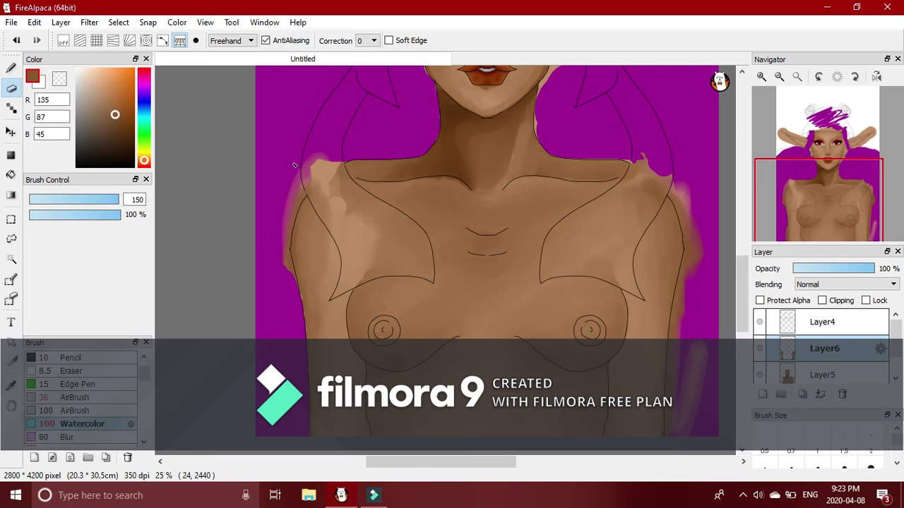
{"action": "left_click_drag", "start_coordinate": [310, 164], "coordinate": [272, 225]}
{"action": "left_click_drag", "start_coordinate": [700, 349], "coordinate": [679, 429]}
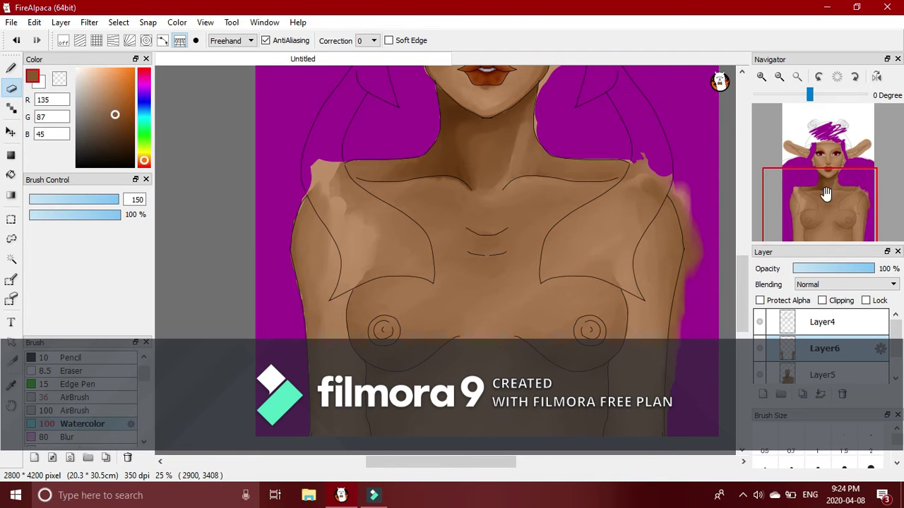
{"action": "left_click_drag", "start_coordinate": [825, 195], "coordinate": [850, 215]}
{"action": "left_click_drag", "start_coordinate": [565, 205], "coordinate": [558, 274]}
{"action": "scroll", "coordinate": [583, 286], "scroll_direction": "up", "scroll_amount": 3}
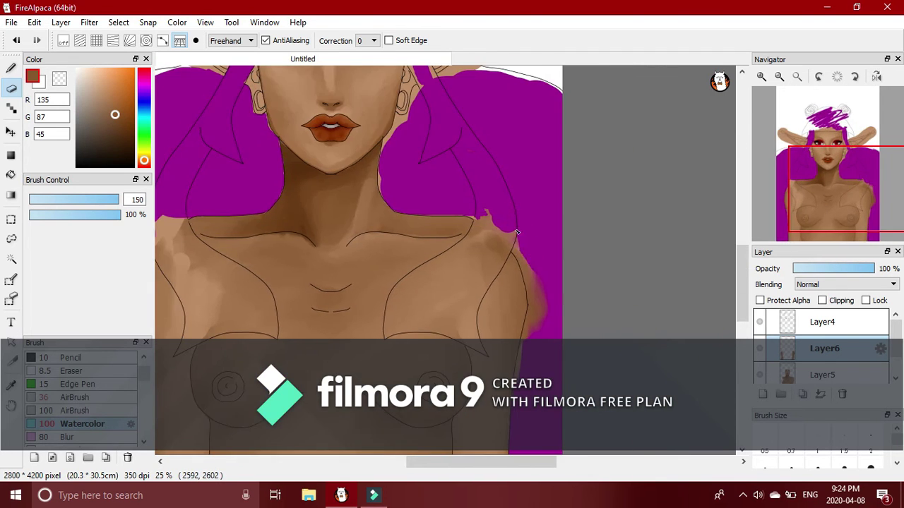
{"action": "left_click_drag", "start_coordinate": [526, 254], "coordinate": [536, 265]}
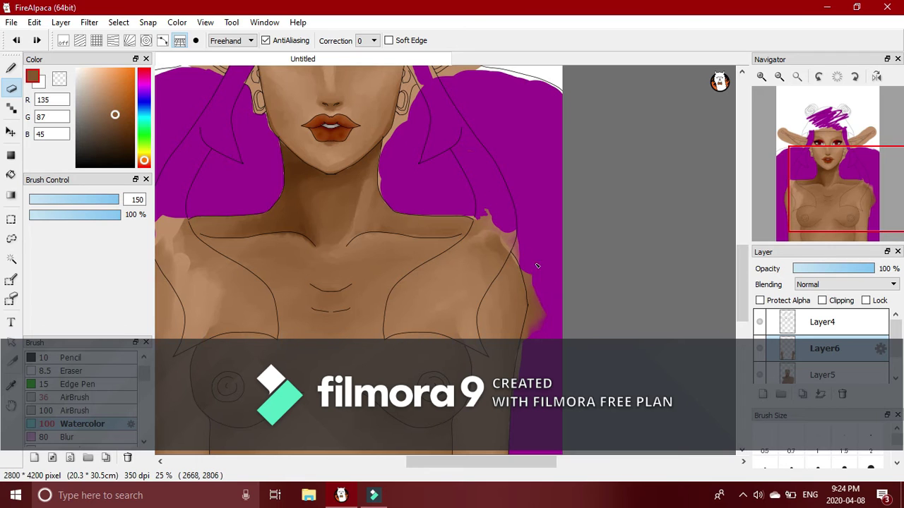
Add a fresh layer above Layer5 and set the Pen to the sampled background purple (159, 14, 150) at size 117.
{"action": "left_click", "coordinate": [779, 77]}
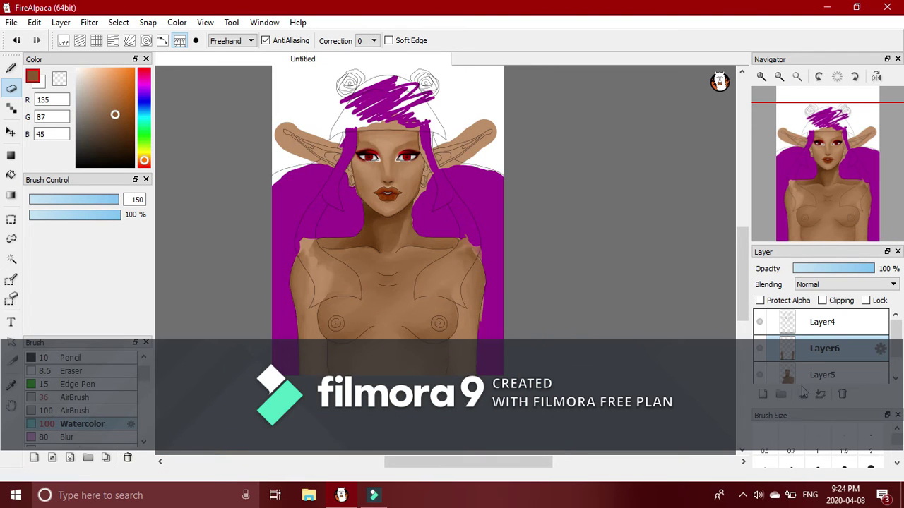
{"action": "left_click", "coordinate": [11, 385]}
{"action": "left_click", "coordinate": [284, 325]}
{"action": "left_click", "coordinate": [762, 394]}
{"action": "left_click", "coordinate": [83, 423]}
{"action": "scroll", "coordinate": [134, 360], "scroll_direction": "up", "scroll_amount": 2}
{"action": "left_click", "coordinate": [88, 371]}
{"action": "left_click", "coordinate": [77, 358]}
{"action": "left_click", "coordinate": [112, 199]}
Paint purple over the hair on top of the head, beside the face and over both sides of the chest.
{"action": "mouse_move", "coordinate": [312, 226]}
{"action": "left_mouse_down"}
{"action": "mouse_move", "coordinate": [306, 310]}
{"action": "mouse_move", "coordinate": [356, 305]}
{"action": "left_mouse_up"}
{"action": "mouse_move", "coordinate": [405, 259]}
{"action": "left_mouse_down"}
{"action": "mouse_move", "coordinate": [455, 322]}
{"action": "mouse_move", "coordinate": [479, 254]}
{"action": "left_mouse_up"}
{"action": "mouse_move", "coordinate": [412, 241]}
{"action": "left_mouse_down"}
{"action": "mouse_move", "coordinate": [440, 197]}
{"action": "mouse_move", "coordinate": [502, 172]}
{"action": "left_mouse_up"}
{"action": "mouse_move", "coordinate": [313, 166]}
{"action": "left_mouse_down"}
{"action": "mouse_move", "coordinate": [271, 181]}
{"action": "mouse_move", "coordinate": [374, 81]}
{"action": "mouse_move", "coordinate": [424, 78]}
{"action": "mouse_move", "coordinate": [367, 124]}
{"action": "mouse_move", "coordinate": [438, 141]}
{"action": "left_mouse_up"}
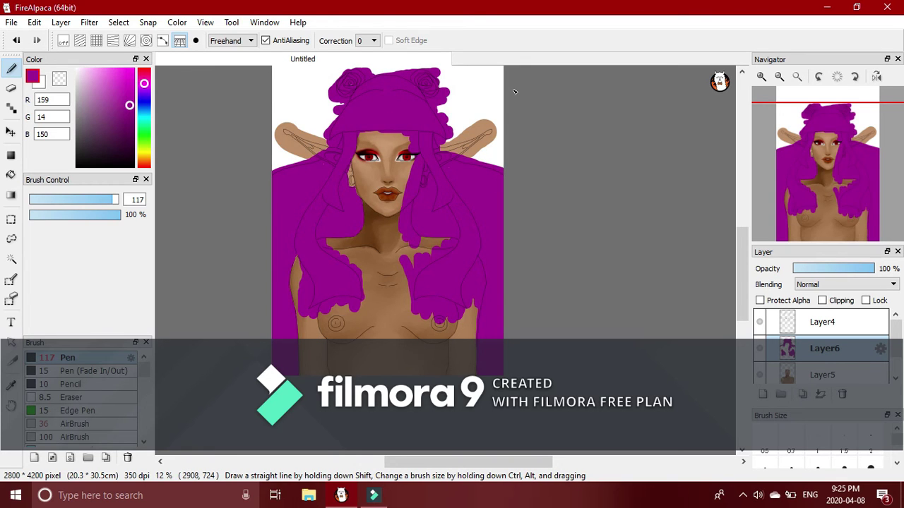
{"action": "left_click", "coordinate": [761, 76]}
{"action": "left_click", "coordinate": [761, 77]}
{"action": "left_click", "coordinate": [761, 77]}
{"action": "left_click_drag", "start_coordinate": [809, 152], "coordinate": [812, 134]}
{"action": "left_click", "coordinate": [12, 89]}
{"action": "left_click", "coordinate": [73, 200]}
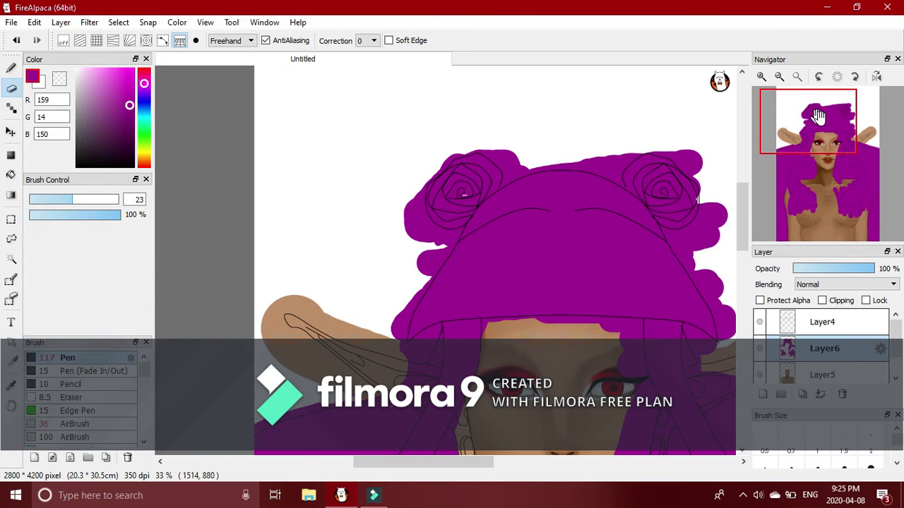
{"action": "left_click", "coordinate": [799, 141]}
{"action": "left_click", "coordinate": [17, 40]}
Hide Layer5 and Layer1 so the purple hair paint on Layer6 stands alone.
{"action": "left_click", "coordinate": [797, 77]}
{"action": "left_click_drag", "start_coordinate": [835, 172], "coordinate": [842, 188]}
{"action": "left_click_drag", "start_coordinate": [895, 338], "coordinate": [895, 359]}
{"action": "left_click", "coordinate": [760, 344]}
{"action": "left_click", "coordinate": [761, 372]}
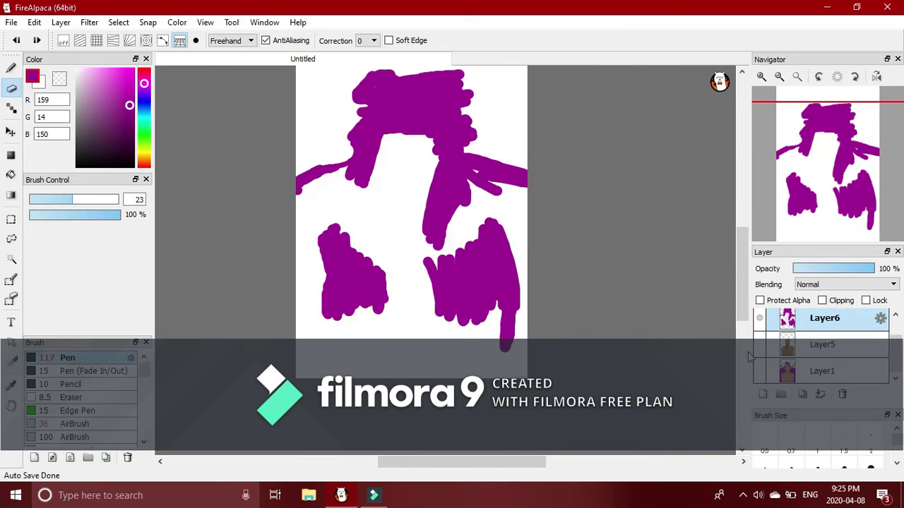
Fill the whole head and body silhouette on Layer6 with purple, using the Pen at size 407.
{"action": "left_click", "coordinate": [11, 68]}
{"action": "left_click_drag", "start_coordinate": [353, 287], "coordinate": [288, 329]}
{"action": "left_click", "coordinate": [117, 200]}
{"action": "mouse_move", "coordinate": [291, 363]}
{"action": "left_mouse_down"}
{"action": "mouse_move", "coordinate": [475, 369]}
{"action": "mouse_move", "coordinate": [304, 321]}
{"action": "mouse_move", "coordinate": [424, 258]}
{"action": "mouse_move", "coordinate": [310, 212]}
{"action": "mouse_move", "coordinate": [410, 138]}
{"action": "mouse_move", "coordinate": [433, 188]}
{"action": "mouse_move", "coordinate": [452, 157]}
{"action": "mouse_move", "coordinate": [367, 106]}
{"action": "left_mouse_up"}
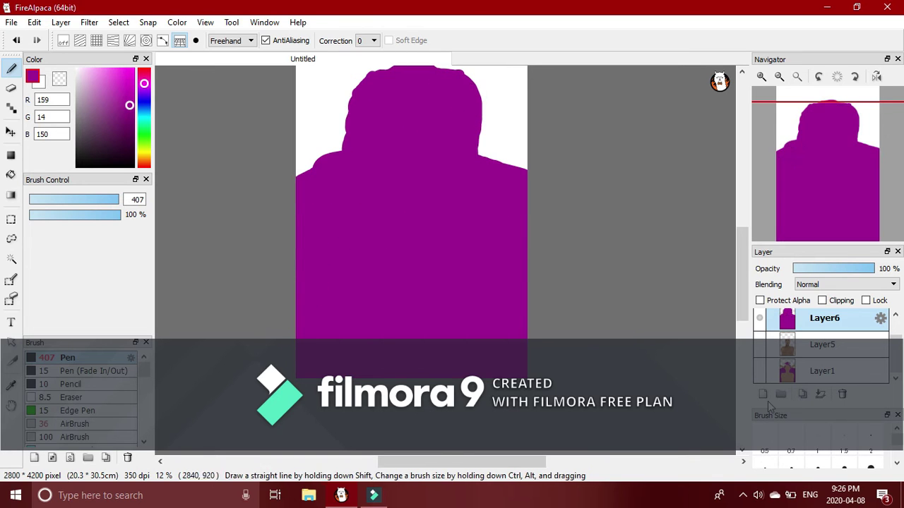
Select the purple silhouette with the Magic Wand and make the other layers visible again.
{"action": "left_click", "coordinate": [8, 260]}
{"action": "left_click", "coordinate": [322, 116]}
{"action": "left_click", "coordinate": [760, 344]}
{"action": "left_click_drag", "start_coordinate": [897, 344], "coordinate": [897, 326]}
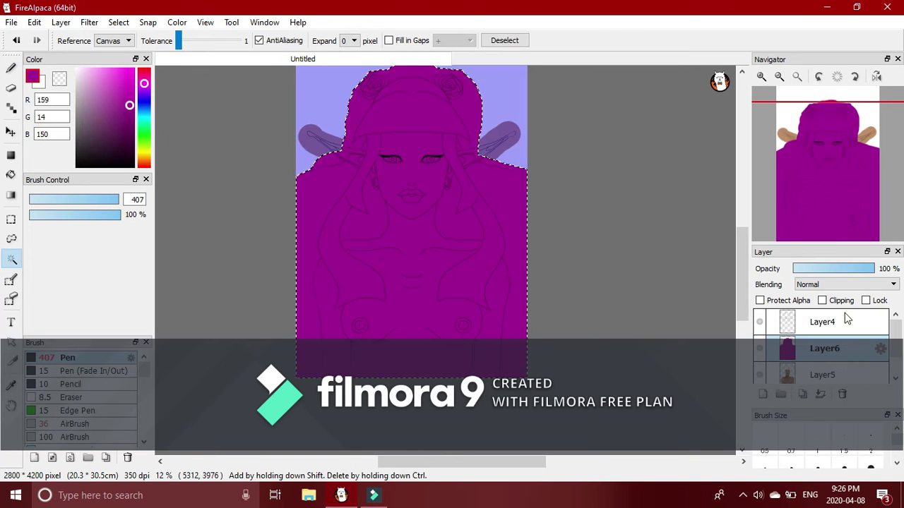
{"action": "left_click", "coordinate": [760, 323]}
Airbrush soft dark purple (117, 0, 110) shading over the hair base at size 469 and 4% opacity.
{"action": "left_click_drag", "start_coordinate": [130, 117], "coordinate": [135, 123]}
{"action": "left_click", "coordinate": [79, 424]}
{"action": "left_click_drag", "start_coordinate": [106, 200], "coordinate": [267, 199]}
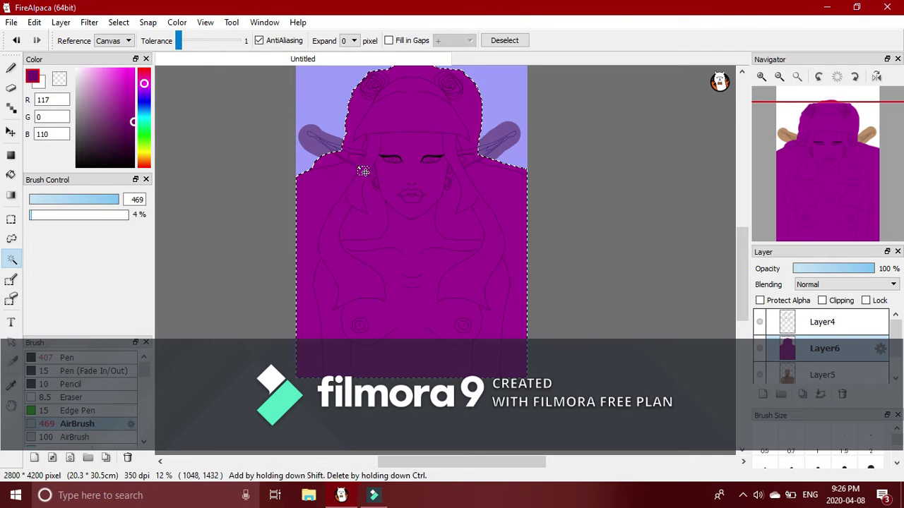
{"action": "left_click", "coordinate": [11, 68]}
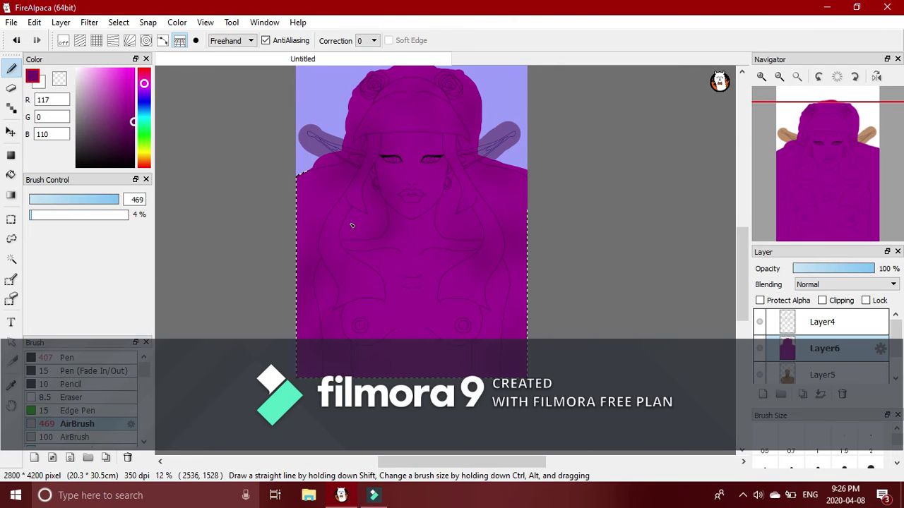
Airbrush deeper shadows in very dark purple (55, 0, 51) beside the face and neck and along the hair strands.
{"action": "left_click", "coordinate": [133, 147]}
{"action": "left_click_drag", "start_coordinate": [331, 198], "coordinate": [380, 185]}
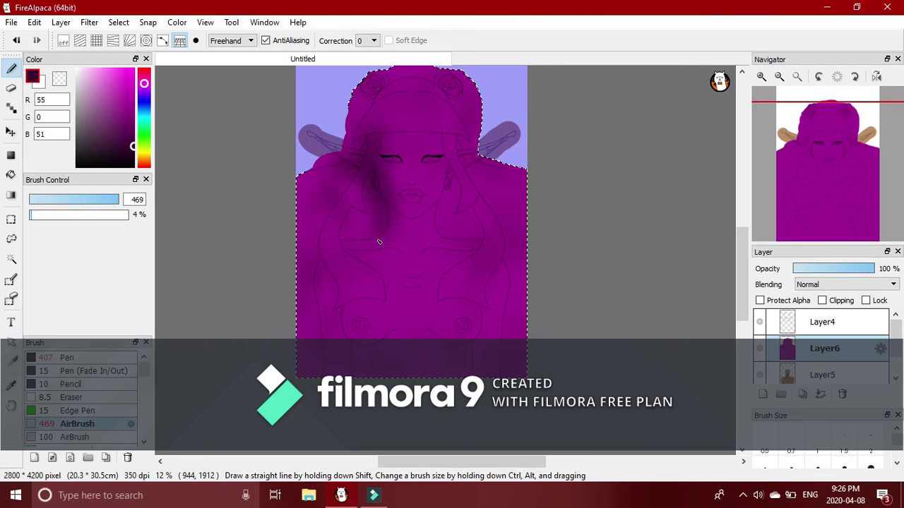
{"action": "mouse_move", "coordinate": [550, 289]}
{"action": "left_mouse_down"}
{"action": "mouse_move", "coordinate": [500, 197]}
{"action": "mouse_move", "coordinate": [445, 233]}
{"action": "mouse_move", "coordinate": [430, 203]}
{"action": "mouse_move", "coordinate": [438, 104]}
{"action": "mouse_move", "coordinate": [364, 111]}
{"action": "left_mouse_up"}
{"action": "mouse_move", "coordinate": [366, 284]}
{"action": "left_mouse_down"}
{"action": "mouse_move", "coordinate": [327, 269]}
{"action": "mouse_move", "coordinate": [484, 270]}
{"action": "left_mouse_up"}
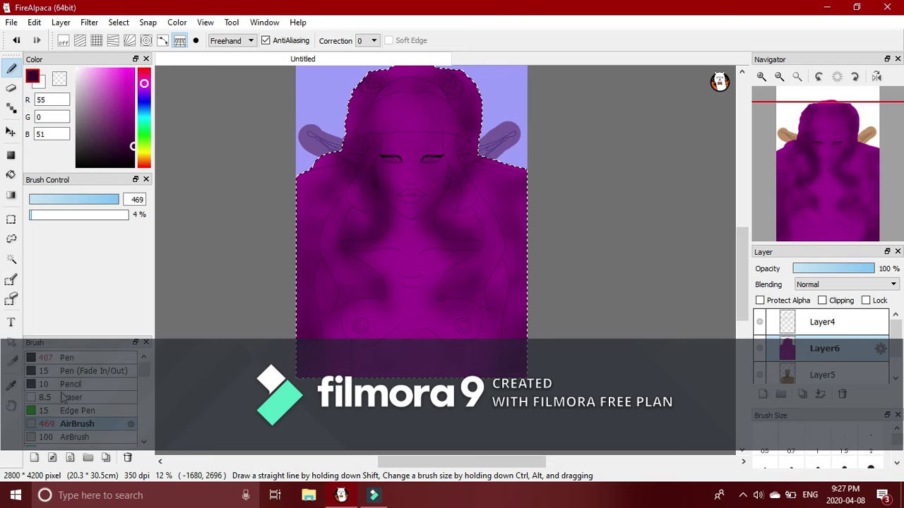
Paint fine dark strands through the bangs with the Watercolor brush at size 26 and 5% opacity.
{"action": "scroll", "coordinate": [82, 411], "scroll_direction": "down", "scroll_amount": 1}
{"action": "left_click", "coordinate": [82, 410]}
{"action": "left_click", "coordinate": [762, 76]}
{"action": "left_click_drag", "start_coordinate": [832, 150], "coordinate": [836, 125]}
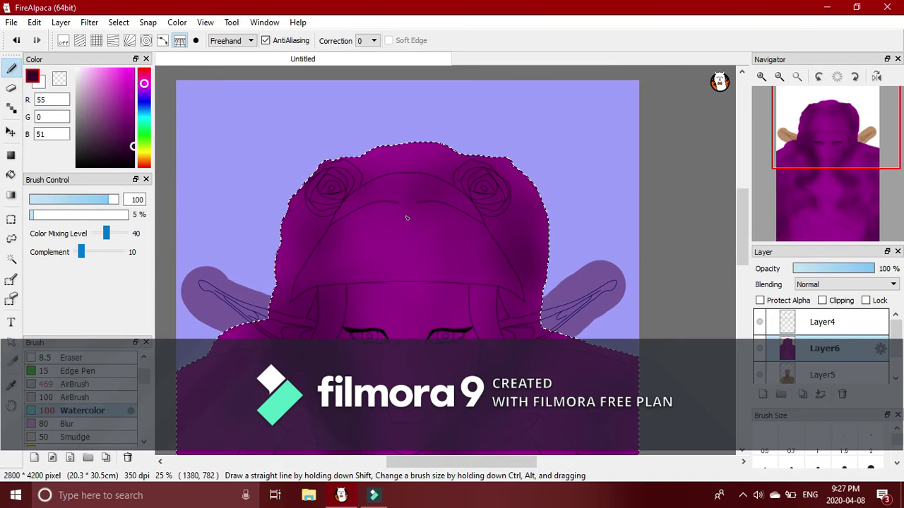
{"action": "left_click", "coordinate": [82, 252]}
{"action": "left_click", "coordinate": [75, 200]}
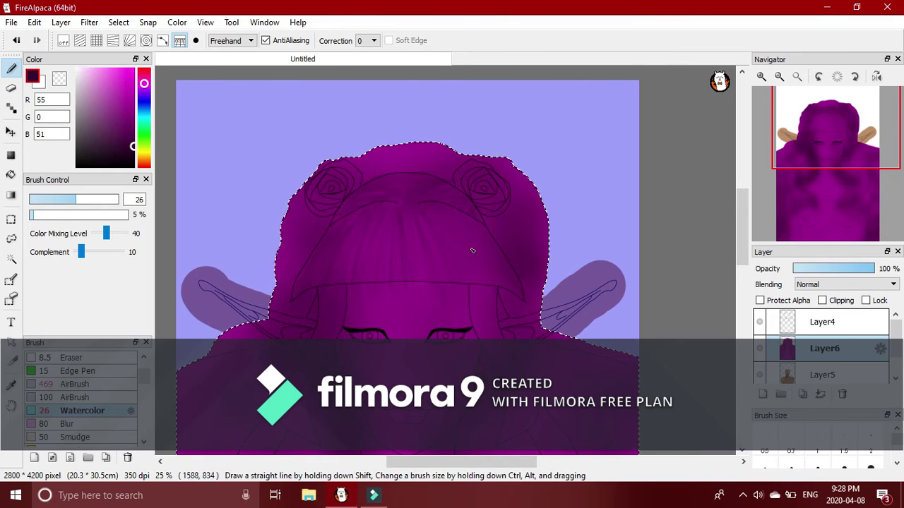
Paint dark Watercolor strands along the side locks and the long hair falling over the shoulders and chest.
{"action": "scroll", "coordinate": [424, 176], "scroll_direction": "down", "scroll_amount": 5}
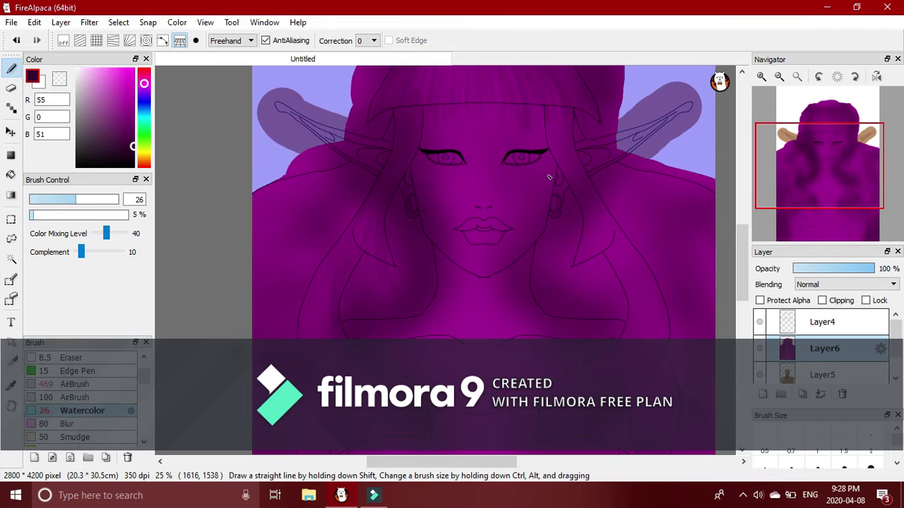
{"action": "left_click", "coordinate": [820, 207]}
{"action": "left_click_drag", "start_coordinate": [820, 207], "coordinate": [813, 204]}
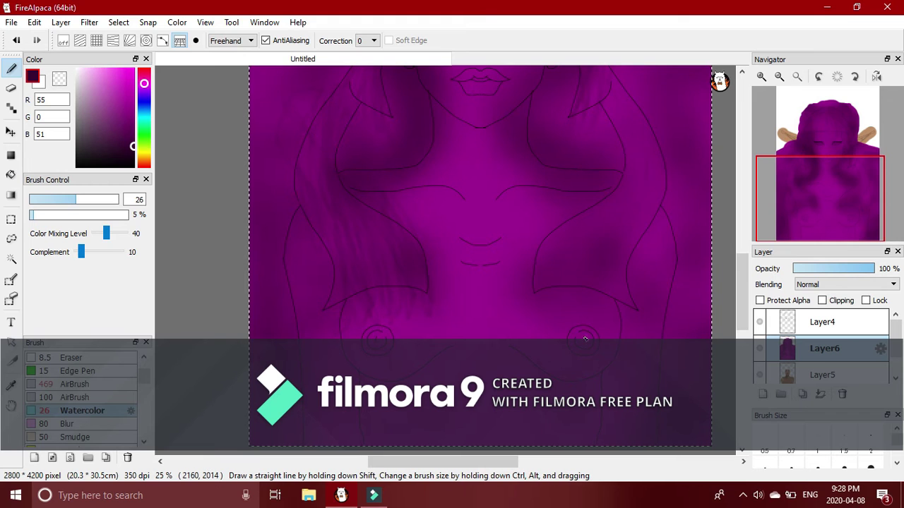
{"action": "left_click_drag", "start_coordinate": [832, 178], "coordinate": [814, 168]}
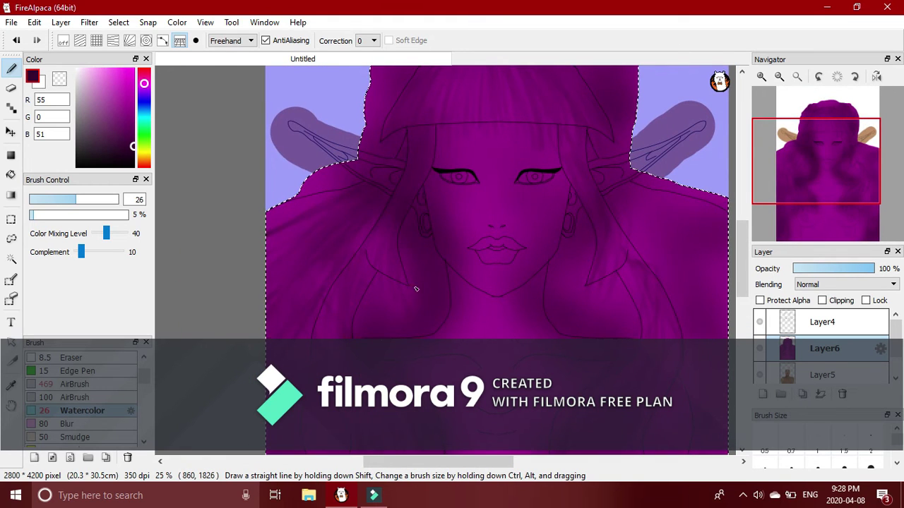
{"action": "left_click_drag", "start_coordinate": [804, 179], "coordinate": [798, 222]}
{"action": "left_click_drag", "start_coordinate": [834, 196], "coordinate": [881, 161]}
{"action": "left_click_drag", "start_coordinate": [852, 207], "coordinate": [834, 230]}
{"action": "mouse_move", "coordinate": [825, 179]}
{"action": "left_mouse_down"}
{"action": "mouse_move", "coordinate": [839, 172]}
{"action": "mouse_move", "coordinate": [835, 160]}
{"action": "mouse_move", "coordinate": [819, 179]}
{"action": "left_mouse_up"}
Raise the Watercolor brush's Complement to 50 and deepen the dark strands in the bangs, crown and long locks.
{"action": "left_click", "coordinate": [116, 252]}
{"action": "left_click", "coordinate": [116, 257]}
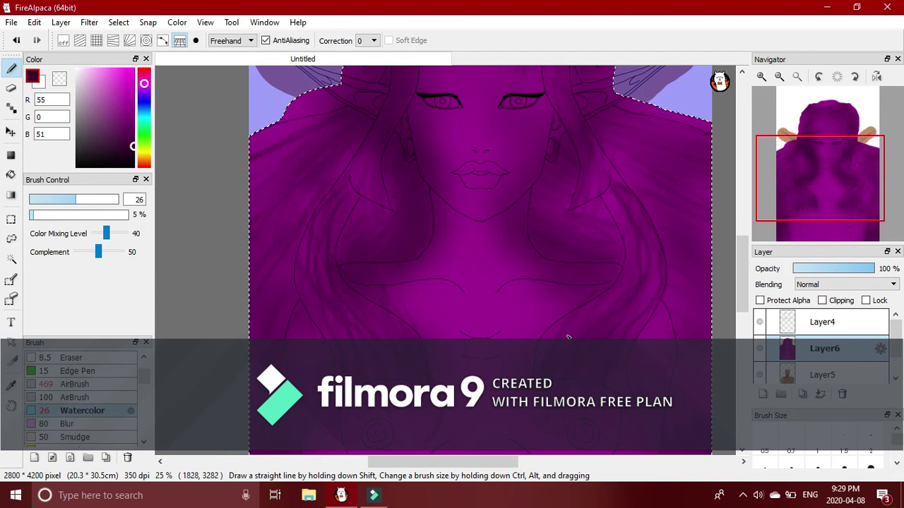
{"action": "left_click_drag", "start_coordinate": [817, 181], "coordinate": [837, 153]}
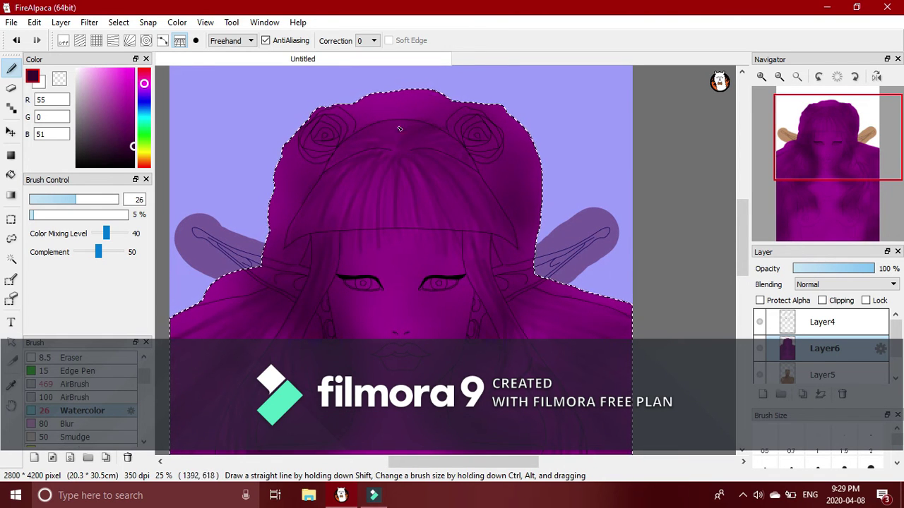
{"action": "mouse_move", "coordinate": [853, 193]}
{"action": "mouse_move", "coordinate": [853, 193]}
{"action": "left_mouse_down"}
{"action": "mouse_move", "coordinate": [844, 176]}
{"action": "mouse_move", "coordinate": [849, 207]}
{"action": "left_mouse_up"}
{"action": "left_click_drag", "start_coordinate": [768, 231], "coordinate": [768, 215]}
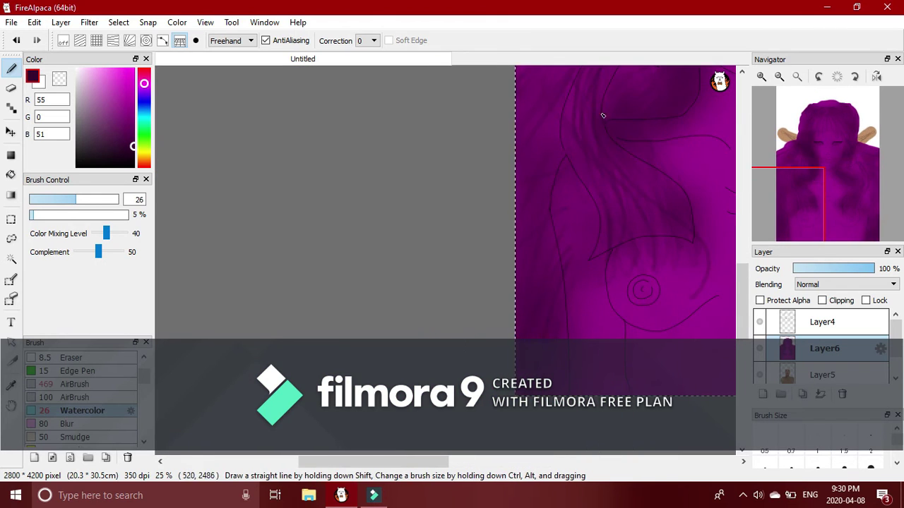
{"action": "left_click_drag", "start_coordinate": [814, 181], "coordinate": [807, 184]}
{"action": "left_click", "coordinate": [828, 154]}
{"action": "left_click_drag", "start_coordinate": [828, 155], "coordinate": [828, 158]}
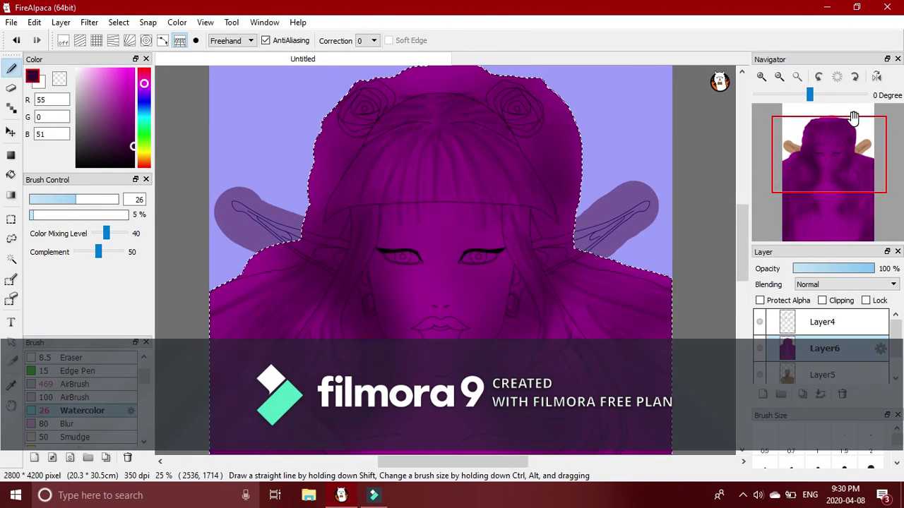
Paint bright pink (240, 80, 230) strands in the bangs with the Watercolor brush at size 18 and Complement 22.
{"action": "left_click", "coordinate": [115, 74]}
{"action": "left_click_drag", "start_coordinate": [425, 139], "coordinate": [405, 225]}
{"action": "left_click_drag", "start_coordinate": [448, 150], "coordinate": [457, 201]}
{"action": "key", "text": "ctrl+z"}
{"action": "left_click", "coordinate": [62, 200]}
{"action": "left_click", "coordinate": [16, 40]}
{"action": "left_click_drag", "start_coordinate": [417, 137], "coordinate": [412, 212]}
{"action": "left_click_drag", "start_coordinate": [99, 252], "coordinate": [82, 252]}
{"action": "left_click", "coordinate": [16, 41]}
{"action": "left_click_drag", "start_coordinate": [437, 129], "coordinate": [440, 220]}
{"action": "left_click_drag", "start_coordinate": [81, 252], "coordinate": [86, 252]}
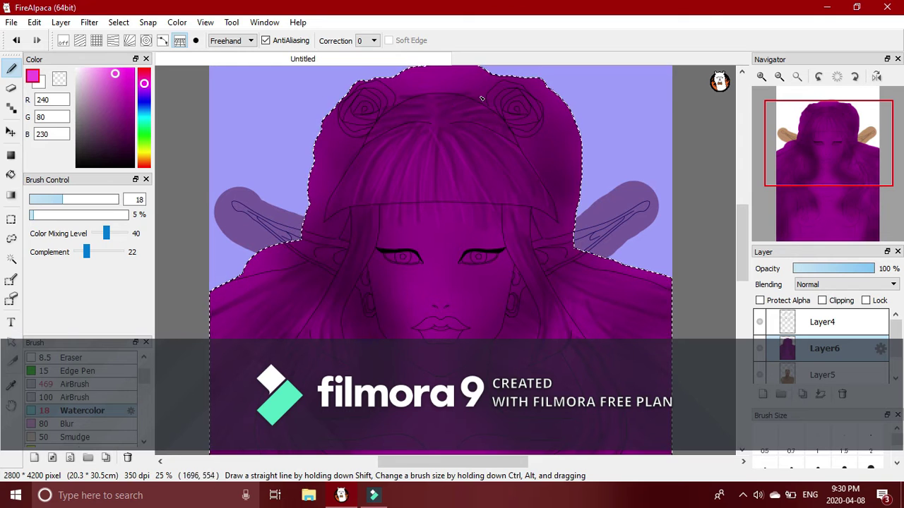
Extend the bright pink strands down the side locks and the long hair over the shoulders.
{"action": "scroll", "coordinate": [653, 209], "scroll_direction": "down", "scroll_amount": 5}
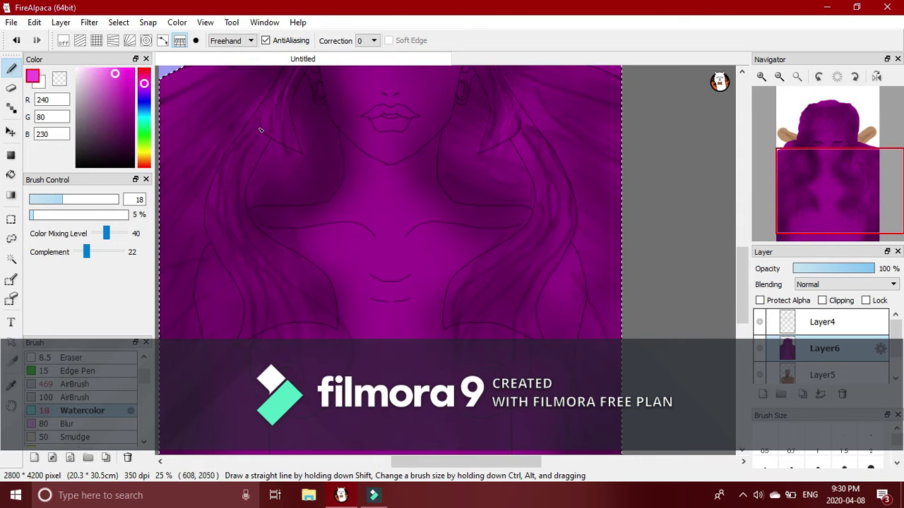
{"action": "left_click_drag", "start_coordinate": [817, 127], "coordinate": [790, 118]}
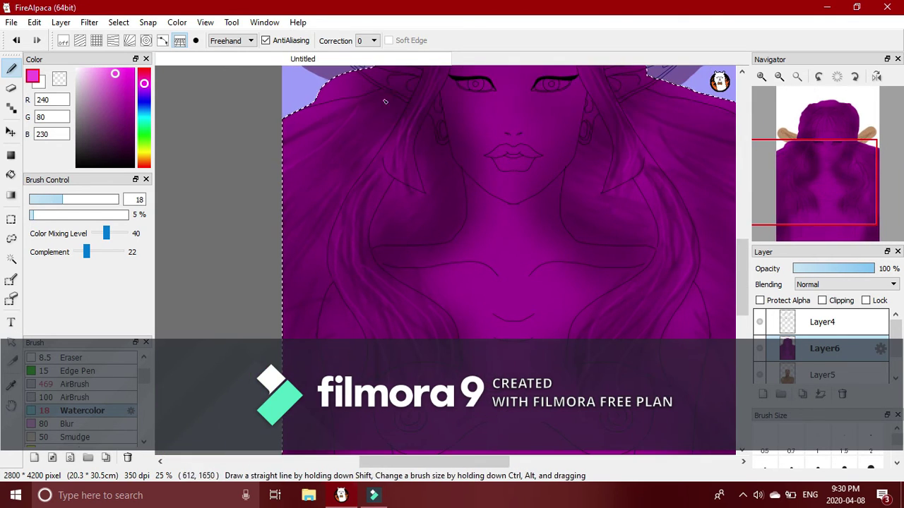
{"action": "left_click_drag", "start_coordinate": [813, 183], "coordinate": [855, 179]}
{"action": "left_click_drag", "start_coordinate": [831, 216], "coordinate": [844, 197]}
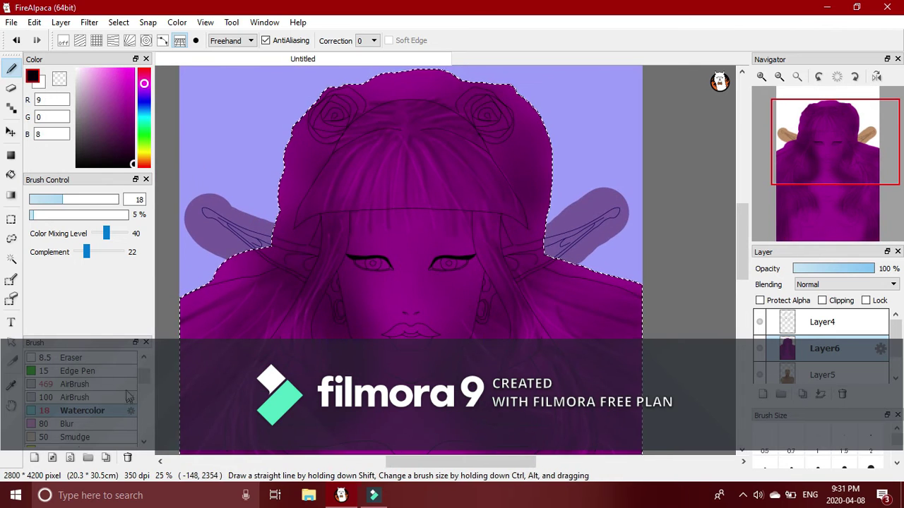
Airbrush near-black (9, 0, 8) shadows beneath the headband arc and beside the temples at size 201 and 4% opacity.
{"action": "left_click", "coordinate": [74, 397]}
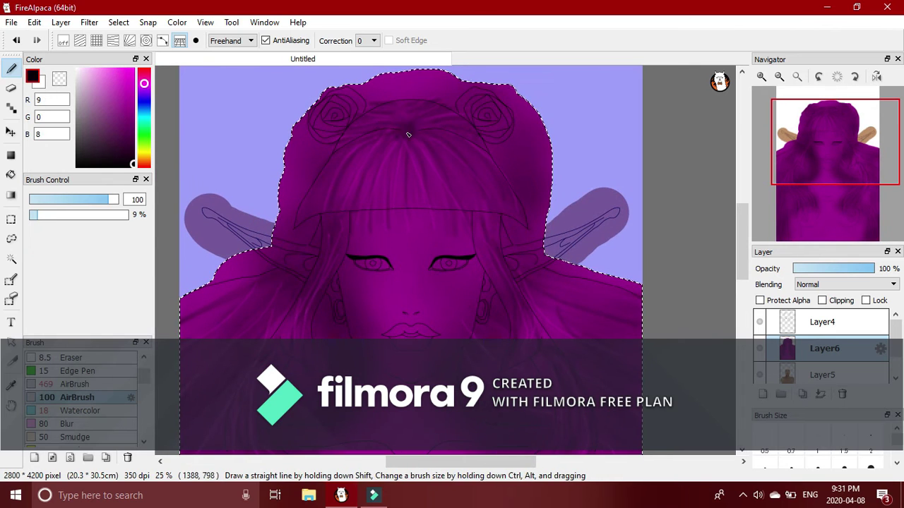
{"action": "left_click", "coordinate": [117, 200]}
{"action": "left_click", "coordinate": [32, 215]}
{"action": "left_click_drag", "start_coordinate": [459, 115], "coordinate": [347, 117]}
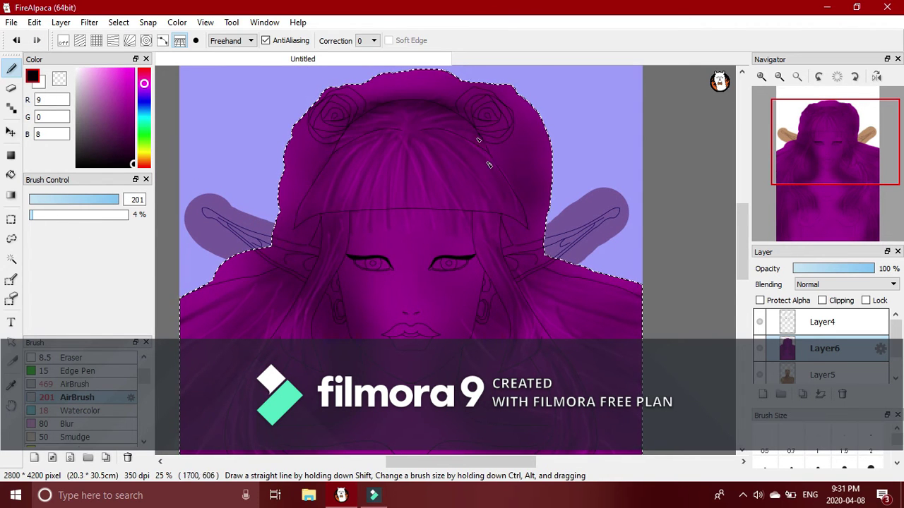
{"action": "left_click_drag", "start_coordinate": [331, 225], "coordinate": [347, 222]}
{"action": "left_click_drag", "start_coordinate": [484, 228], "coordinate": [484, 257]}
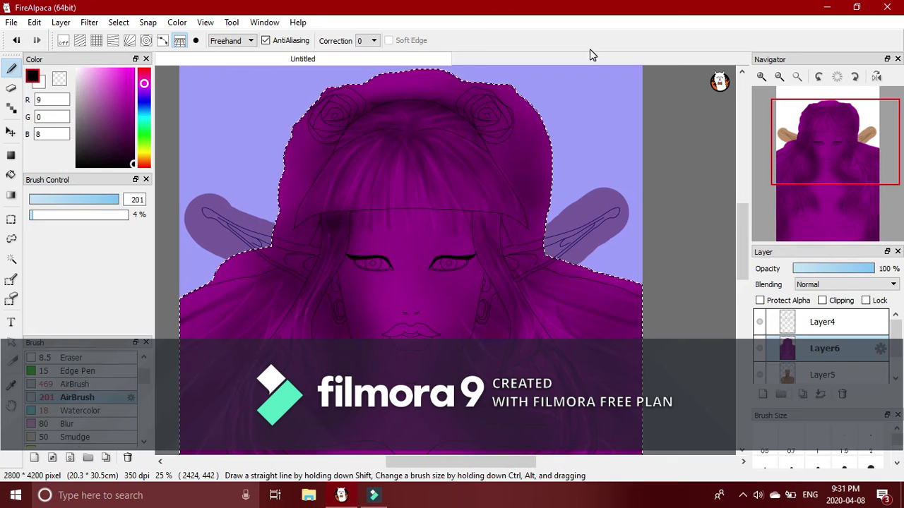
Airbrush dark shadows into the hair around the neck, the side locks and the outer hair on both sides.
{"action": "left_click", "coordinate": [828, 171]}
{"action": "left_click_drag", "start_coordinate": [295, 238], "coordinate": [313, 210]}
{"action": "mouse_move", "coordinate": [573, 230]}
{"action": "left_mouse_down"}
{"action": "mouse_move", "coordinate": [623, 301]}
{"action": "mouse_move", "coordinate": [594, 231]}
{"action": "left_mouse_up"}
{"action": "mouse_move", "coordinate": [509, 187]}
{"action": "left_mouse_down"}
{"action": "mouse_move", "coordinate": [494, 232]}
{"action": "mouse_move", "coordinate": [560, 300]}
{"action": "mouse_move", "coordinate": [586, 302]}
{"action": "left_mouse_up"}
{"action": "mouse_move", "coordinate": [380, 187]}
{"action": "left_mouse_down"}
{"action": "mouse_move", "coordinate": [409, 256]}
{"action": "mouse_move", "coordinate": [346, 300]}
{"action": "left_mouse_up"}
{"action": "left_click", "coordinate": [133, 154]}
{"action": "mouse_move", "coordinate": [381, 214]}
{"action": "left_mouse_down"}
{"action": "mouse_move", "coordinate": [385, 234]}
{"action": "mouse_move", "coordinate": [352, 219]}
{"action": "left_mouse_up"}
{"action": "mouse_move", "coordinate": [527, 205]}
{"action": "left_mouse_down"}
{"action": "mouse_move", "coordinate": [513, 286]}
{"action": "mouse_move", "coordinate": [528, 248]}
{"action": "mouse_move", "coordinate": [576, 255]}
{"action": "left_mouse_up"}
{"action": "left_click_drag", "start_coordinate": [375, 179], "coordinate": [370, 197]}
{"action": "mouse_move", "coordinate": [346, 110]}
{"action": "left_mouse_down"}
{"action": "mouse_move", "coordinate": [337, 153]}
{"action": "mouse_move", "coordinate": [285, 153]}
{"action": "left_mouse_up"}
{"action": "left_click_drag", "start_coordinate": [541, 115], "coordinate": [586, 161]}
Airbrush more dark shading into the lower hair, inside the chest locks and beside both arms.
{"action": "left_click_drag", "start_coordinate": [819, 209], "coordinate": [809, 224]}
{"action": "mouse_move", "coordinate": [327, 358]}
{"action": "left_mouse_down"}
{"action": "mouse_move", "coordinate": [312, 310]}
{"action": "mouse_move", "coordinate": [317, 217]}
{"action": "mouse_move", "coordinate": [326, 374]}
{"action": "left_mouse_up"}
{"action": "left_click_drag", "start_coordinate": [846, 218], "coordinate": [851, 223]}
{"action": "left_click_drag", "start_coordinate": [548, 255], "coordinate": [549, 338]}
{"action": "left_click_drag", "start_coordinate": [837, 216], "coordinate": [835, 190]}
{"action": "left_click_drag", "start_coordinate": [513, 276], "coordinate": [487, 321]}
{"action": "left_click_drag", "start_coordinate": [547, 283], "coordinate": [537, 330]}
{"action": "left_click_drag", "start_coordinate": [581, 239], "coordinate": [571, 269]}
{"action": "mouse_move", "coordinate": [272, 283]}
{"action": "left_mouse_down"}
{"action": "mouse_move", "coordinate": [266, 314]}
{"action": "mouse_move", "coordinate": [343, 298]}
{"action": "mouse_move", "coordinate": [328, 303]}
{"action": "mouse_move", "coordinate": [341, 329]}
{"action": "left_mouse_up"}
{"action": "left_click_drag", "start_coordinate": [482, 318], "coordinate": [481, 346]}
Choose a brighter purple and airbrush it over the outer hair on both sides of the face.
{"action": "left_click_drag", "start_coordinate": [836, 176], "coordinate": [826, 151]}
{"action": "left_click", "coordinate": [118, 92]}
{"action": "left_click_drag", "start_coordinate": [118, 92], "coordinate": [119, 95]}
{"action": "left_click_drag", "start_coordinate": [113, 199], "coordinate": [146, 213]}
{"action": "mouse_move", "coordinate": [255, 222]}
{"action": "left_mouse_down"}
{"action": "mouse_move", "coordinate": [259, 257]}
{"action": "mouse_move", "coordinate": [303, 247]}
{"action": "left_mouse_up"}
{"action": "mouse_move", "coordinate": [577, 252]}
{"action": "left_mouse_down"}
{"action": "mouse_move", "coordinate": [690, 231]}
{"action": "mouse_move", "coordinate": [605, 247]}
{"action": "left_mouse_up"}
{"action": "left_click_drag", "start_coordinate": [269, 238], "coordinate": [284, 275]}
Airbrush highlights across the bangs and side hair, using light pink (225, 133, 219) at size 50 and 4% opacity.
{"action": "left_click_drag", "start_coordinate": [827, 164], "coordinate": [838, 133]}
{"action": "left_click_drag", "start_coordinate": [344, 183], "coordinate": [330, 211]}
{"action": "mouse_move", "coordinate": [461, 198]}
{"action": "left_mouse_down"}
{"action": "mouse_move", "coordinate": [484, 214]}
{"action": "mouse_move", "coordinate": [451, 190]}
{"action": "left_mouse_up"}
{"action": "left_click_drag", "start_coordinate": [325, 194], "coordinate": [465, 189]}
{"action": "left_click", "coordinate": [100, 79]}
{"action": "left_click", "coordinate": [97, 200]}
{"action": "left_click_drag", "start_coordinate": [186, 345], "coordinate": [213, 389]}
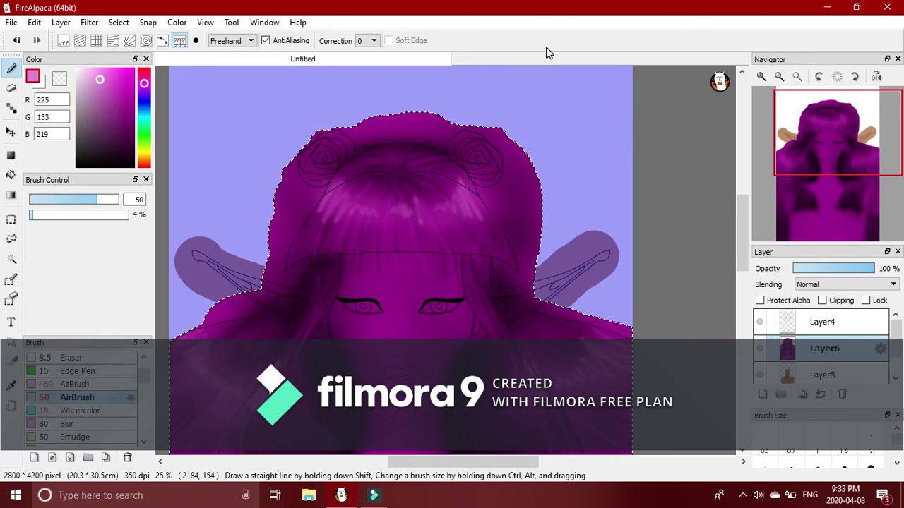
Erase the purple on Layer6 covering the face, chest and shoulders with the Eraser.
{"action": "left_click", "coordinate": [778, 76]}
{"action": "left_click", "coordinate": [834, 187]}
{"action": "left_click", "coordinate": [762, 76]}
{"action": "left_click", "coordinate": [761, 77]}
{"action": "left_click", "coordinate": [762, 77]}
{"action": "left_click_drag", "start_coordinate": [839, 176], "coordinate": [830, 219]}
{"action": "left_click", "coordinate": [10, 88]}
{"action": "mouse_move", "coordinate": [324, 356]}
{"action": "left_mouse_down"}
{"action": "mouse_move", "coordinate": [476, 372]}
{"action": "mouse_move", "coordinate": [452, 377]}
{"action": "mouse_move", "coordinate": [469, 286]}
{"action": "left_mouse_up"}
{"action": "left_click", "coordinate": [106, 199]}
{"action": "mouse_move", "coordinate": [258, 186]}
{"action": "left_mouse_down"}
{"action": "mouse_move", "coordinate": [272, 281]}
{"action": "mouse_move", "coordinate": [528, 334]}
{"action": "mouse_move", "coordinate": [520, 306]}
{"action": "left_mouse_up"}
{"action": "mouse_move", "coordinate": [620, 180]}
{"action": "left_mouse_down"}
{"action": "mouse_move", "coordinate": [583, 314]}
{"action": "mouse_move", "coordinate": [523, 315]}
{"action": "mouse_move", "coordinate": [311, 276]}
{"action": "mouse_move", "coordinate": [296, 240]}
{"action": "mouse_move", "coordinate": [523, 255]}
{"action": "mouse_move", "coordinate": [535, 243]}
{"action": "mouse_move", "coordinate": [581, 252]}
{"action": "left_mouse_up"}
Erase the remaining purple over the torso, arms and neck on Layer6.
{"action": "left_click_drag", "start_coordinate": [826, 182], "coordinate": [827, 197]}
{"action": "left_click_drag", "start_coordinate": [269, 264], "coordinate": [287, 339]}
{"action": "mouse_move", "coordinate": [423, 329]}
{"action": "left_mouse_down"}
{"action": "mouse_move", "coordinate": [461, 264]}
{"action": "mouse_move", "coordinate": [428, 335]}
{"action": "mouse_move", "coordinate": [430, 196]}
{"action": "mouse_move", "coordinate": [432, 252]}
{"action": "mouse_move", "coordinate": [510, 255]}
{"action": "mouse_move", "coordinate": [503, 233]}
{"action": "mouse_move", "coordinate": [431, 178]}
{"action": "mouse_move", "coordinate": [407, 197]}
{"action": "left_mouse_up"}
{"action": "left_click_drag", "start_coordinate": [830, 185], "coordinate": [838, 136]}
{"action": "mouse_move", "coordinate": [401, 346]}
{"action": "left_mouse_down"}
{"action": "mouse_move", "coordinate": [424, 295]}
{"action": "mouse_move", "coordinate": [348, 311]}
{"action": "mouse_move", "coordinate": [362, 409]}
{"action": "left_mouse_up"}
{"action": "key", "text": "ctrl+d"}
{"action": "left_click", "coordinate": [67, 200]}
{"action": "left_click_drag", "start_coordinate": [69, 207], "coordinate": [80, 211]}
Zoom in on the face and erase the purple over the forehead, eyes and cheeks with a smaller Eraser.
{"action": "left_click", "coordinate": [761, 77]}
{"action": "left_click", "coordinate": [761, 76]}
{"action": "left_click", "coordinate": [828, 142]}
{"action": "mouse_move", "coordinate": [392, 233]}
{"action": "left_mouse_down"}
{"action": "mouse_move", "coordinate": [408, 177]}
{"action": "mouse_move", "coordinate": [313, 169]}
{"action": "mouse_move", "coordinate": [368, 219]}
{"action": "left_mouse_up"}
{"action": "mouse_move", "coordinate": [386, 172]}
{"action": "left_mouse_down"}
{"action": "mouse_move", "coordinate": [478, 168]}
{"action": "mouse_move", "coordinate": [465, 198]}
{"action": "mouse_move", "coordinate": [591, 173]}
{"action": "mouse_move", "coordinate": [537, 250]}
{"action": "mouse_move", "coordinate": [550, 239]}
{"action": "mouse_move", "coordinate": [551, 173]}
{"action": "mouse_move", "coordinate": [520, 175]}
{"action": "left_mouse_up"}
{"action": "mouse_move", "coordinate": [534, 257]}
{"action": "left_mouse_down"}
{"action": "mouse_move", "coordinate": [561, 302]}
{"action": "mouse_move", "coordinate": [576, 302]}
{"action": "left_mouse_up"}
{"action": "left_click", "coordinate": [826, 154]}
{"action": "mouse_move", "coordinate": [576, 201]}
{"action": "left_mouse_down"}
{"action": "mouse_move", "coordinate": [574, 265]}
{"action": "mouse_move", "coordinate": [585, 219]}
{"action": "left_mouse_up"}
Lower Layer6's opacity to 58% and erase the purple along the cheeks and over both earlobes at size 31.
{"action": "left_click", "coordinate": [843, 269]}
{"action": "mouse_move", "coordinate": [557, 270]}
{"action": "left_mouse_down"}
{"action": "mouse_move", "coordinate": [537, 321]}
{"action": "mouse_move", "coordinate": [587, 270]}
{"action": "left_mouse_up"}
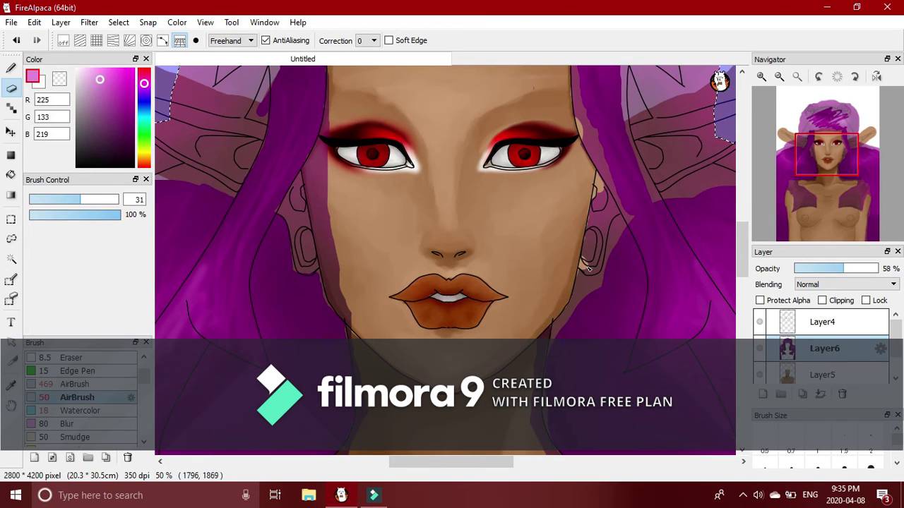
{"action": "left_click_drag", "start_coordinate": [605, 205], "coordinate": [606, 221]}
{"action": "left_click_drag", "start_coordinate": [320, 178], "coordinate": [336, 303]}
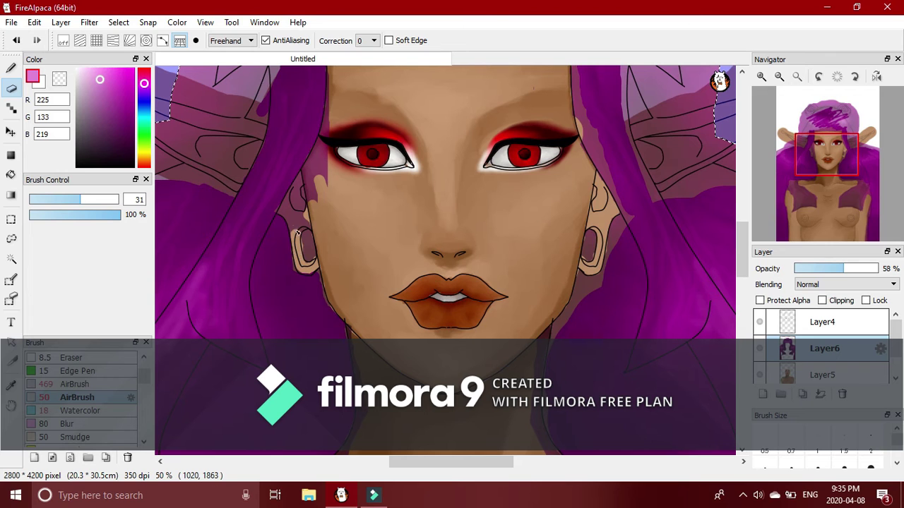
{"action": "left_click_drag", "start_coordinate": [315, 212], "coordinate": [334, 82]}
{"action": "left_click_drag", "start_coordinate": [306, 188], "coordinate": [301, 206]}
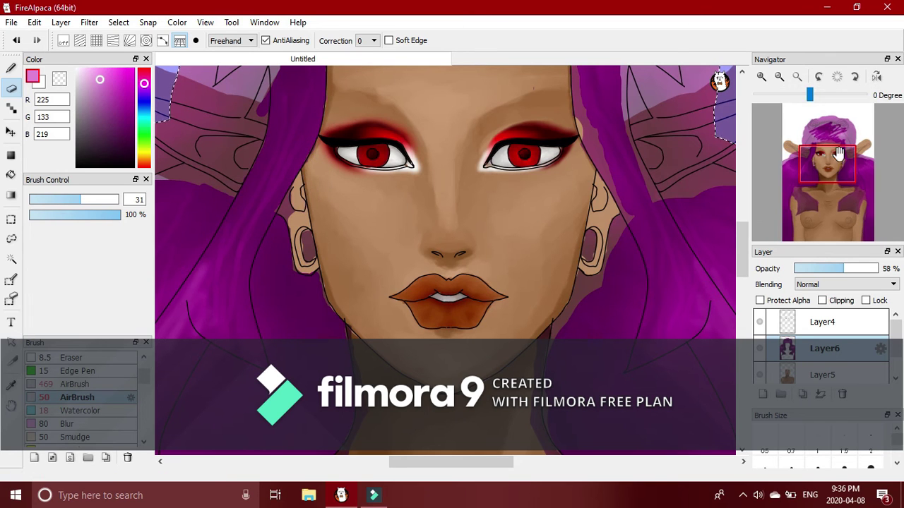
Erase the purple spilling onto the character's left-side arm and the skin gap between the shoulder and chest lock.
{"action": "left_click", "coordinate": [815, 156]}
{"action": "left_click_drag", "start_coordinate": [394, 197], "coordinate": [400, 205]}
{"action": "scroll", "coordinate": [392, 198], "scroll_direction": "down", "scroll_amount": 10}
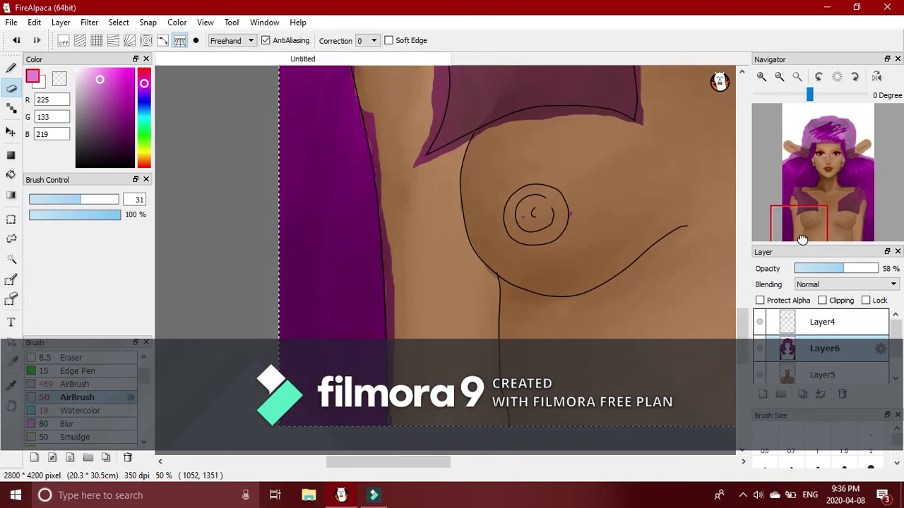
{"action": "left_click_drag", "start_coordinate": [363, 189], "coordinate": [366, 328]}
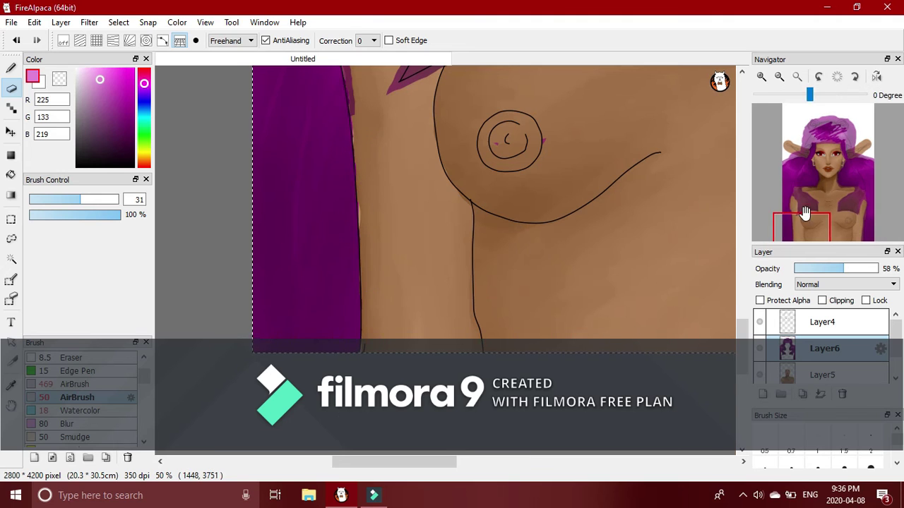
{"action": "left_click", "coordinate": [794, 205]}
{"action": "left_click_drag", "start_coordinate": [440, 157], "coordinate": [435, 182]}
{"action": "left_click_drag", "start_coordinate": [416, 240], "coordinate": [439, 385]}
{"action": "mouse_move", "coordinate": [447, 163]}
{"action": "left_mouse_down"}
{"action": "mouse_move", "coordinate": [498, 246]}
{"action": "mouse_move", "coordinate": [496, 336]}
{"action": "mouse_move", "coordinate": [471, 371]}
{"action": "left_mouse_up"}
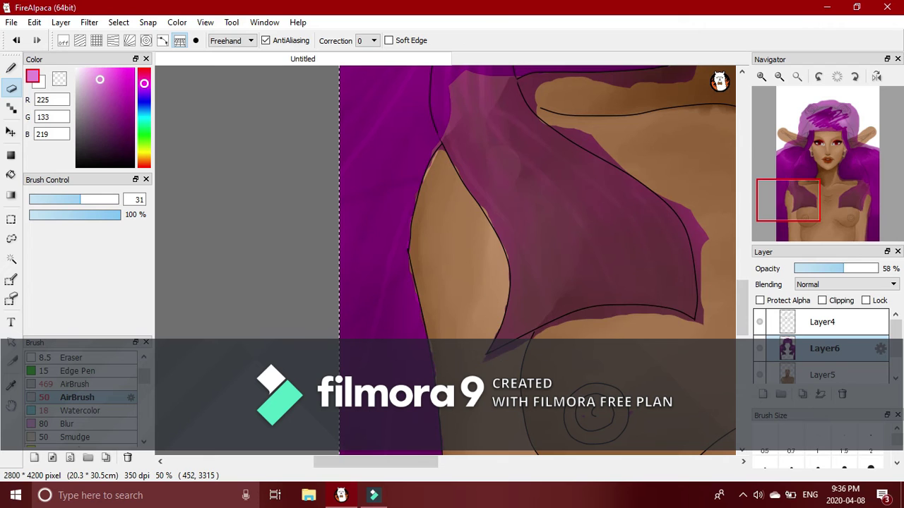
{"action": "mouse_move", "coordinate": [525, 342]}
{"action": "left_mouse_down"}
{"action": "mouse_move", "coordinate": [635, 314]}
{"action": "mouse_move", "coordinate": [698, 322]}
{"action": "left_mouse_up"}
{"action": "left_click", "coordinate": [876, 269]}
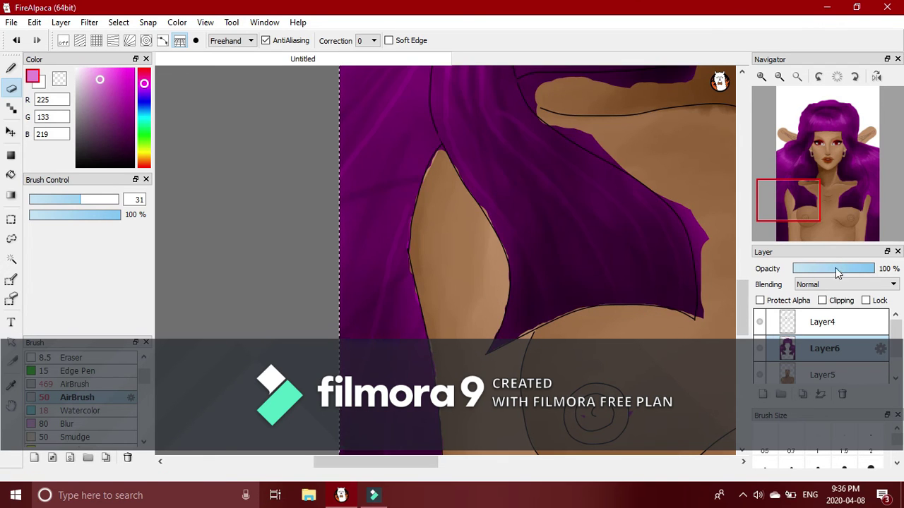
{"action": "key", "text": "ctrl+z"}
{"action": "key", "text": "ctrl+z"}
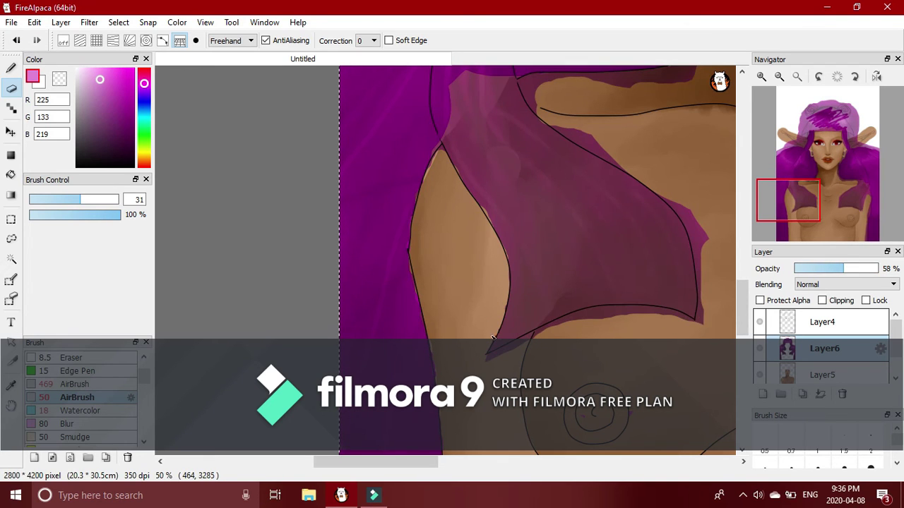
Erase the purple outside the line art along the lower and inner edges of the left-side chest lock.
{"action": "left_click_drag", "start_coordinate": [572, 321], "coordinate": [604, 315]}
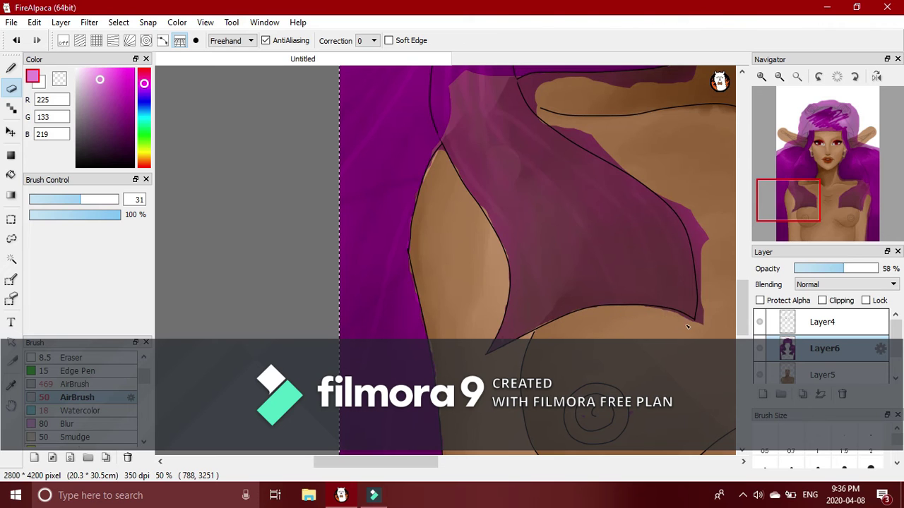
{"action": "left_click_drag", "start_coordinate": [705, 247], "coordinate": [672, 197]}
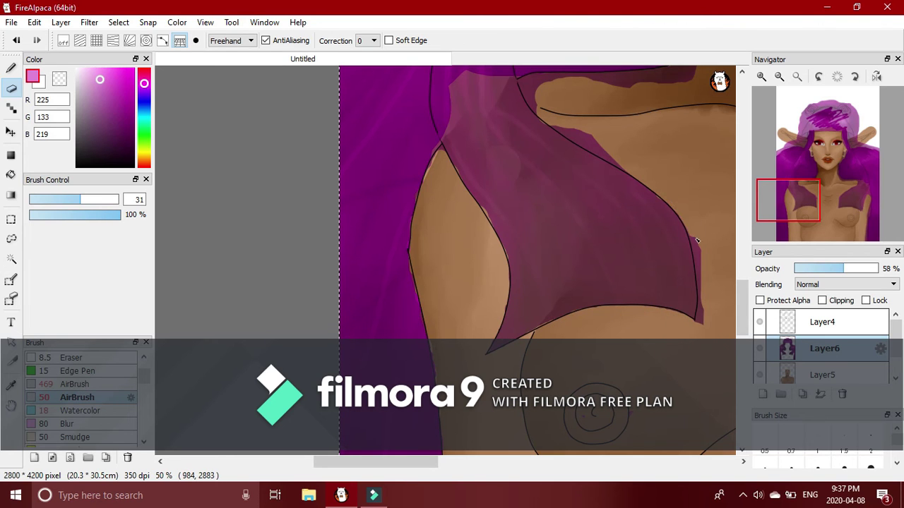
{"action": "left_click_drag", "start_coordinate": [705, 306], "coordinate": [700, 324]}
Reduce the Eraser to size 13.6 and clean the purple along the left-side collarbone and lock edge.
{"action": "left_click_drag", "start_coordinate": [803, 218], "coordinate": [822, 205]}
{"action": "left_click_drag", "start_coordinate": [327, 235], "coordinate": [321, 234]}
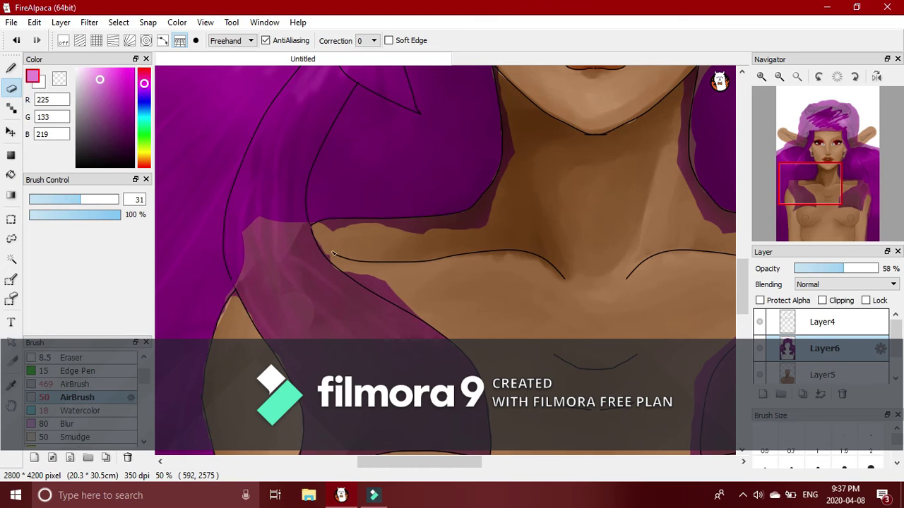
{"action": "left_click", "coordinate": [53, 200]}
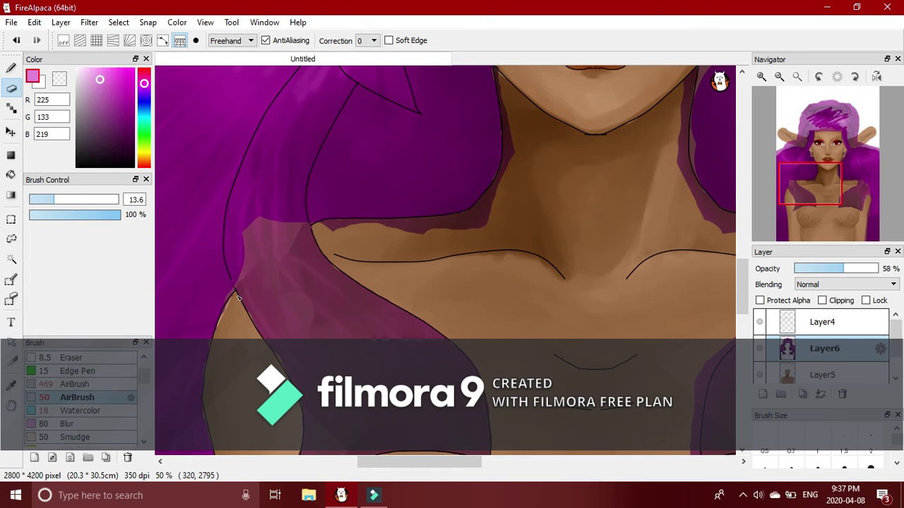
{"action": "left_click_drag", "start_coordinate": [366, 225], "coordinate": [487, 226]}
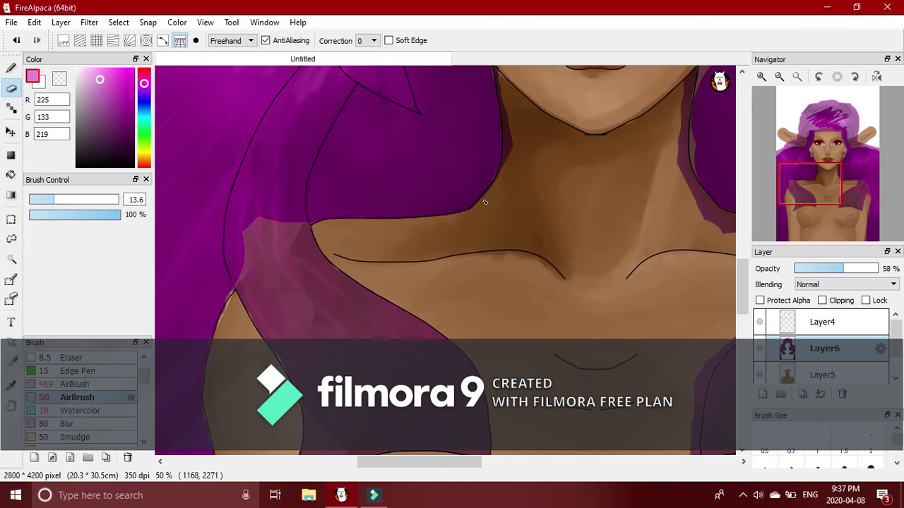
Erase the stray purple along both sides of the neck and above the right-side collarbone.
{"action": "left_click_drag", "start_coordinate": [786, 129], "coordinate": [803, 112]}
{"action": "left_click_drag", "start_coordinate": [834, 167], "coordinate": [839, 171]}
{"action": "left_click_drag", "start_coordinate": [432, 230], "coordinate": [445, 169]}
{"action": "mouse_move", "coordinate": [433, 281]}
{"action": "left_mouse_down"}
{"action": "mouse_move", "coordinate": [484, 340]}
{"action": "mouse_move", "coordinate": [504, 330]}
{"action": "left_mouse_up"}
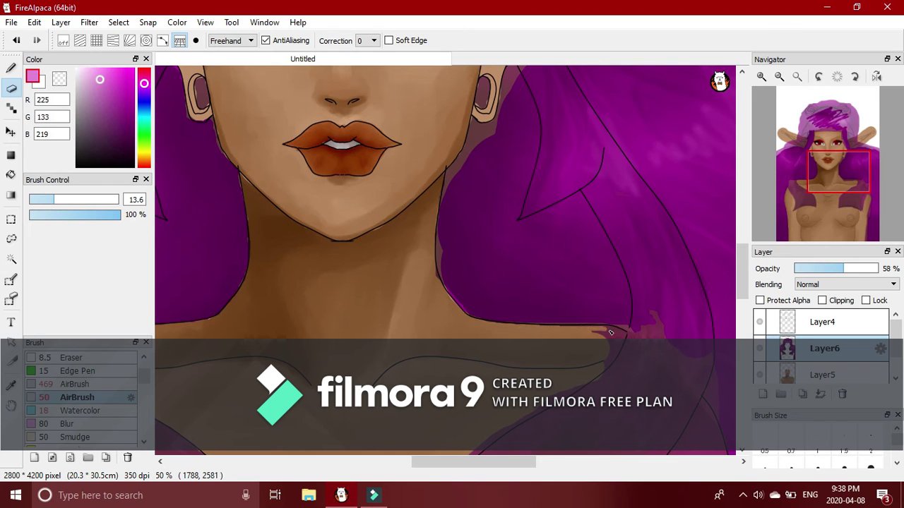
Erase the purple outside the line art along the inner and lower edges of the right-side chest lock.
{"action": "left_click_drag", "start_coordinate": [839, 171], "coordinate": [834, 196]}
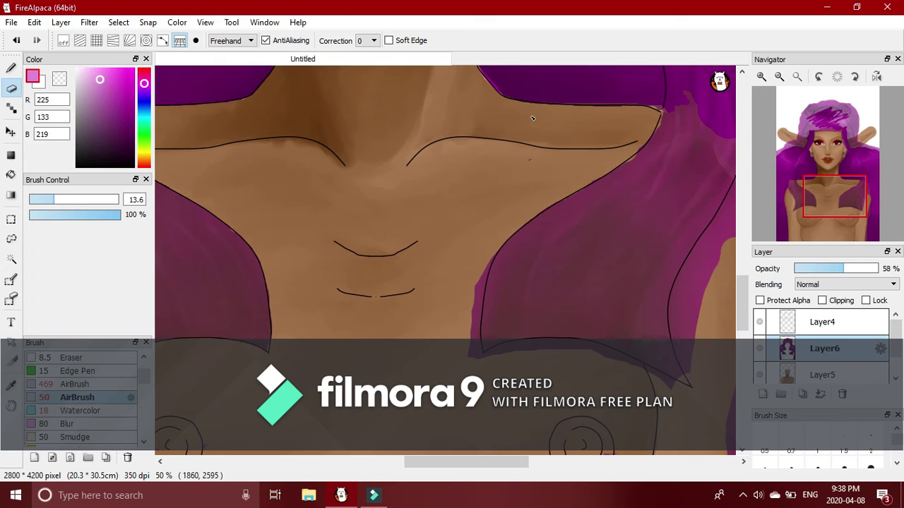
{"action": "left_click_drag", "start_coordinate": [473, 356], "coordinate": [477, 285]}
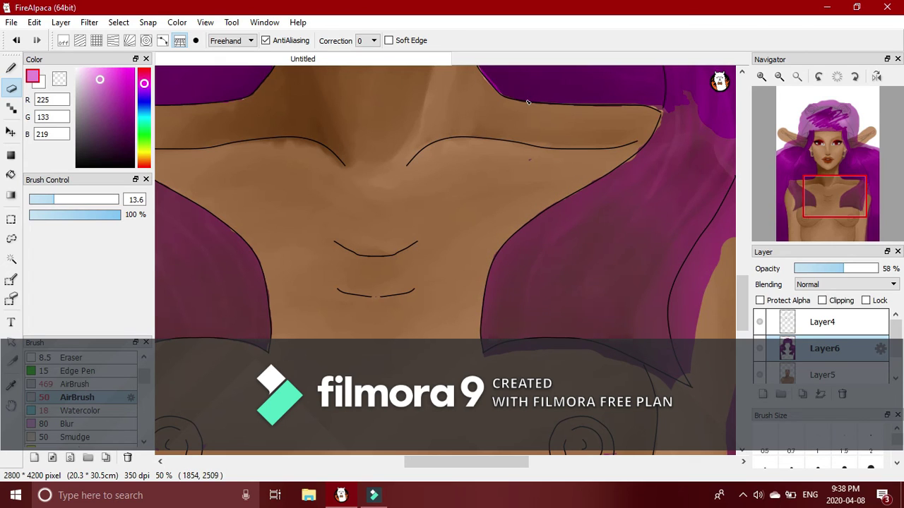
{"action": "left_click_drag", "start_coordinate": [530, 345], "coordinate": [540, 347]}
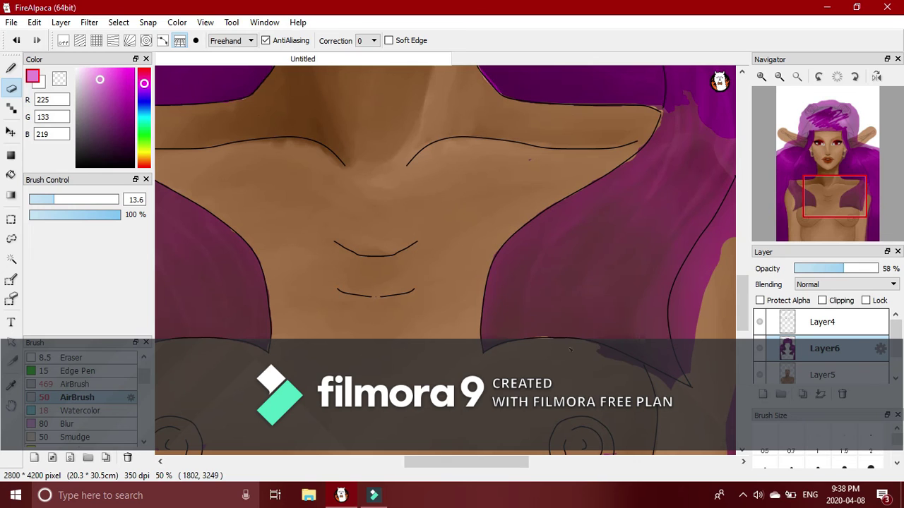
Erase the purple between the outer edge of the right-side chest lock and the upper arm up to the shoulder.
{"action": "left_click_drag", "start_coordinate": [664, 387], "coordinate": [457, 367]}
{"action": "left_click_drag", "start_coordinate": [487, 305], "coordinate": [484, 246]}
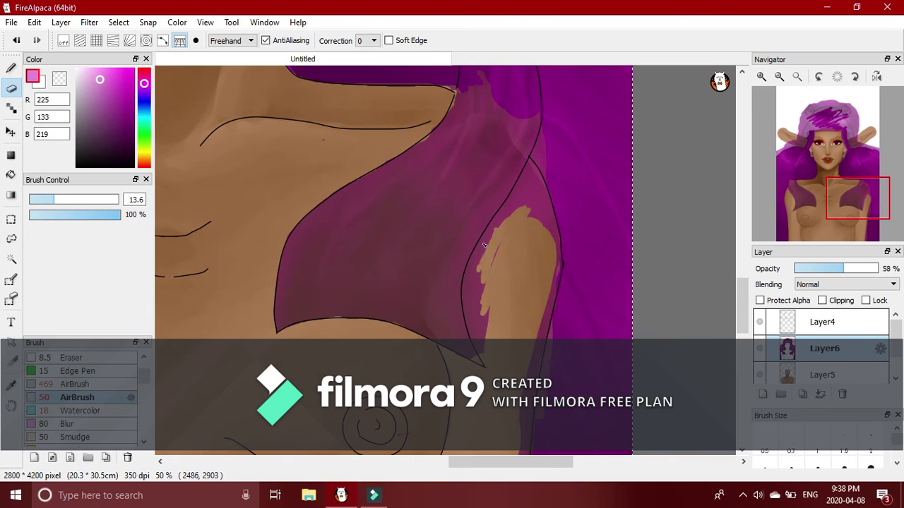
{"action": "left_click_drag", "start_coordinate": [476, 331], "coordinate": [485, 262]}
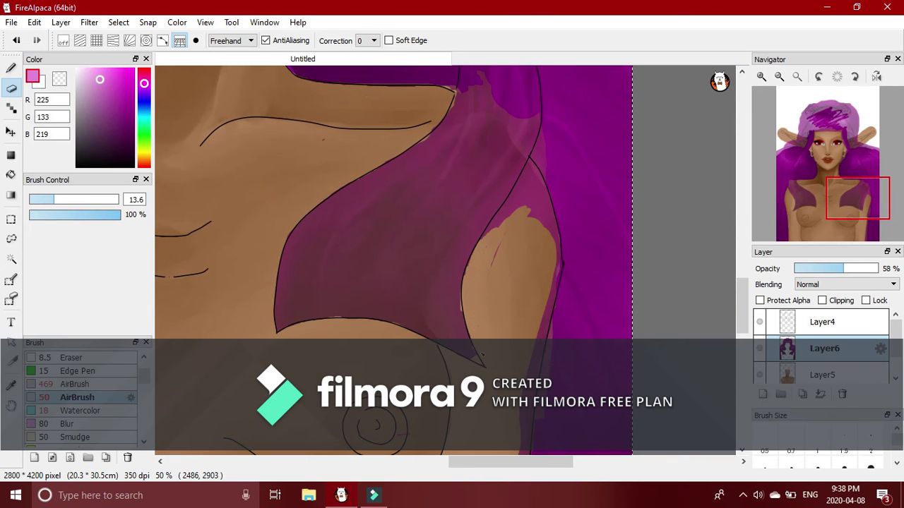
{"action": "mouse_move", "coordinate": [504, 211]}
{"action": "left_mouse_down"}
{"action": "mouse_move", "coordinate": [531, 166]}
{"action": "mouse_move", "coordinate": [530, 225]}
{"action": "left_mouse_up"}
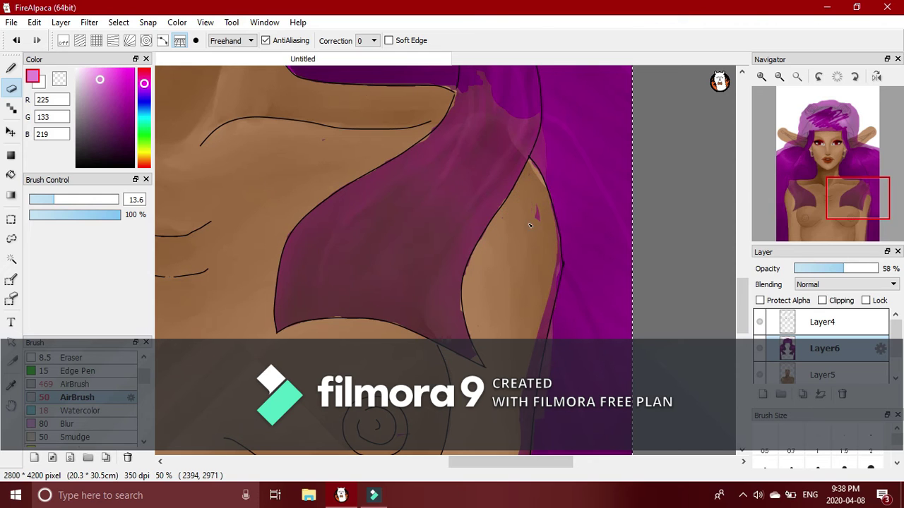
Erase the remaining purple inside the outline of the lower right-side arm, undoing the stroke that goes wrong.
{"action": "left_click", "coordinate": [852, 218]}
{"action": "left_click_drag", "start_coordinate": [569, 154], "coordinate": [538, 284]}
{"action": "mouse_move", "coordinate": [552, 233]}
{"action": "left_mouse_down"}
{"action": "mouse_move", "coordinate": [537, 360]}
{"action": "mouse_move", "coordinate": [496, 182]}
{"action": "mouse_move", "coordinate": [486, 278]}
{"action": "left_mouse_up"}
{"action": "left_click_drag", "start_coordinate": [496, 231], "coordinate": [506, 125]}
{"action": "key", "text": "ctrl+z"}
{"action": "left_click_drag", "start_coordinate": [500, 168], "coordinate": [496, 235]}
Erase the purple covering the inner part of the right-side long ear, beside the hair strand.
{"action": "left_click_drag", "start_coordinate": [855, 209], "coordinate": [850, 153]}
{"action": "left_click_drag", "start_coordinate": [446, 245], "coordinate": [514, 228]}
{"action": "mouse_move", "coordinate": [433, 307]}
{"action": "left_mouse_down"}
{"action": "mouse_move", "coordinate": [486, 263]}
{"action": "mouse_move", "coordinate": [482, 284]}
{"action": "mouse_move", "coordinate": [442, 299]}
{"action": "left_mouse_up"}
{"action": "key", "text": "ctrl+z"}
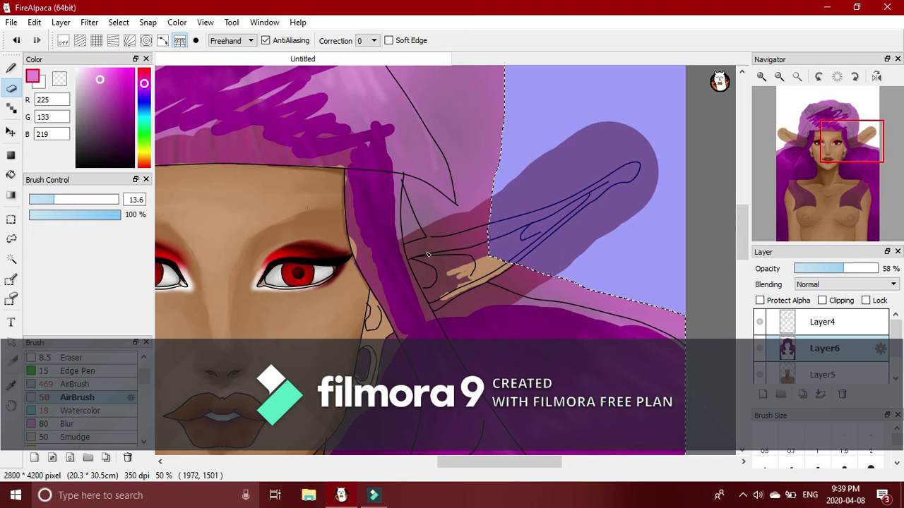
{"action": "left_click_drag", "start_coordinate": [407, 253], "coordinate": [427, 293]}
{"action": "left_click_drag", "start_coordinate": [411, 258], "coordinate": [419, 247]}
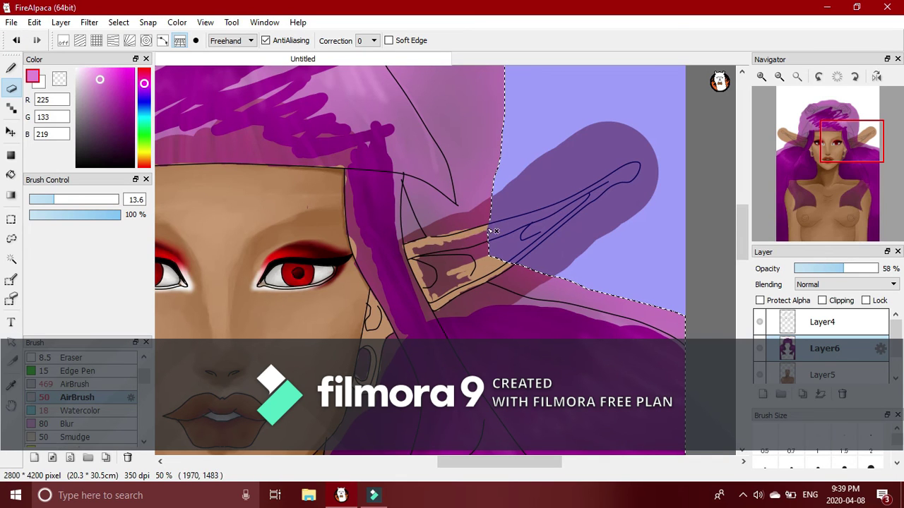
{"action": "left_click_drag", "start_coordinate": [471, 234], "coordinate": [513, 248]}
{"action": "mouse_move", "coordinate": [426, 260]}
{"action": "left_mouse_down"}
{"action": "mouse_move", "coordinate": [427, 279]}
{"action": "mouse_move", "coordinate": [441, 248]}
{"action": "left_mouse_up"}
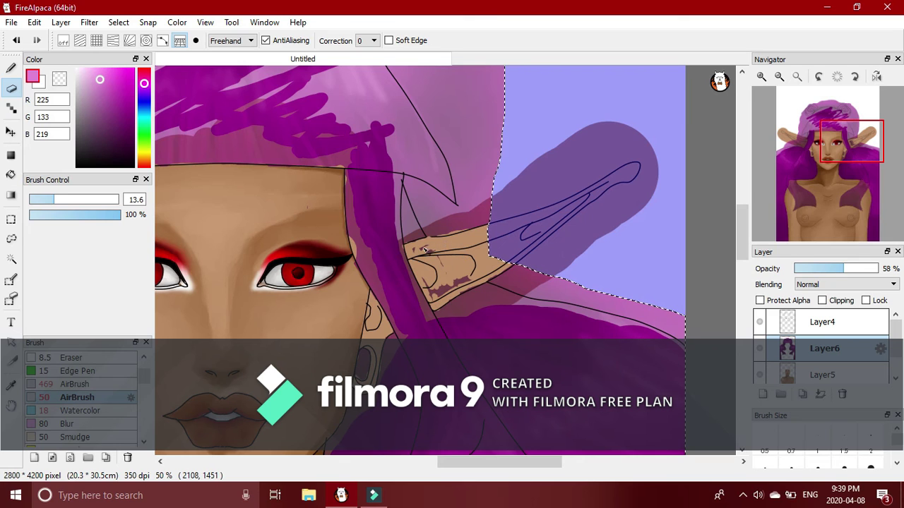
Erase the purple over the left-side long ear with the Eraser at size 27 and set Layer6's opacity to 100%.
{"action": "left_click", "coordinate": [810, 149]}
{"action": "left_click_drag", "start_coordinate": [358, 214], "coordinate": [442, 236]}
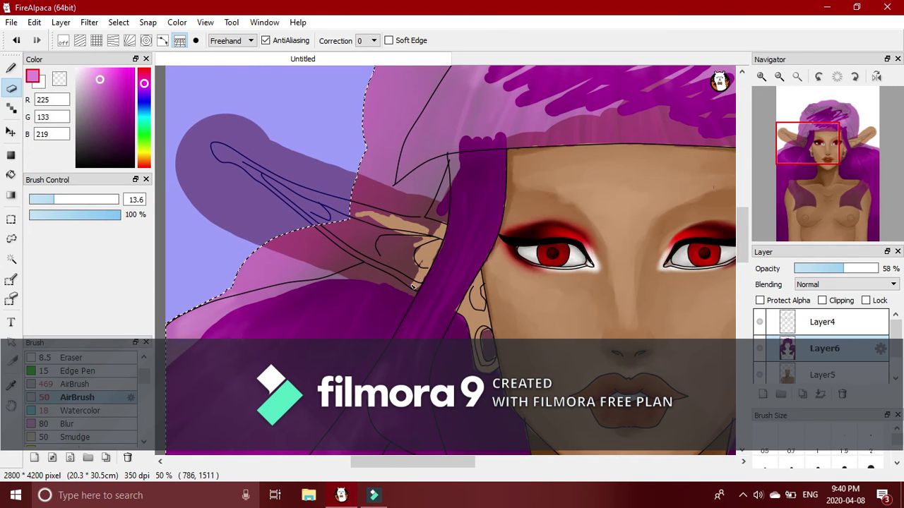
{"action": "left_click_drag", "start_coordinate": [360, 257], "coordinate": [423, 222]}
{"action": "left_click", "coordinate": [77, 200]}
{"action": "left_click_drag", "start_coordinate": [356, 225], "coordinate": [413, 266]}
{"action": "left_click_drag", "start_coordinate": [365, 252], "coordinate": [340, 229]}
{"action": "left_click", "coordinate": [875, 269]}
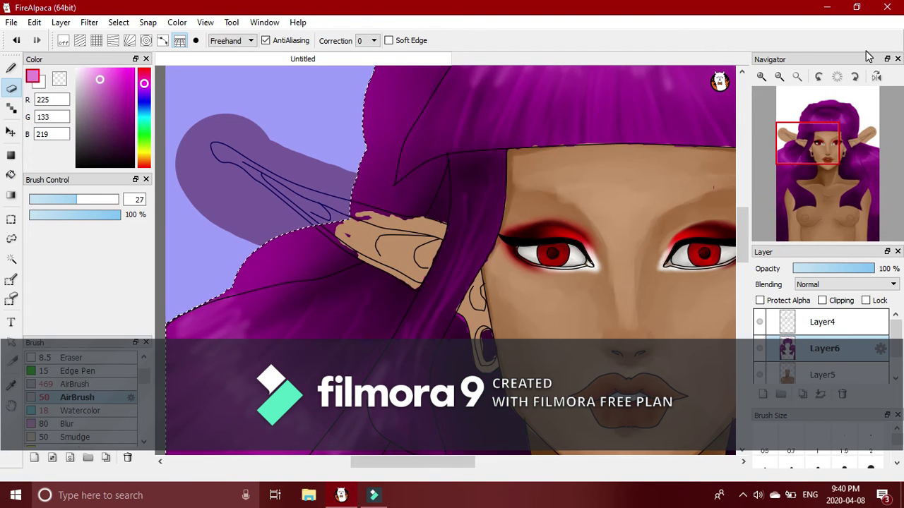
Clear the active selection and return to the Eraser.
{"action": "left_click", "coordinate": [780, 76]}
{"action": "left_click", "coordinate": [779, 77]}
{"action": "mouse_move", "coordinate": [839, 179]}
{"action": "left_mouse_down"}
{"action": "mouse_move", "coordinate": [823, 147]}
{"action": "mouse_move", "coordinate": [796, 169]}
{"action": "left_mouse_up"}
{"action": "left_click", "coordinate": [12, 219]}
{"action": "left_click", "coordinate": [185, 134]}
{"action": "left_click", "coordinate": [11, 68]}
{"action": "left_click", "coordinate": [11, 88]}
Erase the purple outside the line art along the top of the left-side ponytail and just above the left-side ear.
{"action": "left_click", "coordinate": [761, 76]}
{"action": "left_click_drag", "start_coordinate": [393, 184], "coordinate": [451, 161]}
{"action": "left_click_drag", "start_coordinate": [415, 182], "coordinate": [467, 172]}
{"action": "left_click_drag", "start_coordinate": [390, 193], "coordinate": [456, 179]}
{"action": "left_click", "coordinate": [761, 76]}
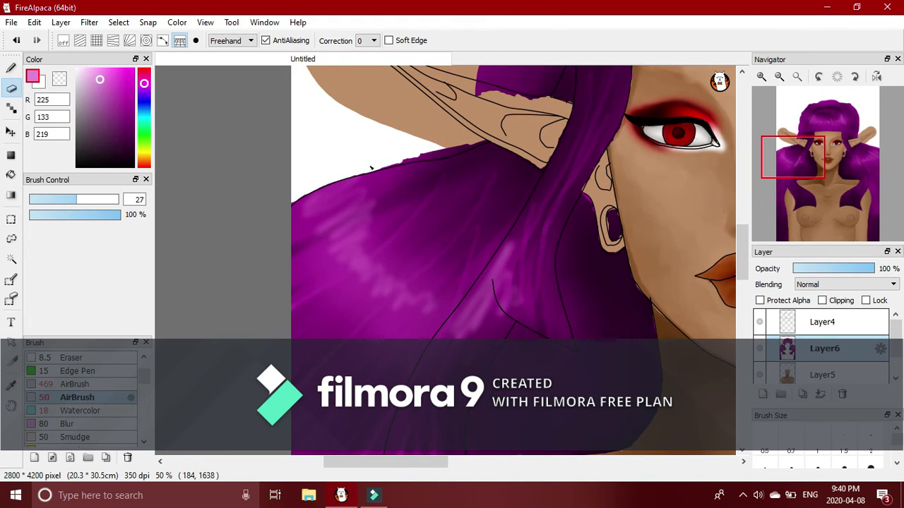
{"action": "left_click_drag", "start_coordinate": [472, 86], "coordinate": [542, 104]}
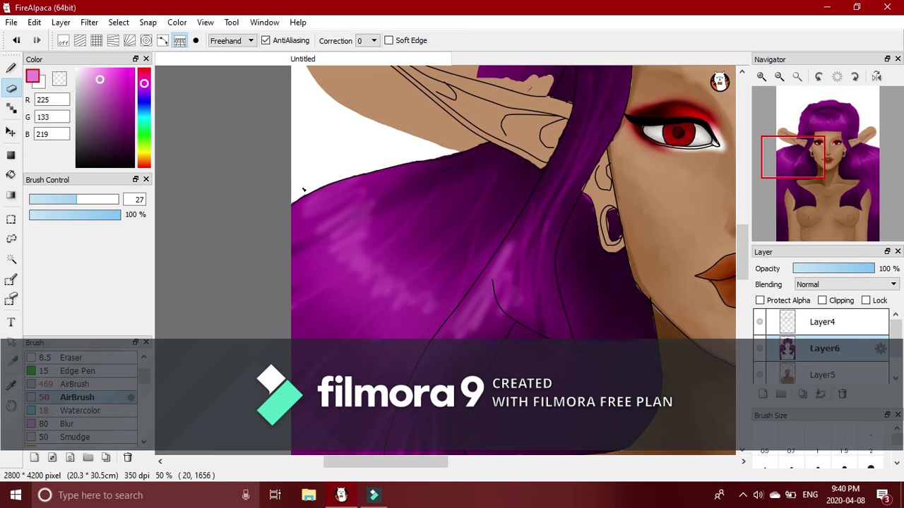
Erase the purple spilling outside the left-side edge of the bangs and below the left-side bun.
{"action": "left_click_drag", "start_coordinate": [805, 157], "coordinate": [812, 148]}
{"action": "mouse_move", "coordinate": [371, 156]}
{"action": "left_mouse_down"}
{"action": "mouse_move", "coordinate": [359, 282]}
{"action": "mouse_move", "coordinate": [378, 117]}
{"action": "left_mouse_up"}
{"action": "mouse_move", "coordinate": [381, 288]}
{"action": "left_mouse_down"}
{"action": "mouse_move", "coordinate": [394, 271]}
{"action": "mouse_move", "coordinate": [404, 308]}
{"action": "left_mouse_up"}
{"action": "left_click_drag", "start_coordinate": [433, 246], "coordinate": [420, 247]}
{"action": "left_click_drag", "start_coordinate": [824, 138], "coordinate": [817, 137]}
{"action": "mouse_move", "coordinate": [324, 197]}
{"action": "left_mouse_down"}
{"action": "mouse_move", "coordinate": [303, 306]}
{"action": "mouse_move", "coordinate": [395, 269]}
{"action": "left_mouse_up"}
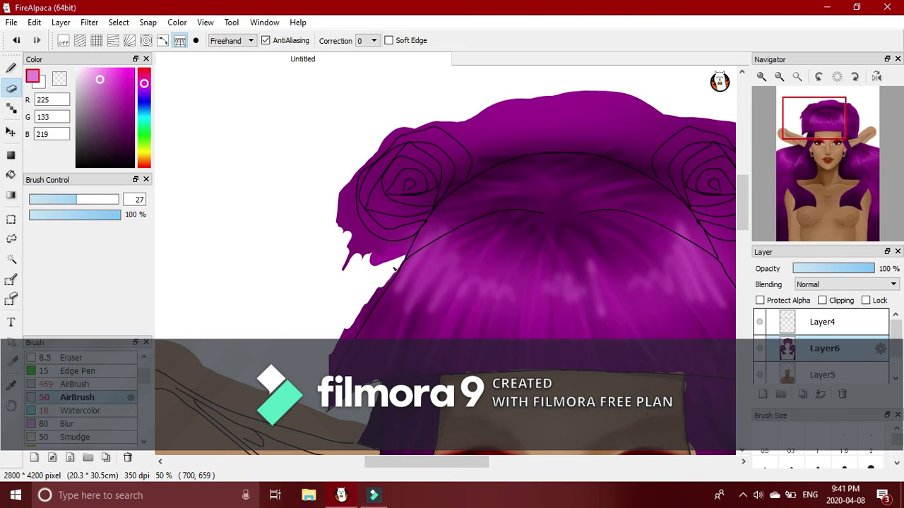
Hide Layer1 and erase the purple outside the left-side bun's outline, reducing the Eraser size to 11.1.
{"action": "mouse_move", "coordinate": [341, 226]}
{"action": "left_mouse_down"}
{"action": "mouse_move", "coordinate": [346, 163]}
{"action": "mouse_move", "coordinate": [374, 242]}
{"action": "left_mouse_up"}
{"action": "left_click", "coordinate": [16, 40]}
{"action": "scroll", "coordinate": [840, 378], "scroll_direction": "down", "scroll_amount": 1}
{"action": "left_click", "coordinate": [759, 371]}
{"action": "mouse_move", "coordinate": [338, 216]}
{"action": "left_mouse_down"}
{"action": "mouse_move", "coordinate": [347, 203]}
{"action": "mouse_move", "coordinate": [360, 231]}
{"action": "left_mouse_up"}
{"action": "left_click", "coordinate": [16, 40]}
{"action": "left_click_drag", "start_coordinate": [342, 261], "coordinate": [369, 252]}
{"action": "mouse_move", "coordinate": [74, 200]}
{"action": "left_mouse_down"}
{"action": "mouse_move", "coordinate": [36, 201]}
{"action": "mouse_move", "coordinate": [49, 200]}
{"action": "left_mouse_up"}
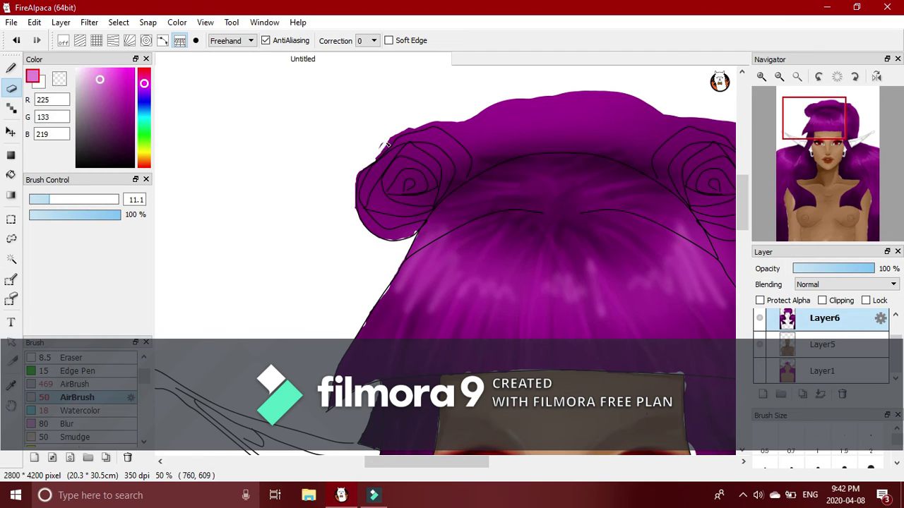
Reduce the Eraser to size 5.6 and erase the purple between the left-side bun and the crown.
{"action": "left_click_drag", "start_coordinate": [471, 179], "coordinate": [543, 149]}
{"action": "left_click", "coordinate": [16, 40]}
{"action": "left_click", "coordinate": [40, 200]}
{"action": "mouse_move", "coordinate": [445, 125]}
{"action": "left_mouse_down"}
{"action": "mouse_move", "coordinate": [461, 138]}
{"action": "mouse_move", "coordinate": [458, 175]}
{"action": "left_mouse_up"}
{"action": "left_click", "coordinate": [836, 130]}
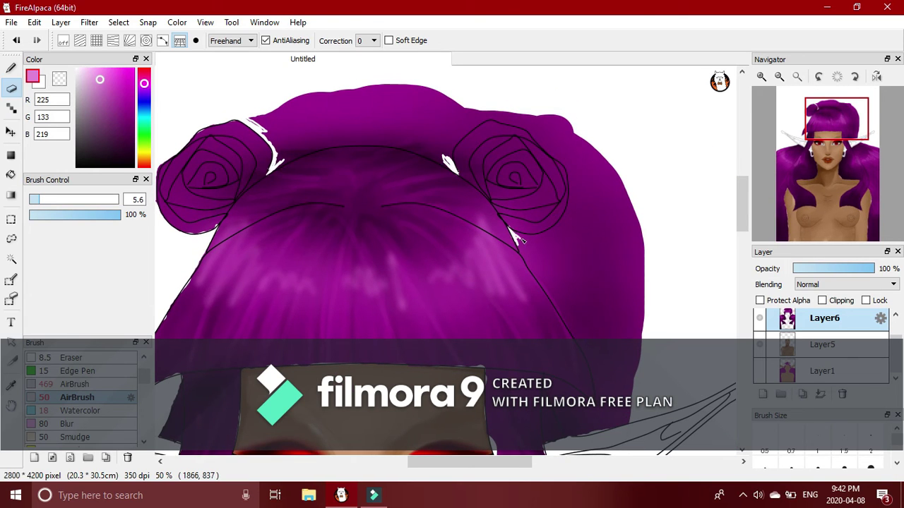
Set the Eraser to size 16 and erase the purple above the crown between the two buns.
{"action": "left_click", "coordinate": [60, 199]}
{"action": "mouse_move", "coordinate": [291, 131]}
{"action": "left_mouse_down"}
{"action": "mouse_move", "coordinate": [394, 104]}
{"action": "mouse_move", "coordinate": [284, 125]}
{"action": "mouse_move", "coordinate": [290, 146]}
{"action": "mouse_move", "coordinate": [384, 127]}
{"action": "mouse_move", "coordinate": [345, 121]}
{"action": "mouse_move", "coordinate": [352, 143]}
{"action": "left_mouse_up"}
{"action": "left_click_drag", "start_coordinate": [417, 150], "coordinate": [438, 156]}
{"action": "left_click", "coordinate": [17, 40]}
{"action": "mouse_move", "coordinate": [371, 118]}
{"action": "left_mouse_down"}
{"action": "mouse_move", "coordinate": [387, 140]}
{"action": "mouse_move", "coordinate": [436, 160]}
{"action": "mouse_move", "coordinate": [377, 112]}
{"action": "left_mouse_up"}
{"action": "mouse_move", "coordinate": [466, 112]}
{"action": "left_mouse_down"}
{"action": "mouse_move", "coordinate": [435, 147]}
{"action": "mouse_move", "coordinate": [417, 103]}
{"action": "left_mouse_up"}
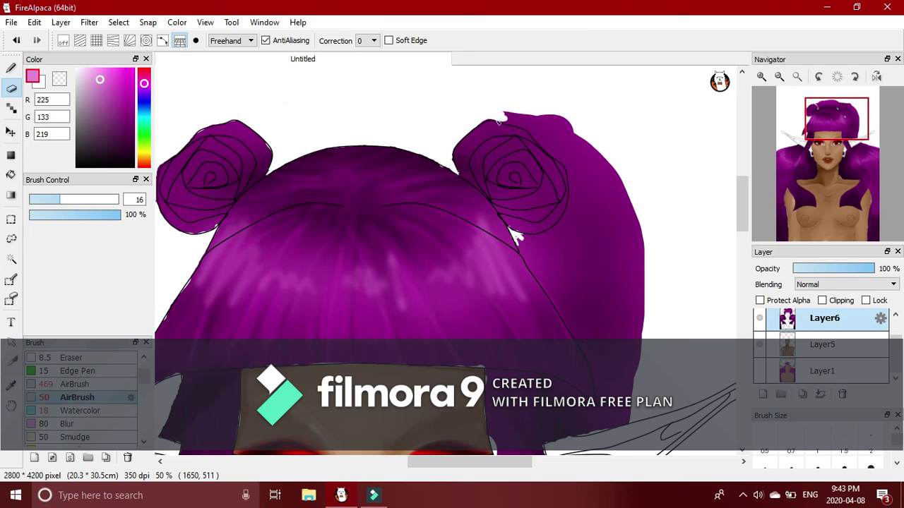
Erase the purple around the top, outer and lower edges of the right-side bun, undoing imprecise strokes.
{"action": "left_click_drag", "start_coordinate": [498, 121], "coordinate": [541, 124]}
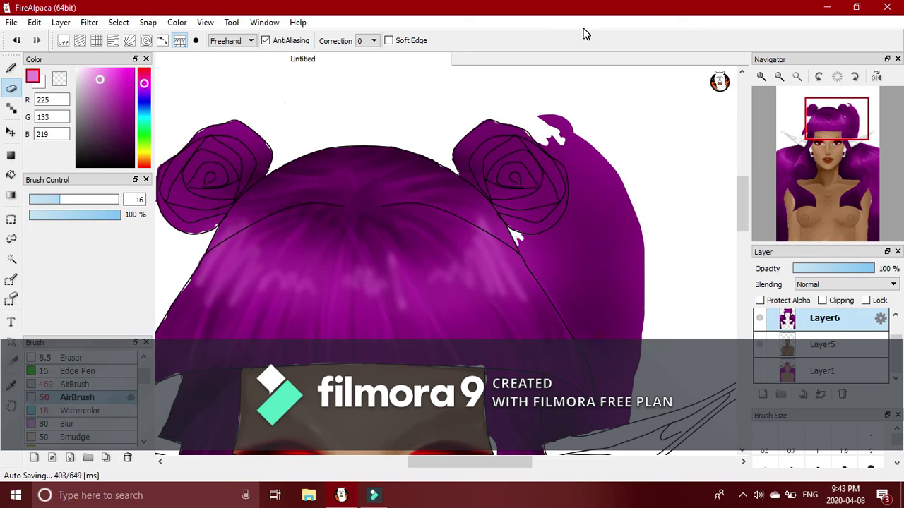
{"action": "mouse_move", "coordinate": [554, 120]}
{"action": "left_mouse_down"}
{"action": "mouse_move", "coordinate": [600, 170]}
{"action": "mouse_move", "coordinate": [540, 111]}
{"action": "left_mouse_up"}
{"action": "left_click_drag", "start_coordinate": [540, 144], "coordinate": [583, 151]}
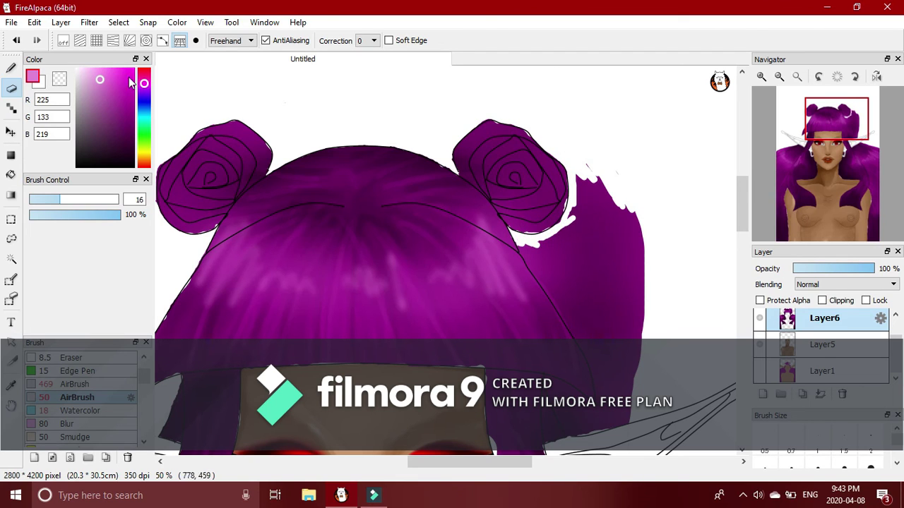
{"action": "key", "text": "ctrl+z"}
{"action": "key", "text": "ctrl+z"}
{"action": "left_click_drag", "start_coordinate": [592, 189], "coordinate": [557, 231]}
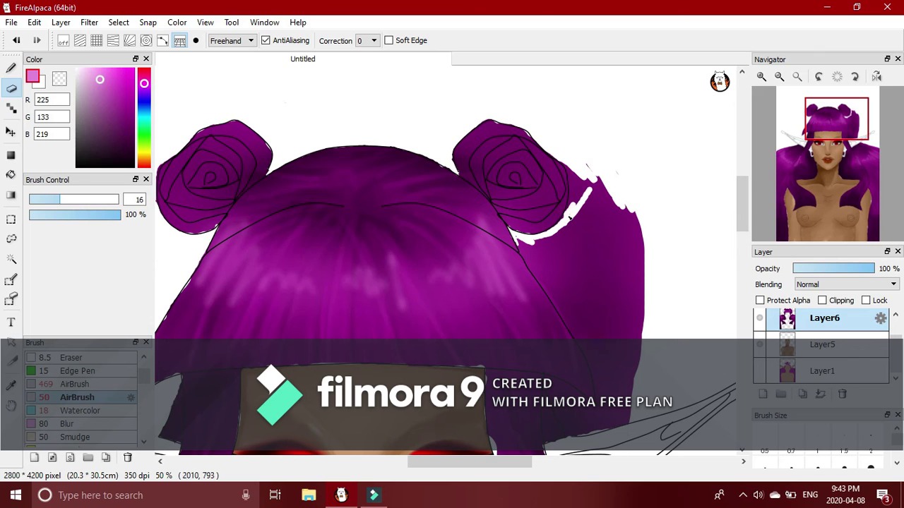
Erase a clean strip outside the right-side edge of the bangs, down to the ear.
{"action": "left_click_drag", "start_coordinate": [533, 268], "coordinate": [557, 307]}
{"action": "left_click", "coordinate": [16, 40]}
{"action": "left_click_drag", "start_coordinate": [521, 247], "coordinate": [557, 286]}
{"action": "left_click_drag", "start_coordinate": [574, 322], "coordinate": [578, 348]}
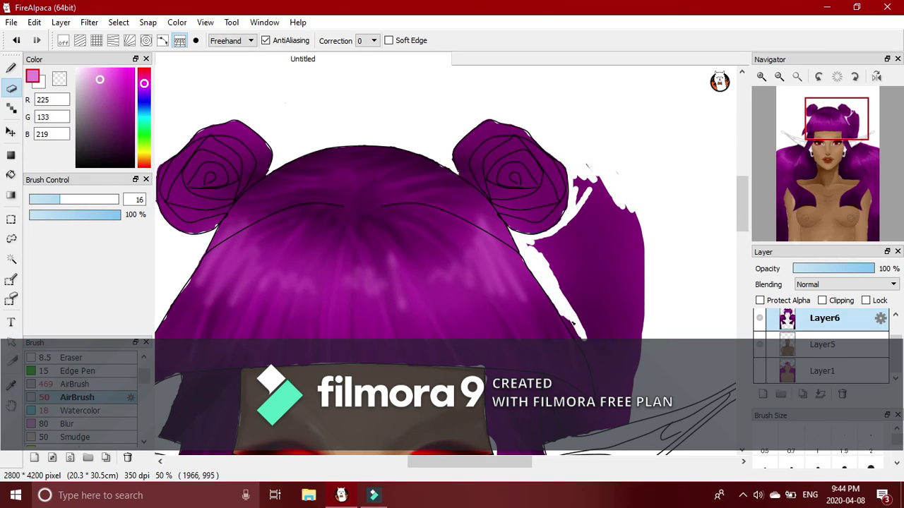
{"action": "scroll", "coordinate": [618, 232], "scroll_direction": "down", "scroll_amount": 5}
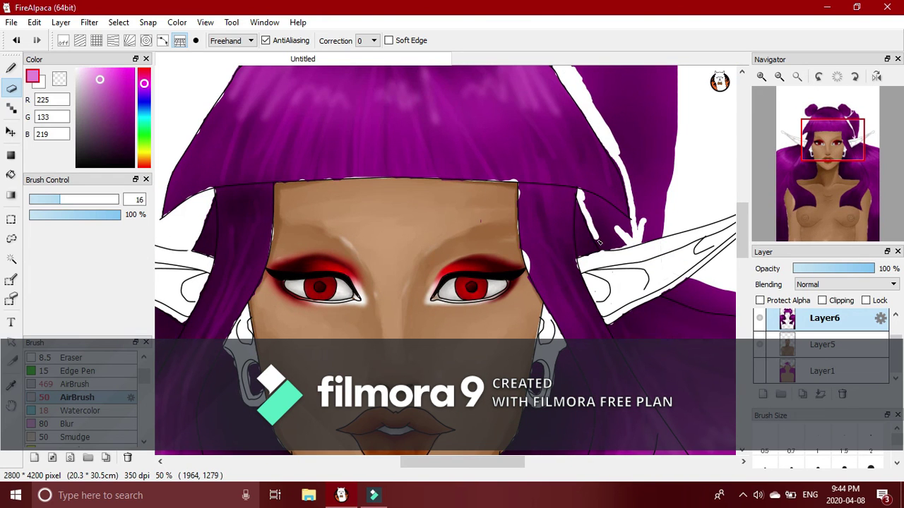
Enlarge the Eraser to size 36 and clear the leftover purple beside the head and above the right-side ponytail.
{"action": "scroll", "coordinate": [584, 203], "scroll_direction": "down", "scroll_amount": 1}
{"action": "mouse_move", "coordinate": [550, 197]}
{"action": "left_mouse_down"}
{"action": "mouse_move", "coordinate": [560, 312]}
{"action": "mouse_move", "coordinate": [531, 313]}
{"action": "mouse_move", "coordinate": [529, 288]}
{"action": "mouse_move", "coordinate": [507, 256]}
{"action": "mouse_move", "coordinate": [534, 245]}
{"action": "mouse_move", "coordinate": [514, 263]}
{"action": "mouse_move", "coordinate": [500, 237]}
{"action": "left_mouse_up"}
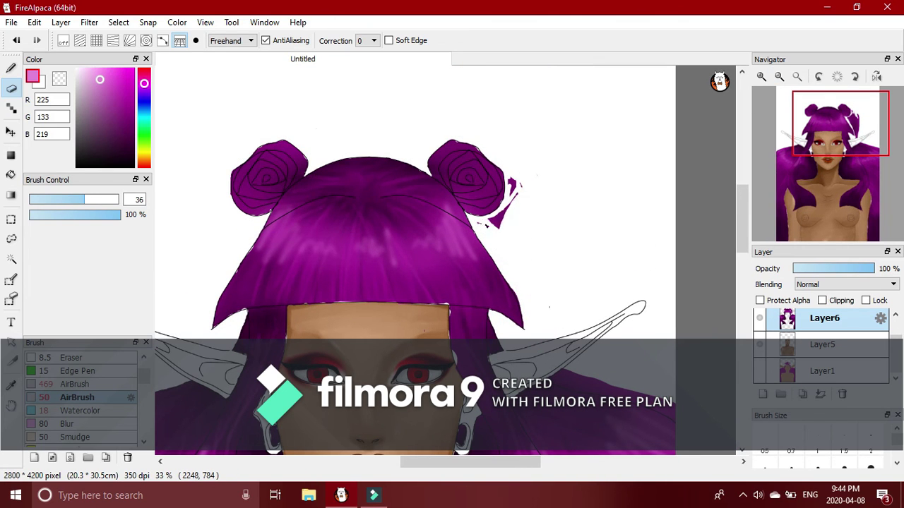
{"action": "left_click_drag", "start_coordinate": [562, 350], "coordinate": [464, 226]}
{"action": "left_click_drag", "start_coordinate": [506, 254], "coordinate": [449, 247]}
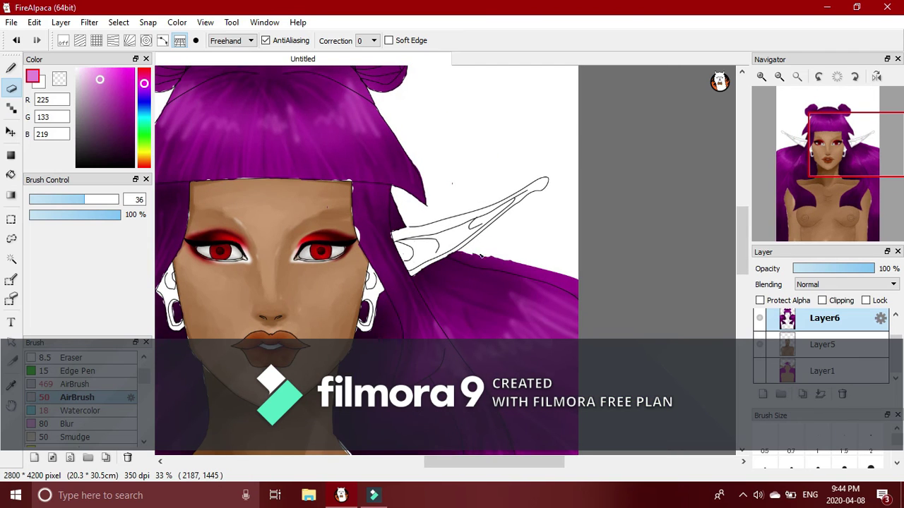
{"action": "left_click_drag", "start_coordinate": [531, 272], "coordinate": [482, 260]}
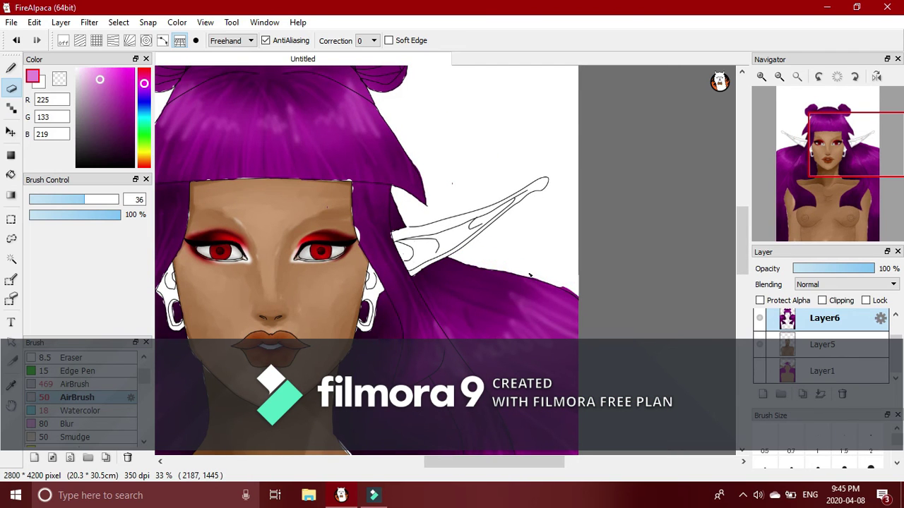
Show Layer1 again and make it the active layer.
{"action": "left_click", "coordinate": [760, 370]}
{"action": "scroll", "coordinate": [775, 174], "scroll_direction": "down", "scroll_amount": 2}
{"action": "left_click", "coordinate": [824, 371]}
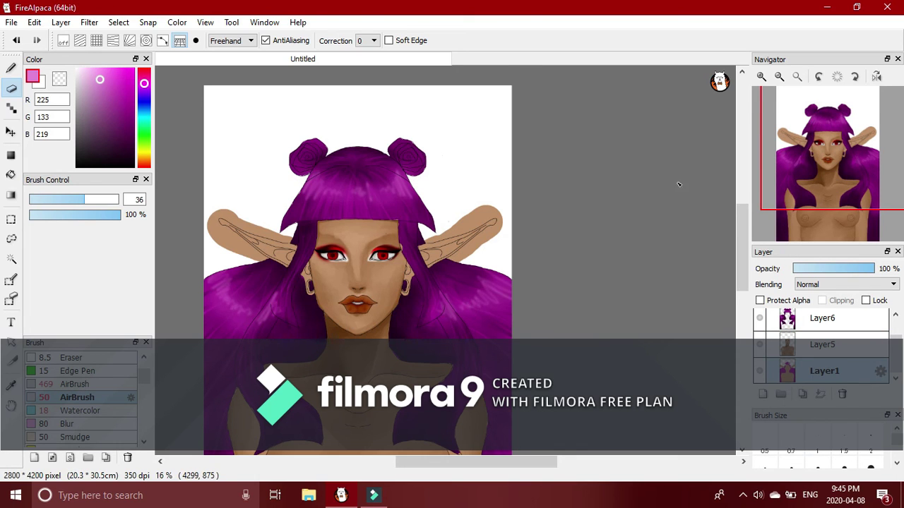
{"action": "left_click", "coordinate": [848, 162]}
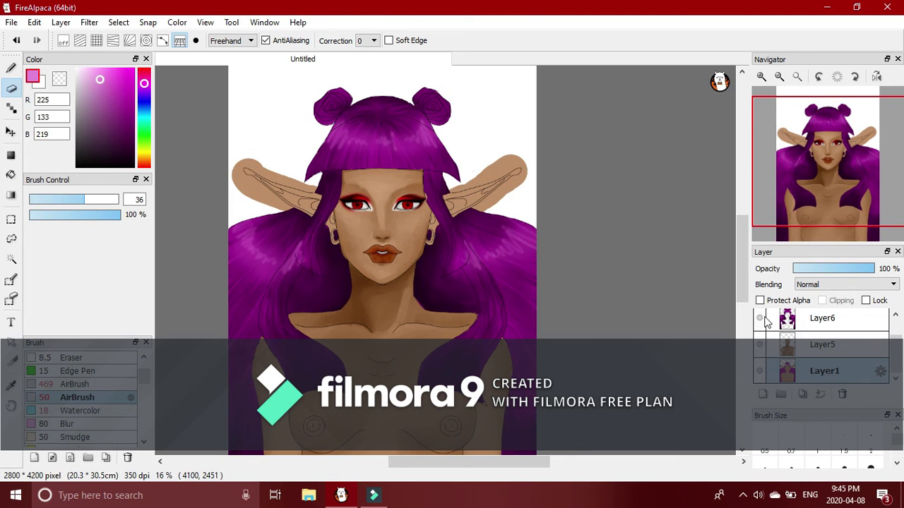
Erase most of the skin colour outside the right-side ear's outline on Layer1.
{"action": "scroll", "coordinate": [487, 198], "scroll_direction": "up", "scroll_amount": 2}
{"action": "mouse_move", "coordinate": [545, 242]}
{"action": "left_mouse_down"}
{"action": "mouse_move", "coordinate": [576, 222]}
{"action": "mouse_move", "coordinate": [524, 272]}
{"action": "mouse_move", "coordinate": [520, 165]}
{"action": "mouse_move", "coordinate": [537, 211]}
{"action": "mouse_move", "coordinate": [499, 208]}
{"action": "mouse_move", "coordinate": [589, 223]}
{"action": "mouse_move", "coordinate": [534, 250]}
{"action": "mouse_move", "coordinate": [595, 201]}
{"action": "left_mouse_up"}
{"action": "left_click", "coordinate": [16, 40]}
{"action": "left_click_drag", "start_coordinate": [497, 286], "coordinate": [546, 252]}
{"action": "mouse_move", "coordinate": [537, 218]}
{"action": "left_mouse_down"}
{"action": "mouse_move", "coordinate": [446, 239]}
{"action": "mouse_move", "coordinate": [589, 179]}
{"action": "left_mouse_up"}
{"action": "mouse_move", "coordinate": [504, 208]}
{"action": "left_mouse_down"}
{"action": "mouse_move", "coordinate": [599, 212]}
{"action": "mouse_move", "coordinate": [566, 240]}
{"action": "left_mouse_up"}
Trim the skin colour outside the left-side ear's outline, refining the edges with the Eraser at size 17.
{"action": "mouse_move", "coordinate": [824, 154]}
{"action": "left_mouse_down"}
{"action": "mouse_move", "coordinate": [806, 143]}
{"action": "mouse_move", "coordinate": [777, 148]}
{"action": "left_mouse_up"}
{"action": "mouse_move", "coordinate": [422, 247]}
{"action": "left_mouse_down"}
{"action": "mouse_move", "coordinate": [375, 216]}
{"action": "mouse_move", "coordinate": [385, 293]}
{"action": "mouse_move", "coordinate": [452, 314]}
{"action": "left_mouse_up"}
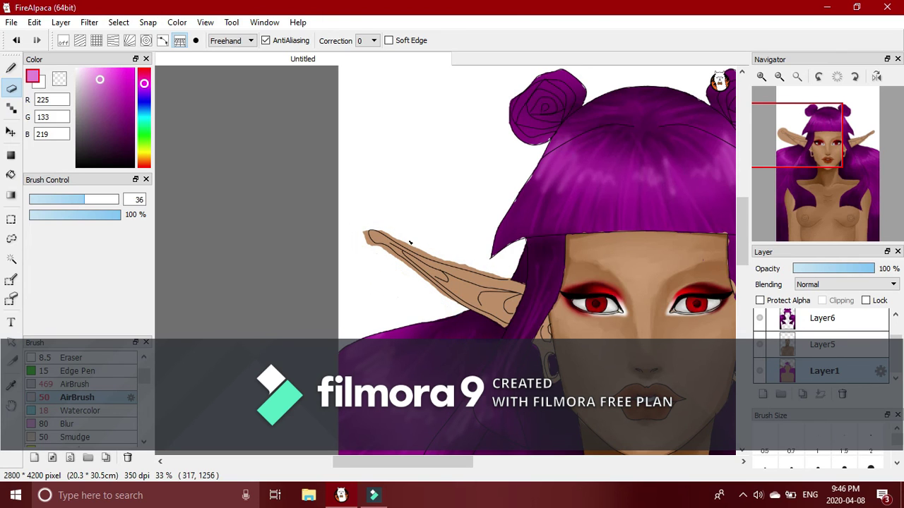
{"action": "scroll", "coordinate": [410, 242], "scroll_direction": "up", "scroll_amount": 2}
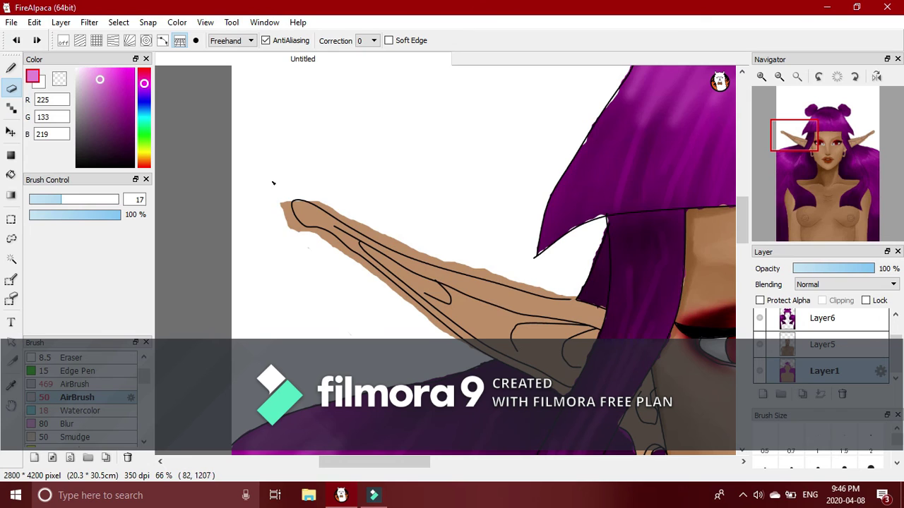
{"action": "left_click_drag", "start_coordinate": [329, 237], "coordinate": [380, 278]}
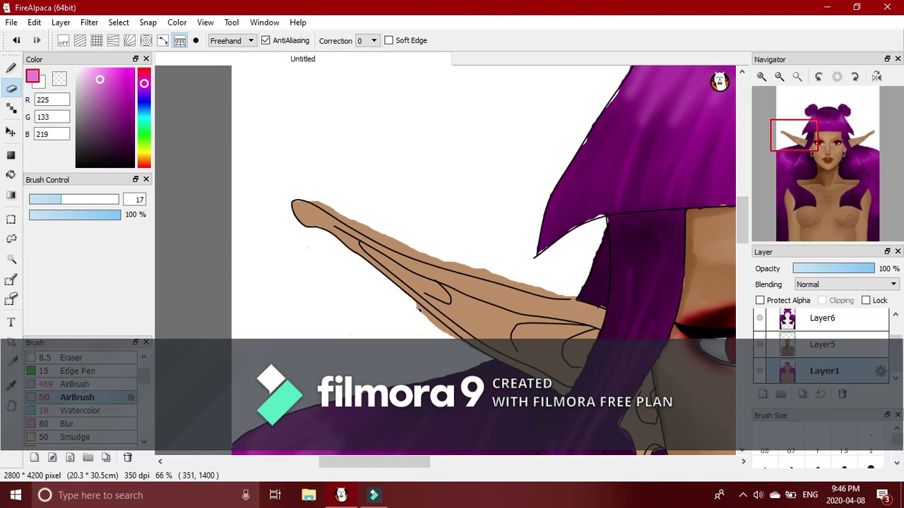
{"action": "mouse_move", "coordinate": [327, 206]}
{"action": "left_mouse_down"}
{"action": "mouse_move", "coordinate": [391, 245]}
{"action": "mouse_move", "coordinate": [445, 267]}
{"action": "left_mouse_up"}
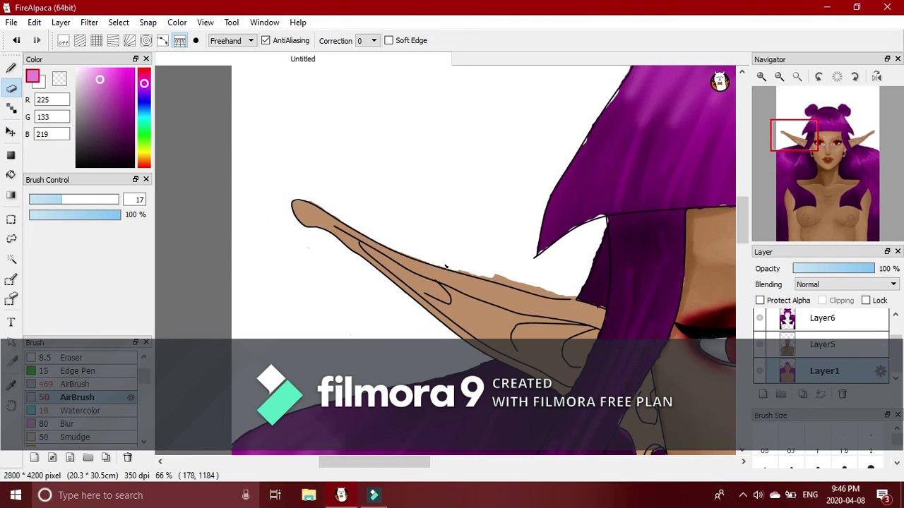
Erase the leftover skin colour along the tip, lower and upper edges of the right-side ear.
{"action": "left_click", "coordinate": [862, 150]}
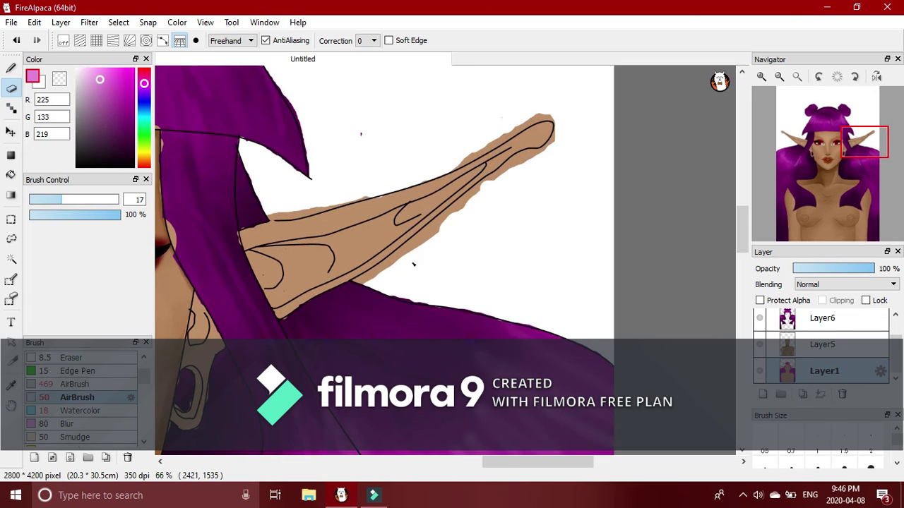
{"action": "left_click_drag", "start_coordinate": [382, 270], "coordinate": [446, 219]}
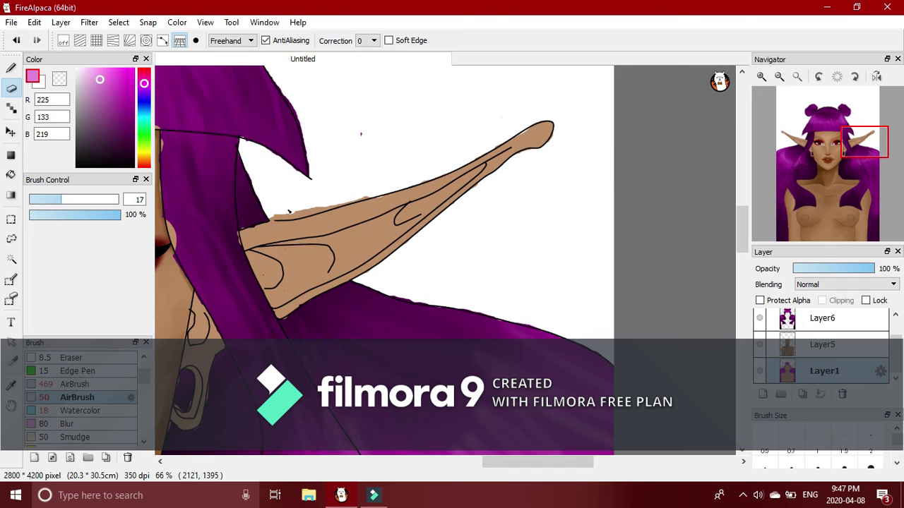
{"action": "triple_click", "coordinate": [779, 76]}
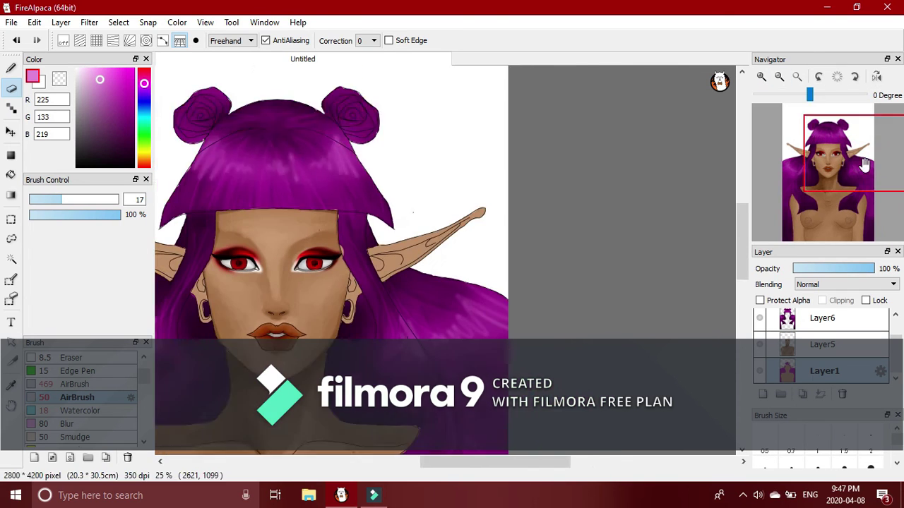
Touch up the hair edge beside the forehead in sampled dark purple (RGB 111, 5, 104) with the Pen at size 10.7.
{"action": "left_click", "coordinate": [845, 164]}
{"action": "triple_click", "coordinate": [761, 76]}
{"action": "left_click", "coordinate": [841, 156]}
{"action": "left_click", "coordinate": [10, 385]}
{"action": "left_click", "coordinate": [357, 147]}
{"action": "left_click", "coordinate": [11, 68]}
{"action": "scroll", "coordinate": [77, 385], "scroll_direction": "up", "scroll_amount": 3}
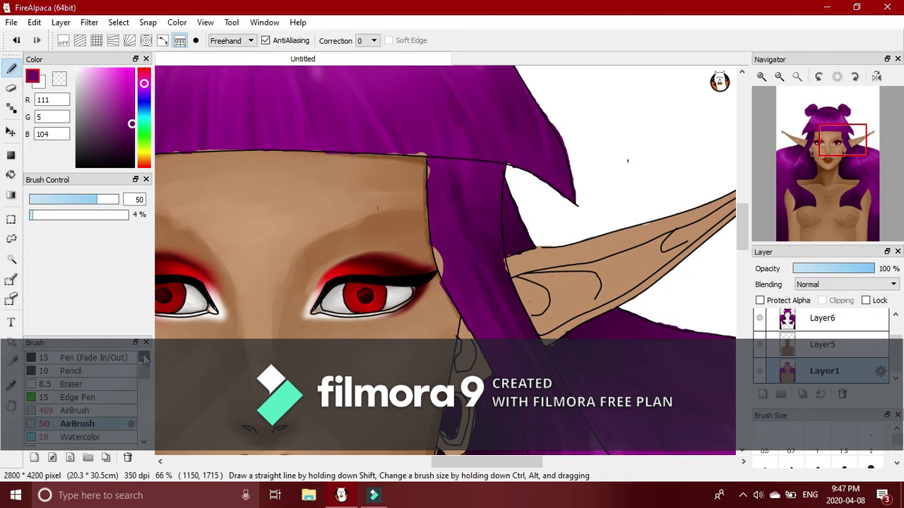
{"action": "left_click", "coordinate": [68, 358]}
{"action": "left_click", "coordinate": [68, 200]}
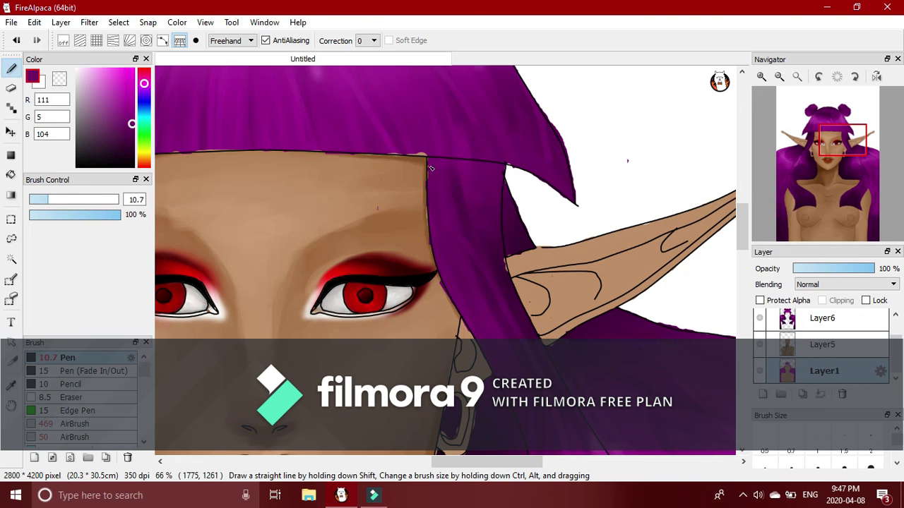
Erase the collarbone and upper-chest sketch lines on Layer4.
{"action": "triple_click", "coordinate": [779, 76]}
{"action": "left_click", "coordinate": [779, 76]}
{"action": "left_click_drag", "start_coordinate": [834, 177], "coordinate": [835, 204]}
{"action": "scroll", "coordinate": [900, 356], "scroll_direction": "up", "scroll_amount": 2}
{"action": "left_click", "coordinate": [824, 322]}
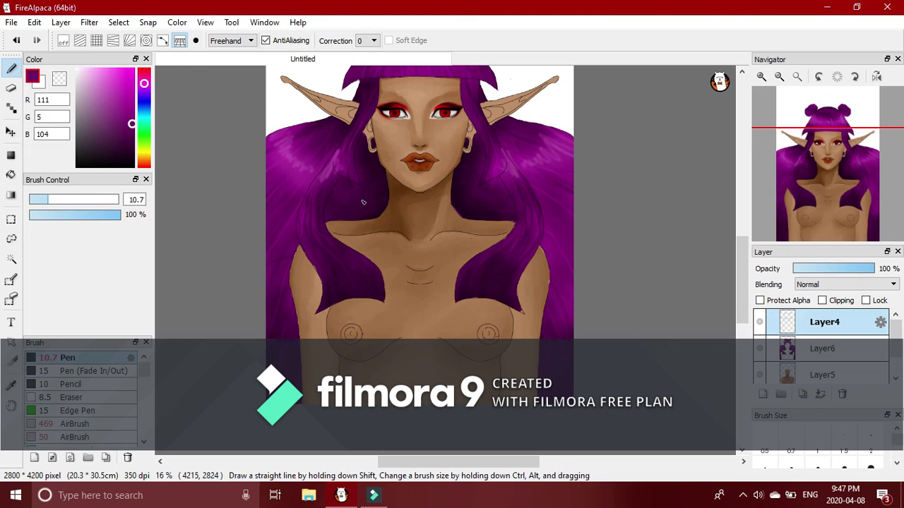
{"action": "key", "text": "e"}
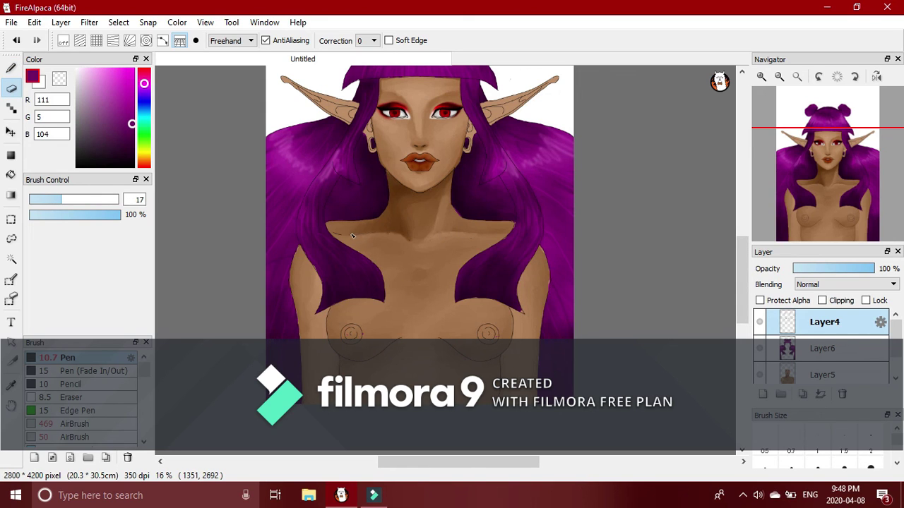
Sample the brown-orange lip colour (RGB 153, 63, 5) and make Layer6 the active layer.
{"action": "left_click", "coordinate": [841, 163]}
{"action": "left_click_drag", "start_coordinate": [812, 185], "coordinate": [826, 191]}
{"action": "left_click", "coordinate": [762, 76]}
{"action": "double_click", "coordinate": [762, 77]}
{"action": "left_click", "coordinate": [826, 163]}
{"action": "left_click", "coordinate": [11, 385]}
{"action": "left_click", "coordinate": [451, 300]}
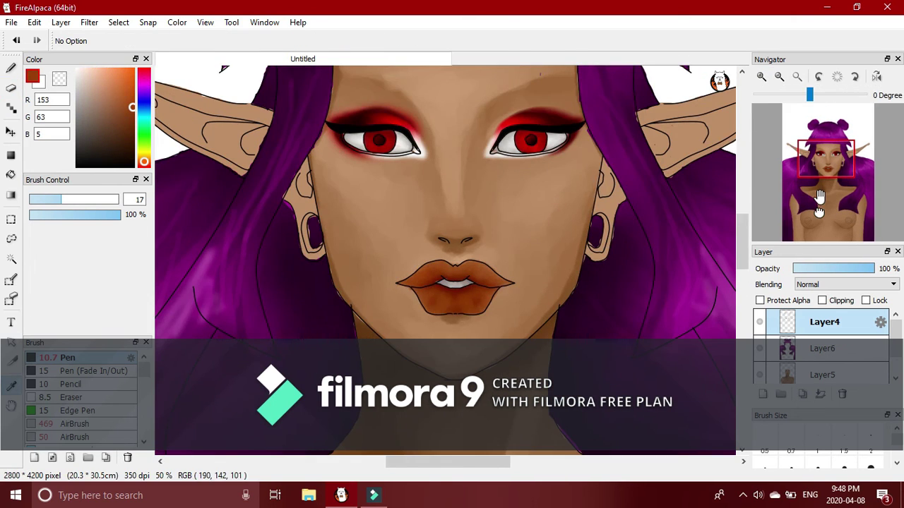
{"action": "left_click", "coordinate": [817, 212]}
{"action": "left_click", "coordinate": [822, 348]}
{"action": "left_click", "coordinate": [12, 89]}
{"action": "left_click", "coordinate": [364, 301]}
{"action": "left_click", "coordinate": [10, 64]}
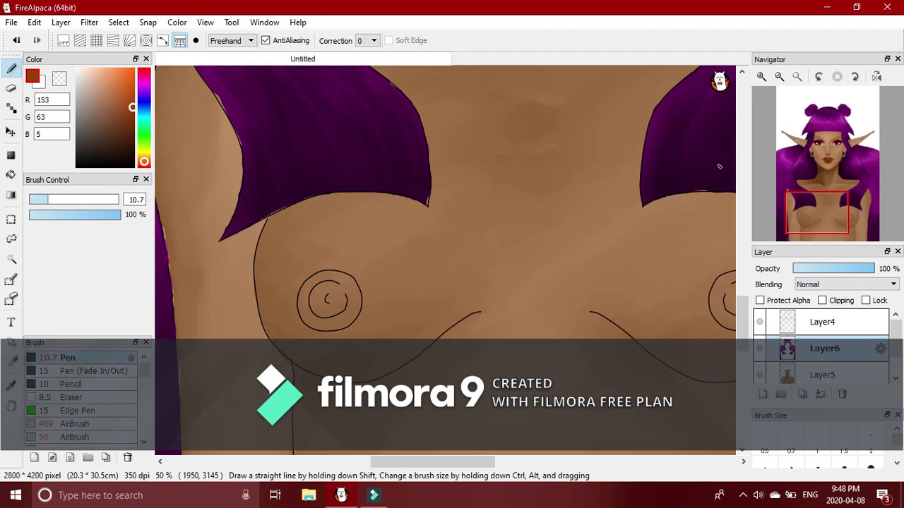
{"action": "left_click", "coordinate": [832, 214]}
{"action": "mouse_move", "coordinate": [624, 298]}
{"action": "left_mouse_down"}
{"action": "mouse_move", "coordinate": [647, 292]}
{"action": "mouse_move", "coordinate": [622, 297]}
{"action": "left_mouse_up"}
{"action": "left_click", "coordinate": [12, 86]}
{"action": "left_click", "coordinate": [10, 175]}
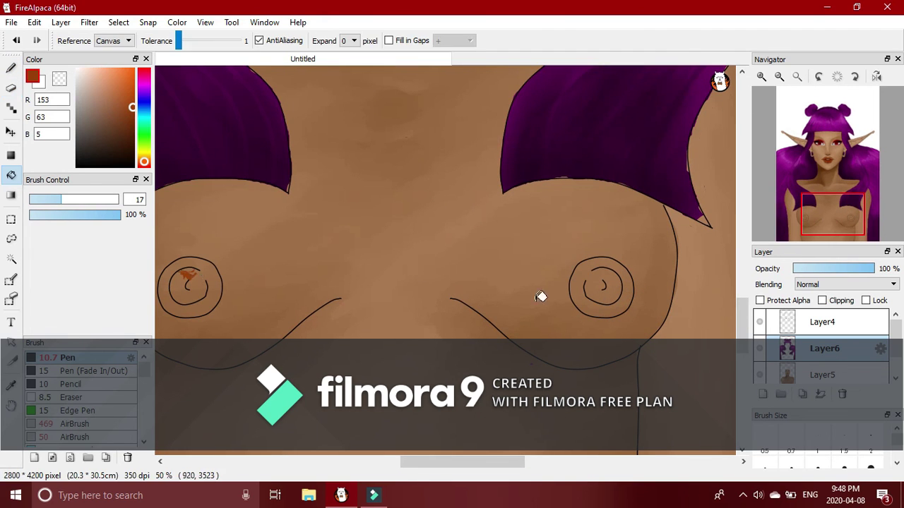
{"action": "left_click", "coordinate": [17, 40]}
Hide Layer5 and Layer1, and fill both areolas with the brown-orange colour on Layer6 using the Bucket.
{"action": "mouse_move", "coordinate": [895, 338]}
{"action": "left_mouse_down"}
{"action": "mouse_move", "coordinate": [895, 356]}
{"action": "mouse_move", "coordinate": [895, 329]}
{"action": "left_mouse_up"}
{"action": "left_click", "coordinate": [759, 369]}
{"action": "left_click", "coordinate": [760, 323]}
{"action": "left_click", "coordinate": [760, 323]}
{"action": "left_click", "coordinate": [760, 348]}
{"action": "left_click", "coordinate": [595, 269]}
{"action": "left_click", "coordinate": [192, 274]}
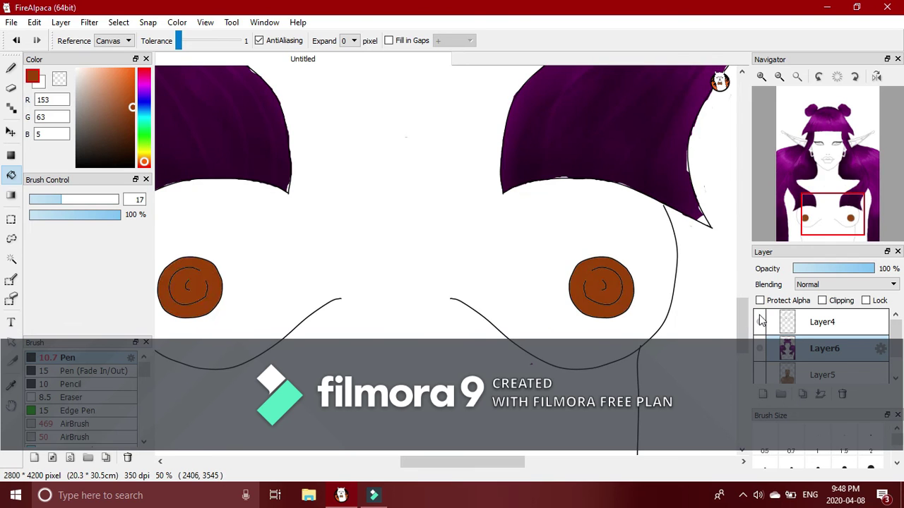
Show Layer5 and Layer1 again.
{"action": "left_click", "coordinate": [760, 322]}
{"action": "left_click", "coordinate": [760, 322]}
{"action": "left_click", "coordinate": [760, 374]}
{"action": "left_click_drag", "start_coordinate": [895, 338], "coordinate": [896, 360]}
{"action": "left_click", "coordinate": [760, 371]}
Shade the centres of both areolas in sampled dark red (RGB 107, 20, 0) with the AirBrush at size 247.
{"action": "left_click", "coordinate": [830, 214]}
{"action": "left_click_drag", "start_coordinate": [831, 218], "coordinate": [827, 168]}
{"action": "left_click", "coordinate": [11, 385]}
{"action": "left_click", "coordinate": [448, 177]}
{"action": "left_click", "coordinate": [11, 68]}
{"action": "left_click", "coordinate": [808, 219]}
{"action": "left_click", "coordinate": [75, 423]}
{"action": "left_click_drag", "start_coordinate": [85, 200], "coordinate": [121, 201]}
{"action": "mouse_move", "coordinate": [419, 240]}
{"action": "left_mouse_down"}
{"action": "mouse_move", "coordinate": [436, 245]}
{"action": "mouse_move", "coordinate": [429, 254]}
{"action": "left_mouse_up"}
{"action": "left_click_drag", "start_coordinate": [832, 223], "coordinate": [852, 225]}
{"action": "mouse_move", "coordinate": [520, 224]}
{"action": "left_mouse_down"}
{"action": "mouse_move", "coordinate": [511, 231]}
{"action": "mouse_move", "coordinate": [516, 226]}
{"action": "left_mouse_up"}
Hide Layer5 and erase the red shading spilled outside both areolas on Layer6 with the Eraser at size 17.
{"action": "left_click", "coordinate": [759, 345]}
{"action": "left_click_drag", "start_coordinate": [828, 221], "coordinate": [807, 208]}
{"action": "key", "text": "e"}
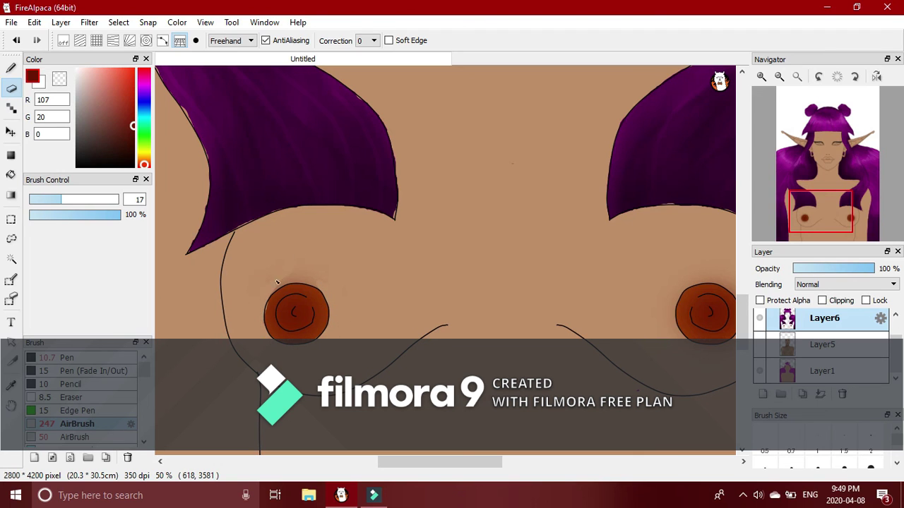
{"action": "mouse_move", "coordinate": [800, 209]}
{"action": "left_mouse_down"}
{"action": "mouse_move", "coordinate": [829, 218]}
{"action": "mouse_move", "coordinate": [821, 215]}
{"action": "left_mouse_up"}
{"action": "left_click_drag", "start_coordinate": [552, 238], "coordinate": [559, 293]}
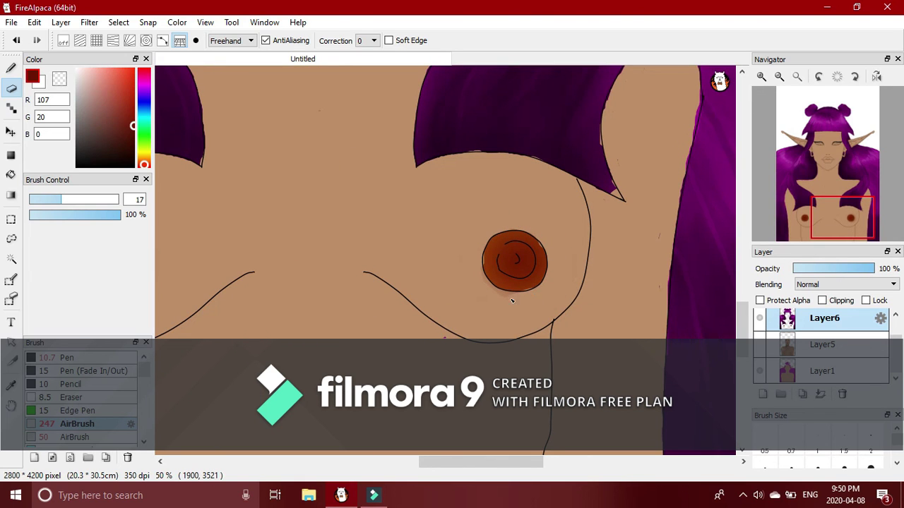
{"action": "mouse_move", "coordinate": [489, 235]}
{"action": "left_mouse_down"}
{"action": "mouse_move", "coordinate": [543, 282]}
{"action": "mouse_move", "coordinate": [549, 243]}
{"action": "left_mouse_up"}
{"action": "key", "text": "ctrl+z"}
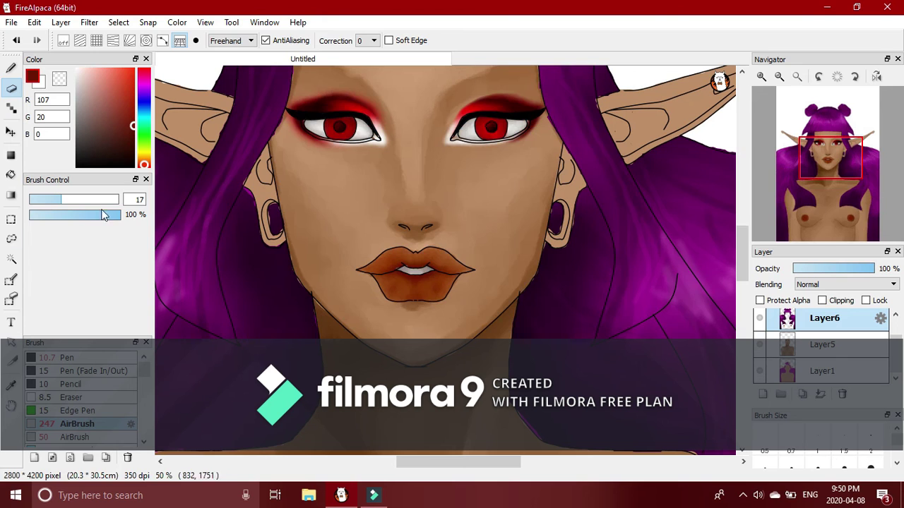
Highlight both areolas with the AirBrush, using RGB 164, 95, 45 at size 58 and RGB 185, 121, 74 at size 27.
{"action": "left_click", "coordinate": [459, 250], "text": "alt"}
{"action": "left_click", "coordinate": [13, 66]}
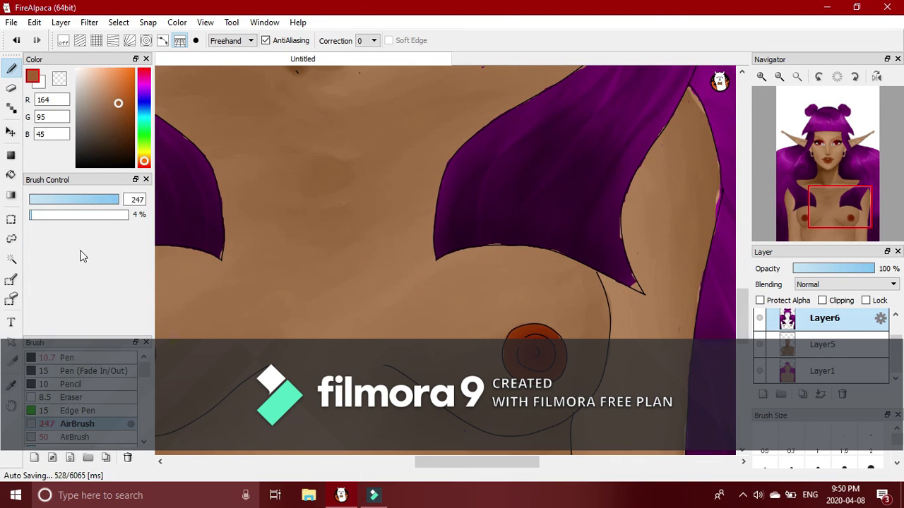
{"action": "left_click_drag", "start_coordinate": [78, 200], "coordinate": [100, 200]}
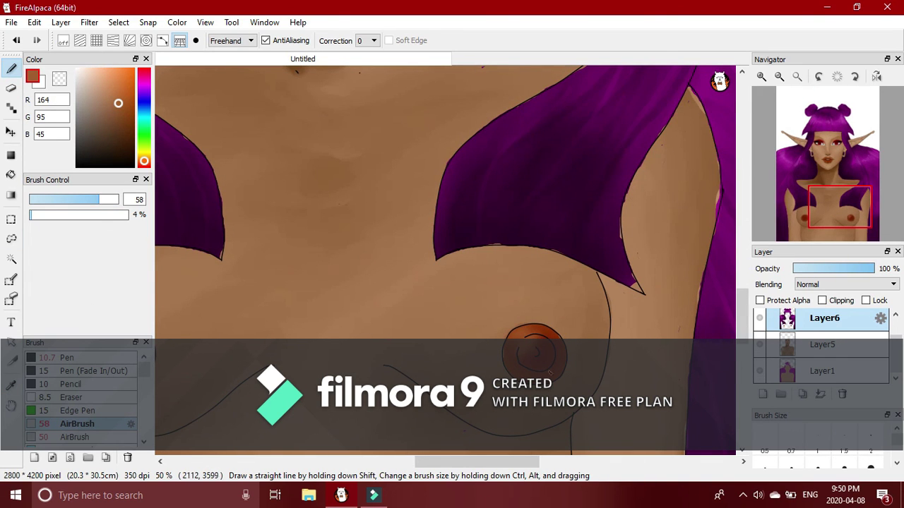
{"action": "left_click_drag", "start_coordinate": [823, 230], "coordinate": [814, 215]}
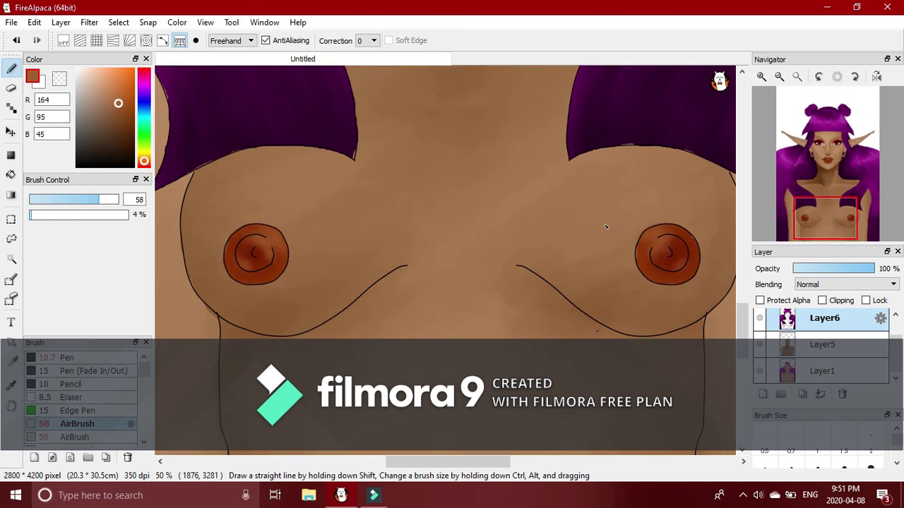
{"action": "left_click", "coordinate": [445, 260], "text": "alt"}
{"action": "left_click_drag", "start_coordinate": [99, 200], "coordinate": [79, 205]}
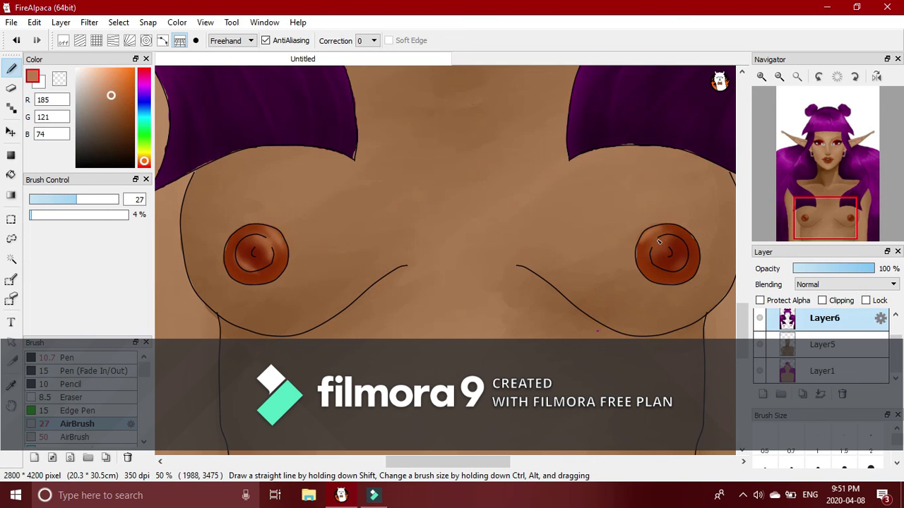
Erase the outer line art around both areolas on Layer4 with the Eraser at size 17.
{"action": "left_click", "coordinate": [781, 76]}
{"action": "left_click", "coordinate": [780, 77]}
{"action": "left_click", "coordinate": [781, 76]}
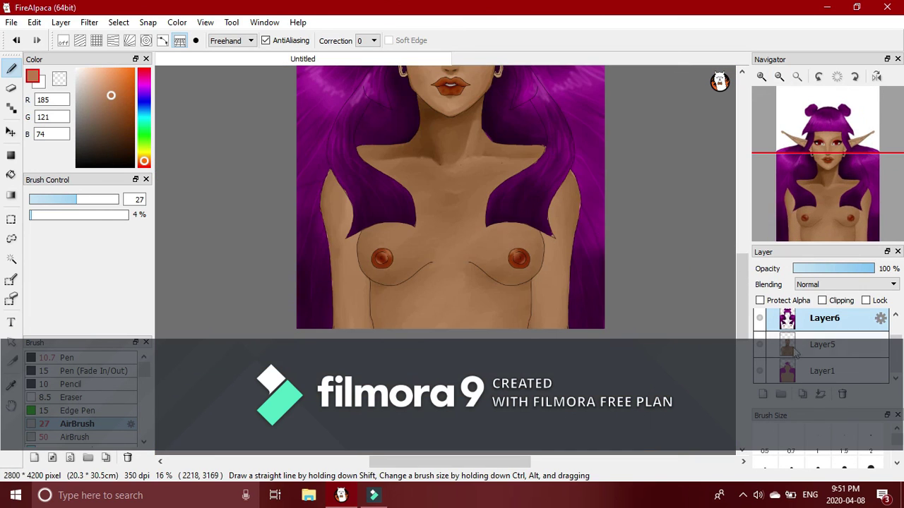
{"action": "scroll", "coordinate": [804, 350], "scroll_direction": "up", "scroll_amount": 2}
{"action": "left_click", "coordinate": [804, 323]}
{"action": "left_click", "coordinate": [762, 76]}
{"action": "left_click", "coordinate": [762, 76]}
{"action": "left_click", "coordinate": [11, 89]}
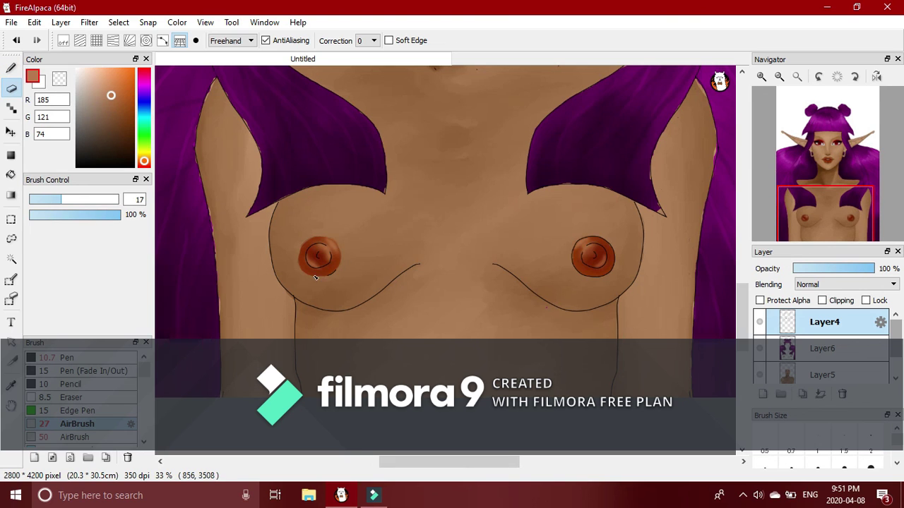
Merge Layer4, Layer6 and Layer5 down into Layer1.
{"action": "key", "text": "ctrl+minus"}
{"action": "key", "text": "ctrl+minus"}
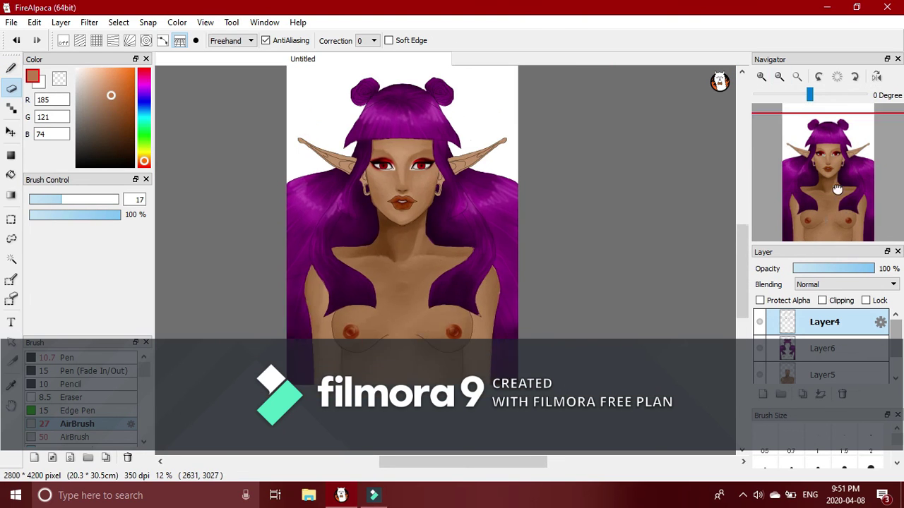
{"action": "left_click", "coordinate": [779, 77]}
{"action": "left_click", "coordinate": [820, 394]}
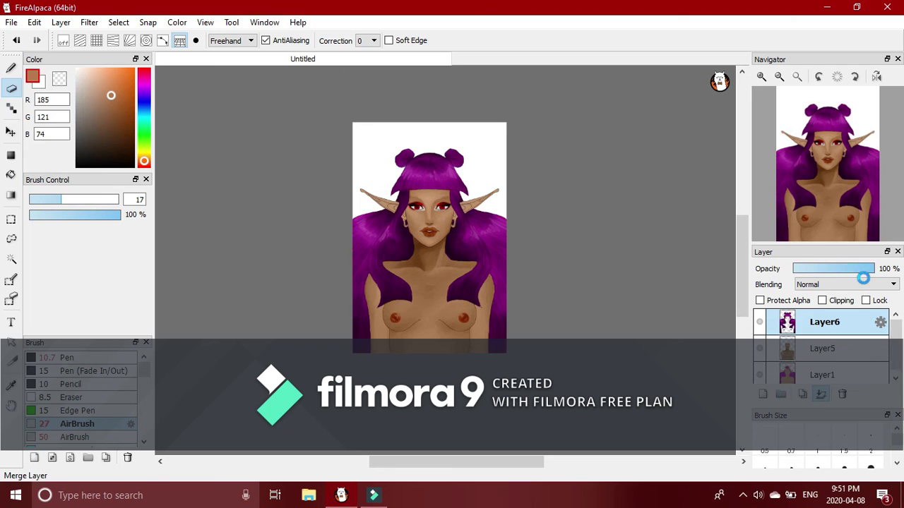
{"action": "left_click", "coordinate": [820, 394]}
{"action": "left_click", "coordinate": [821, 394]}
Add a new layer beneath Layer1 and choose bright yellow (RGB 255, 221, 0) as the brush colour.
{"action": "left_click", "coordinate": [762, 394]}
{"action": "left_click_drag", "start_coordinate": [834, 325], "coordinate": [832, 356]}
{"action": "left_click", "coordinate": [759, 322]}
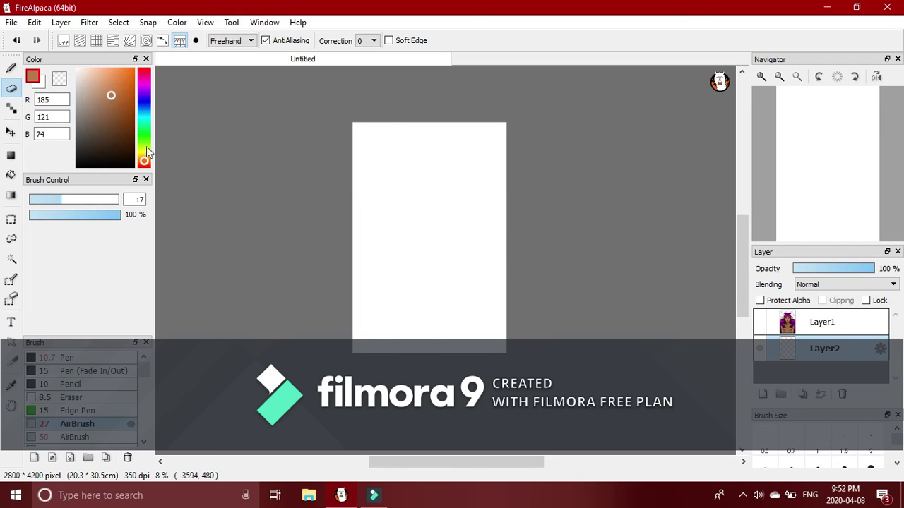
{"action": "left_click", "coordinate": [144, 154]}
{"action": "left_click", "coordinate": [134, 69]}
{"action": "left_click", "coordinate": [11, 69]}
{"action": "left_click", "coordinate": [760, 322]}
Draw a yellow ring around the head on Layer2 with the Pen in Ellipse mode at size 42.
{"action": "left_click", "coordinate": [249, 44]}
{"action": "left_click", "coordinate": [237, 91]}
{"action": "mouse_move", "coordinate": [376, 135]}
{"action": "left_mouse_down"}
{"action": "mouse_move", "coordinate": [483, 221]}
{"action": "mouse_move", "coordinate": [483, 235]}
{"action": "mouse_move", "coordinate": [454, 208]}
{"action": "left_mouse_up"}
{"action": "left_click", "coordinate": [67, 358]}
{"action": "left_click", "coordinate": [75, 200]}
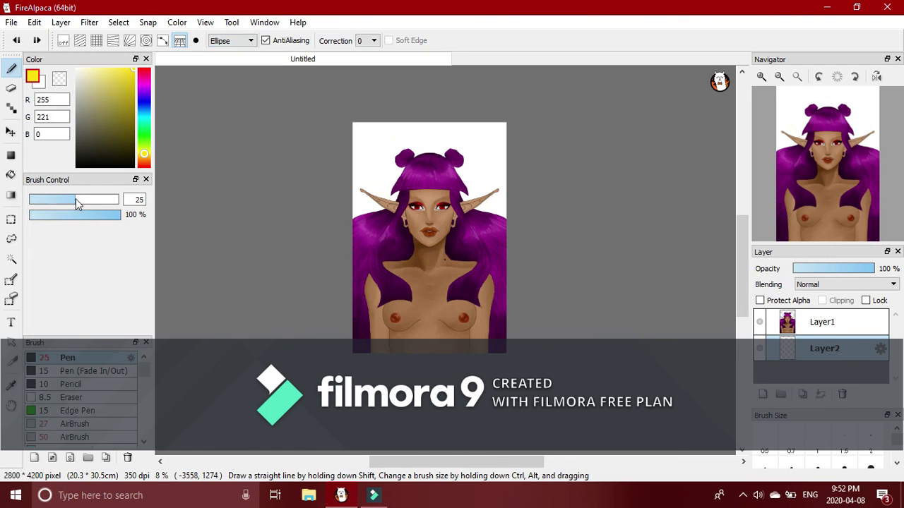
{"action": "left_click_drag", "start_coordinate": [99, 204], "coordinate": [108, 204]}
{"action": "left_click_drag", "start_coordinate": [382, 143], "coordinate": [447, 209]}
{"action": "left_click", "coordinate": [17, 41]}
{"action": "left_click", "coordinate": [92, 203]}
{"action": "left_click_drag", "start_coordinate": [93, 204], "coordinate": [89, 203]}
{"action": "left_click_drag", "start_coordinate": [375, 139], "coordinate": [441, 204]}
Transform the yellow ring, enlarging it and centring it behind the character's head.
{"action": "left_click", "coordinate": [118, 23]}
{"action": "left_click", "coordinate": [166, 177]}
{"action": "left_click_drag", "start_coordinate": [414, 138], "coordinate": [432, 130]}
{"action": "left_click_drag", "start_coordinate": [464, 181], "coordinate": [473, 190]}
{"action": "left_click_drag", "start_coordinate": [440, 157], "coordinate": [434, 157]}
{"action": "left_click_drag", "start_coordinate": [469, 189], "coordinate": [477, 196]}
{"action": "left_click_drag", "start_coordinate": [446, 155], "coordinate": [444, 155]}
{"action": "left_click_drag", "start_coordinate": [478, 197], "coordinate": [482, 203]}
{"action": "left_click_drag", "start_coordinate": [451, 178], "coordinate": [447, 179]}
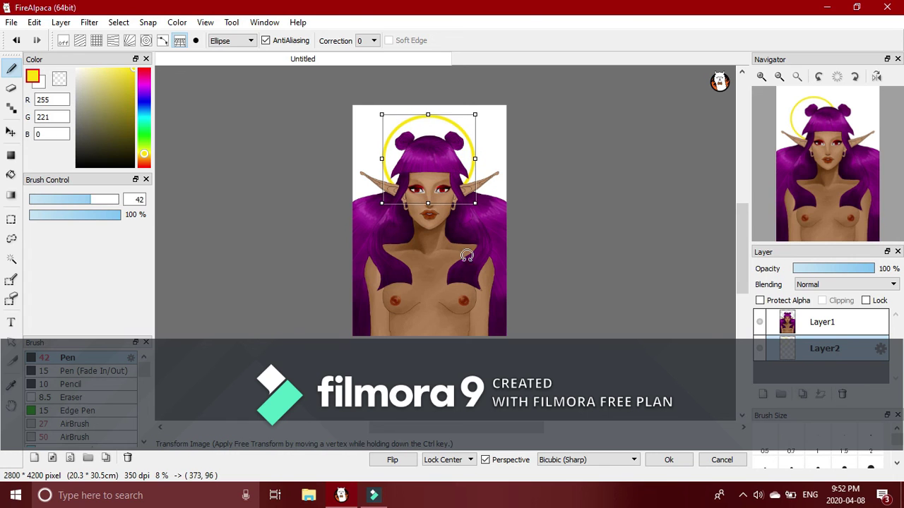
{"action": "left_click", "coordinate": [127, 25]}
{"action": "left_click", "coordinate": [113, 76]}
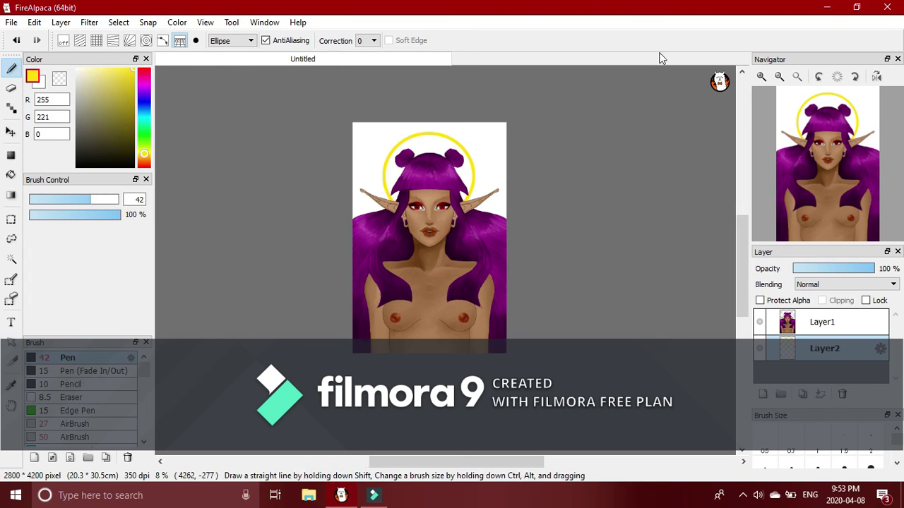
Turn on the grid snap, draw a vertical yellow ray upward from the ring's top, and use Line mode.
{"action": "left_click", "coordinate": [761, 77]}
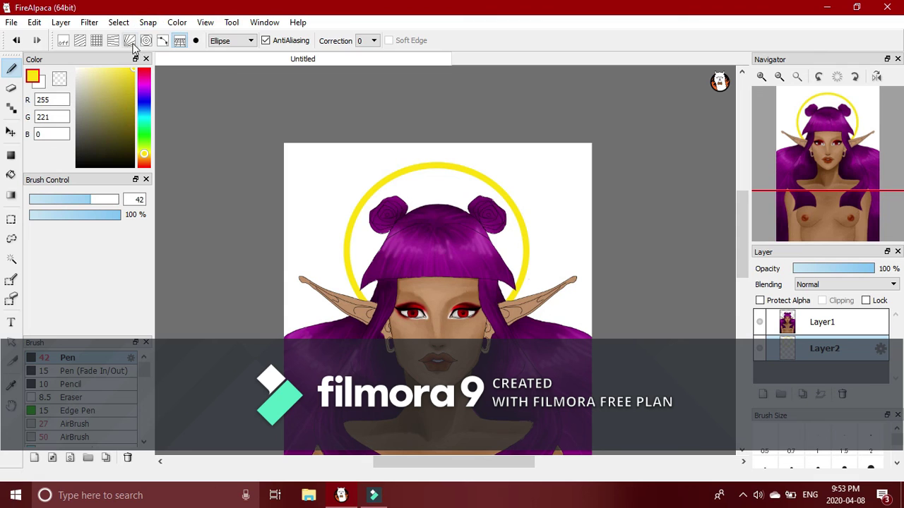
{"action": "left_click", "coordinate": [96, 41]}
{"action": "left_click_drag", "start_coordinate": [436, 166], "coordinate": [436, 140]}
{"action": "left_click", "coordinate": [240, 41]}
{"action": "left_click", "coordinate": [222, 48]}
Switch to a brush further down the brush list and set its size to 42.
{"action": "left_click", "coordinate": [145, 444]}
{"action": "left_click", "coordinate": [144, 442]}
{"action": "left_click", "coordinate": [144, 443]}
{"action": "left_click", "coordinate": [144, 443]}
{"action": "left_click", "coordinate": [144, 443]}
{"action": "scroll", "coordinate": [138, 424], "scroll_direction": "down", "scroll_amount": 3}
{"action": "left_click", "coordinate": [133, 410]}
{"action": "left_click_drag", "start_coordinate": [146, 424], "coordinate": [142, 381]}
{"action": "left_click_drag", "start_coordinate": [141, 201], "coordinate": [76, 149]}
{"action": "key", "text": "BackSpace"}
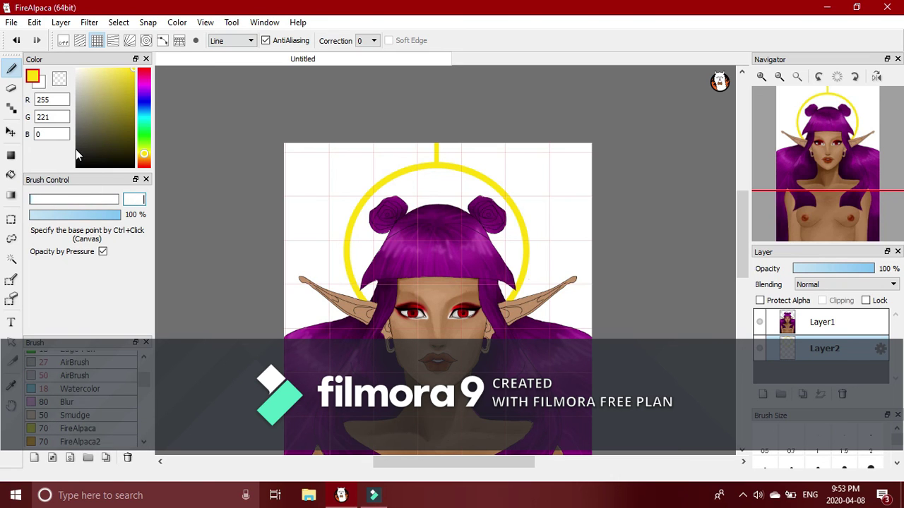
{"action": "type", "text": "42"}
Undo the zigzag line drawn above the ring and set the snap's base point at the centre of the hair's crown.
{"action": "left_click_drag", "start_coordinate": [439, 144], "coordinate": [526, 173]}
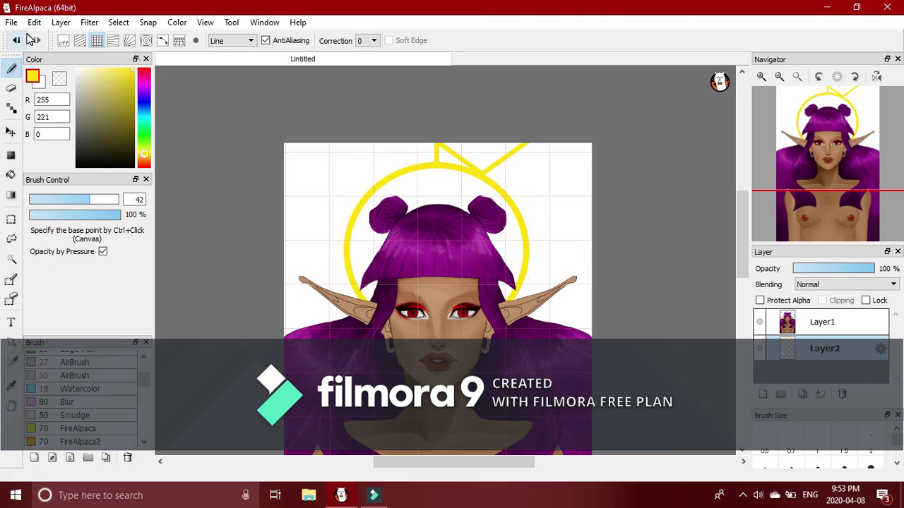
{"action": "left_click", "coordinate": [16, 41]}
{"action": "left_click", "coordinate": [438, 224], "text": "ctrl"}
{"action": "left_click", "coordinate": [437, 241], "text": "ctrl"}
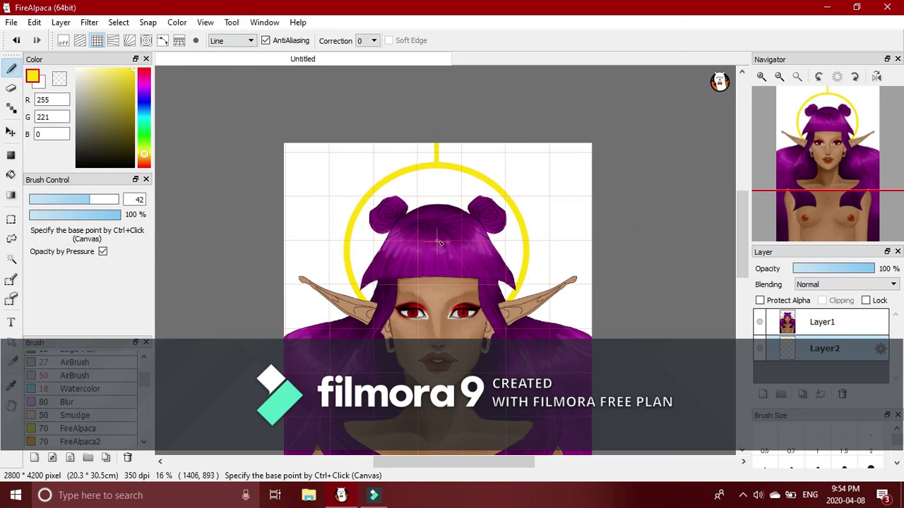
Draw straight yellow rays outward from the right half of the ring.
{"action": "left_click_drag", "start_coordinate": [507, 138], "coordinate": [511, 135]}
{"action": "left_click_drag", "start_coordinate": [508, 198], "coordinate": [621, 143]}
{"action": "left_click", "coordinate": [16, 40]}
{"action": "left_click_drag", "start_coordinate": [507, 199], "coordinate": [607, 136]}
{"action": "left_click_drag", "start_coordinate": [612, 214], "coordinate": [613, 214]}
{"action": "left_click_drag", "start_coordinate": [526, 261], "coordinate": [616, 286]}
{"action": "left_click_drag", "start_coordinate": [516, 289], "coordinate": [595, 343]}
Draw straight yellow rays outward from the ring's left half and add thinner, shorter rays at size 21 between the long ones.
{"action": "left_click", "coordinate": [82, 201]}
{"action": "left_click_drag", "start_coordinate": [347, 272], "coordinate": [288, 304]}
{"action": "left_click_drag", "start_coordinate": [347, 246], "coordinate": [285, 246]}
{"action": "left_click_drag", "start_coordinate": [352, 213], "coordinate": [293, 188]}
{"action": "left_click_drag", "start_coordinate": [377, 183], "coordinate": [333, 146]}
{"action": "left_click_drag", "start_coordinate": [411, 165], "coordinate": [404, 144]}
{"action": "left_click", "coordinate": [68, 201]}
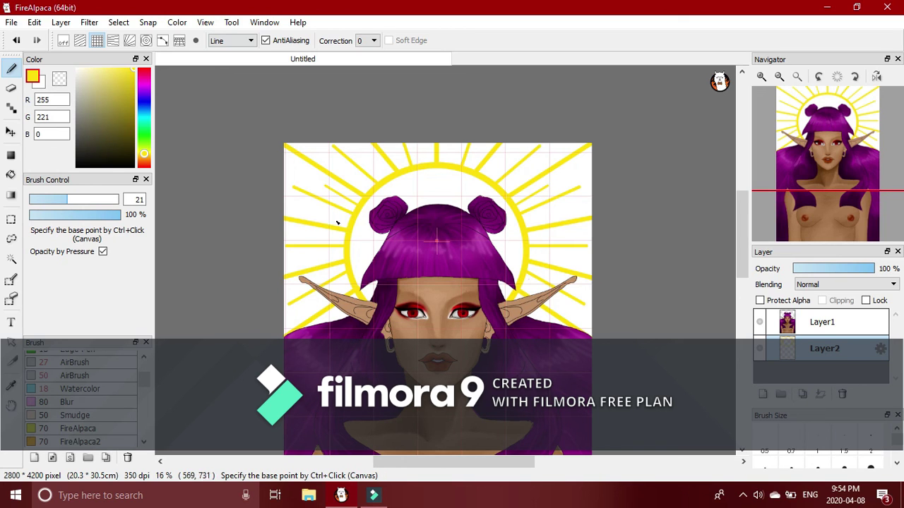
{"action": "left_click_drag", "start_coordinate": [311, 237], "coordinate": [311, 237]}
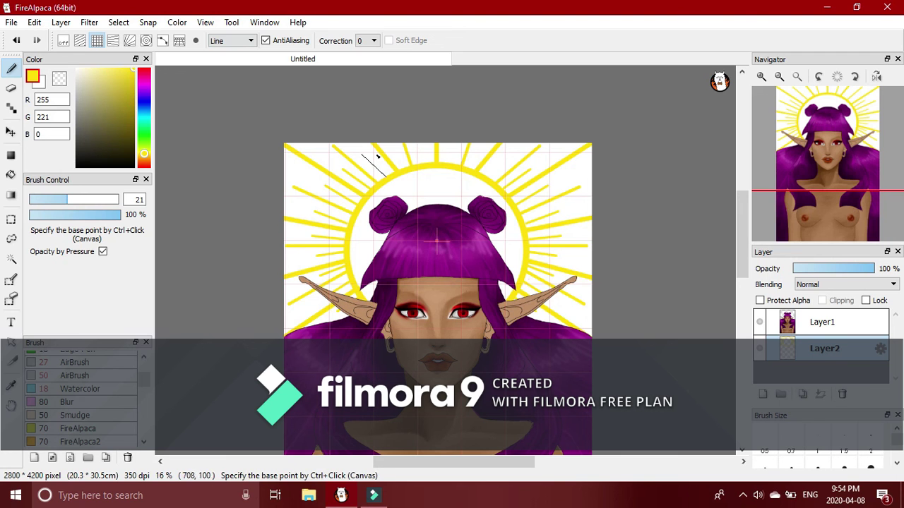
Leave the grid snap and set up the Pen at size 42 for Freehand drawing in black.
{"action": "mouse_move", "coordinate": [830, 159]}
{"action": "left_mouse_down"}
{"action": "mouse_move", "coordinate": [829, 180]}
{"action": "mouse_move", "coordinate": [837, 155]}
{"action": "mouse_move", "coordinate": [830, 239]}
{"action": "left_mouse_up"}
{"action": "scroll", "coordinate": [823, 234], "scroll_direction": "up", "scroll_amount": 2}
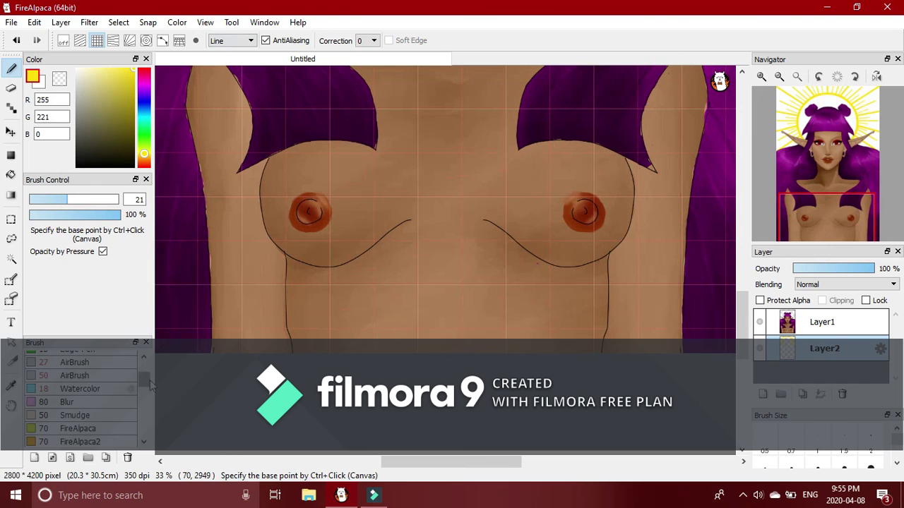
{"action": "left_click_drag", "start_coordinate": [144, 379], "coordinate": [144, 362]}
{"action": "left_click", "coordinate": [68, 358]}
{"action": "left_click", "coordinate": [180, 40]}
{"action": "left_click_drag", "start_coordinate": [93, 150], "coordinate": [49, 213]}
{"action": "left_click", "coordinate": [233, 40]}
{"action": "left_click", "coordinate": [225, 51]}
Merge Layer1 down into Layer2 and scribble a black zigzag stroke across the abdomen below the chest.
{"action": "left_click", "coordinate": [826, 326]}
{"action": "left_click", "coordinate": [820, 395]}
{"action": "left_click_drag", "start_coordinate": [388, 250], "coordinate": [468, 321]}
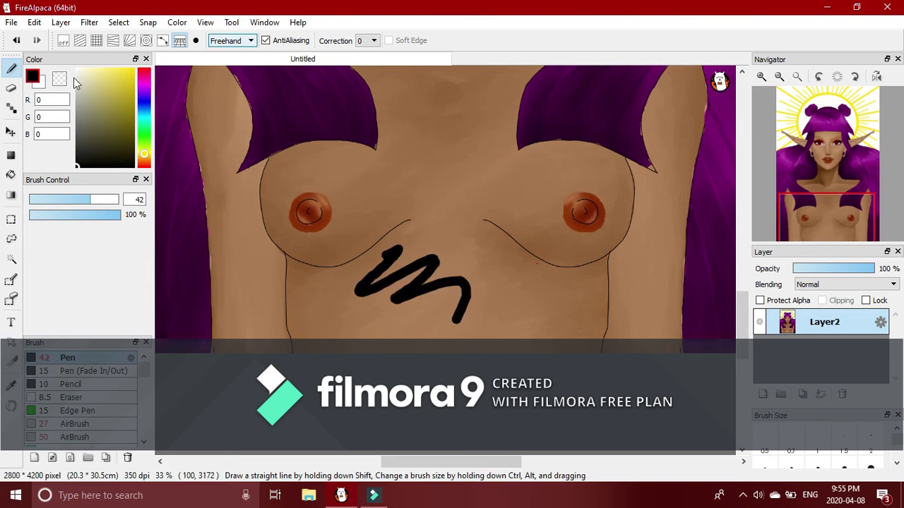
Undo the black zigzag and reduce the Pen size to 1.9, testing and undoing trial strokes on the abdomen.
{"action": "left_click", "coordinate": [16, 41]}
{"action": "left_click", "coordinate": [41, 200]}
{"action": "left_click_drag", "start_coordinate": [375, 295], "coordinate": [445, 321]}
{"action": "left_click", "coordinate": [16, 41]}
{"action": "left_click", "coordinate": [37, 200]}
{"action": "left_click_drag", "start_coordinate": [367, 294], "coordinate": [431, 317]}
{"action": "left_click", "coordinate": [16, 41]}
{"action": "left_click", "coordinate": [33, 200]}
{"action": "left_click_drag", "start_coordinate": [375, 276], "coordinate": [442, 309]}
{"action": "left_click", "coordinate": [17, 41]}
{"action": "left_click", "coordinate": [762, 79]}
{"action": "left_click_drag", "start_coordinate": [423, 372], "coordinate": [447, 283]}
{"action": "left_click_drag", "start_coordinate": [453, 385], "coordinate": [505, 339]}
{"action": "left_click_drag", "start_coordinate": [565, 330], "coordinate": [675, 311]}
{"action": "left_click", "coordinate": [16, 41]}
{"action": "left_click", "coordinate": [16, 41]}
{"action": "left_click", "coordinate": [16, 41]}
{"action": "left_click", "coordinate": [373, 41]}
{"action": "left_click", "coordinate": [369, 246]}
{"action": "mouse_move", "coordinate": [267, 359]}
{"action": "left_mouse_down"}
{"action": "mouse_move", "coordinate": [290, 332]}
{"action": "mouse_move", "coordinate": [330, 353]}
{"action": "left_mouse_up"}
{"action": "left_click", "coordinate": [17, 41]}
{"action": "key", "text": "ctrl+z"}
{"action": "key", "text": "ctrl+z"}
Set the stroke Correction to 40 and handwrite the artist's signature in thin black strokes across the abdomen below the chest.
{"action": "left_click", "coordinate": [373, 40]}
{"action": "left_click", "coordinate": [367, 224]}
{"action": "left_click_drag", "start_coordinate": [274, 344], "coordinate": [329, 368]}
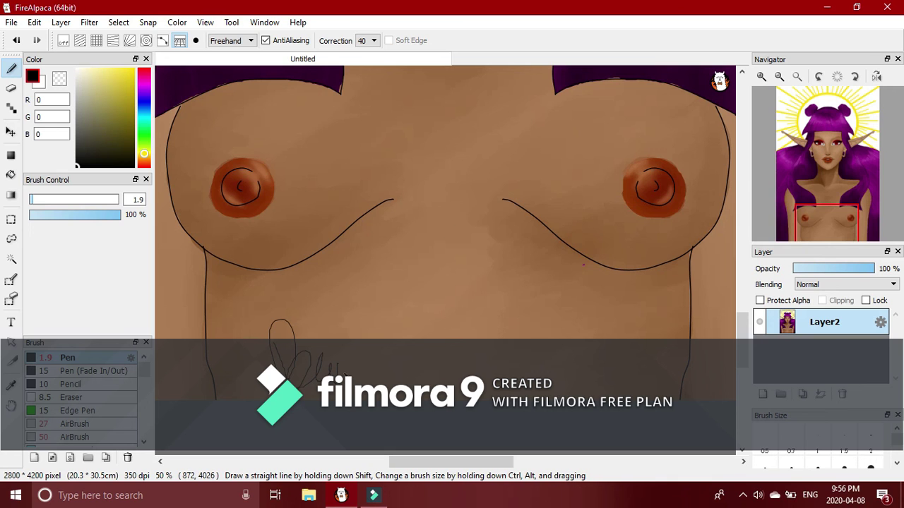
{"action": "left_click_drag", "start_coordinate": [536, 368], "coordinate": [610, 382]}
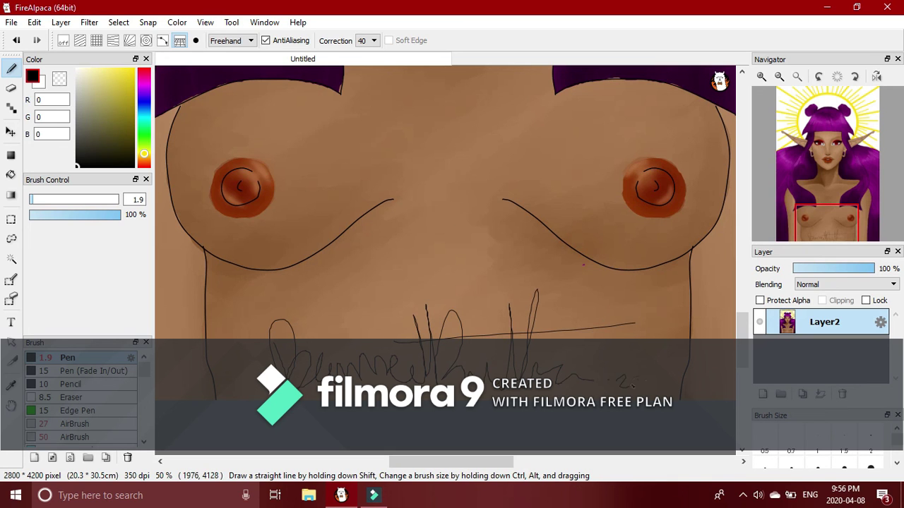
Undo the misdrawn date strokes and handwrite the year 2020 in thin black after the signature.
{"action": "left_click", "coordinate": [16, 40]}
{"action": "left_click", "coordinate": [16, 40]}
{"action": "left_click", "coordinate": [16, 40]}
{"action": "left_click", "coordinate": [17, 40]}
{"action": "left_click", "coordinate": [761, 76]}
{"action": "left_click", "coordinate": [847, 236]}
{"action": "left_click_drag", "start_coordinate": [421, 299], "coordinate": [429, 311]}
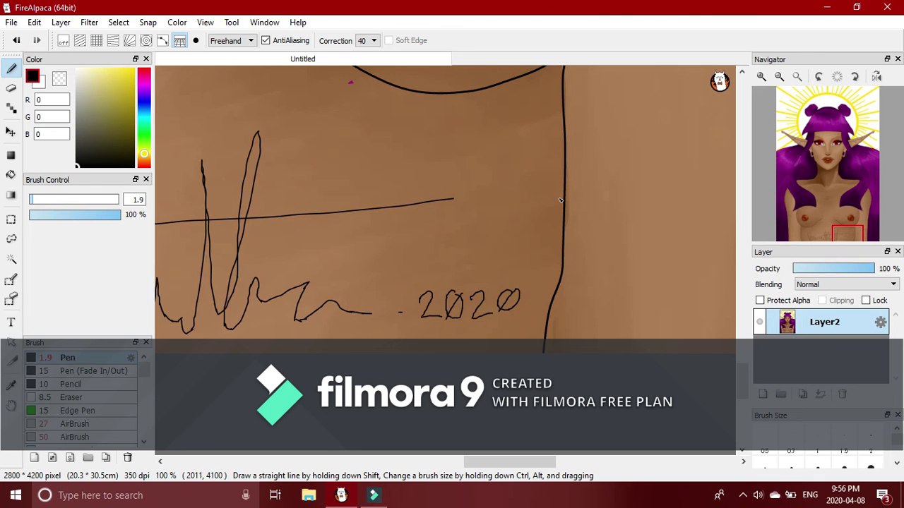
Save the finished painting under the file name detai.
{"action": "scroll", "coordinate": [452, 319], "scroll_direction": "down", "scroll_amount": 6}
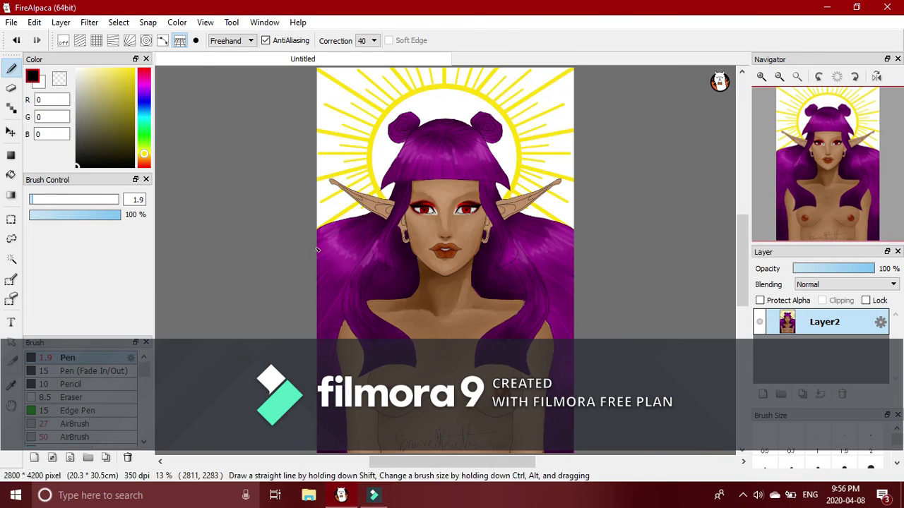
{"action": "left_click", "coordinate": [12, 22]}
{"action": "left_click", "coordinate": [60, 139]}
{"action": "type", "text": "detai"}
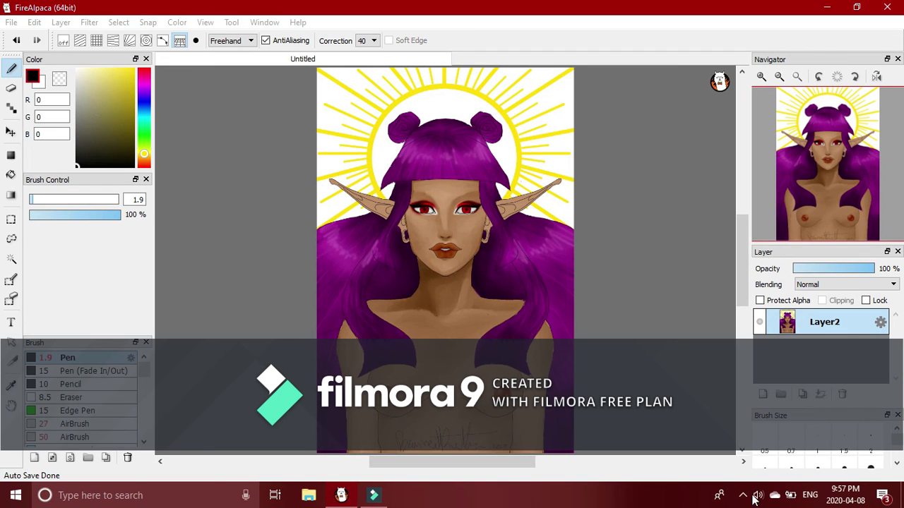
{"action": "left_click", "coordinate": [743, 495]}
{"action": "left_click", "coordinate": [718, 442]}
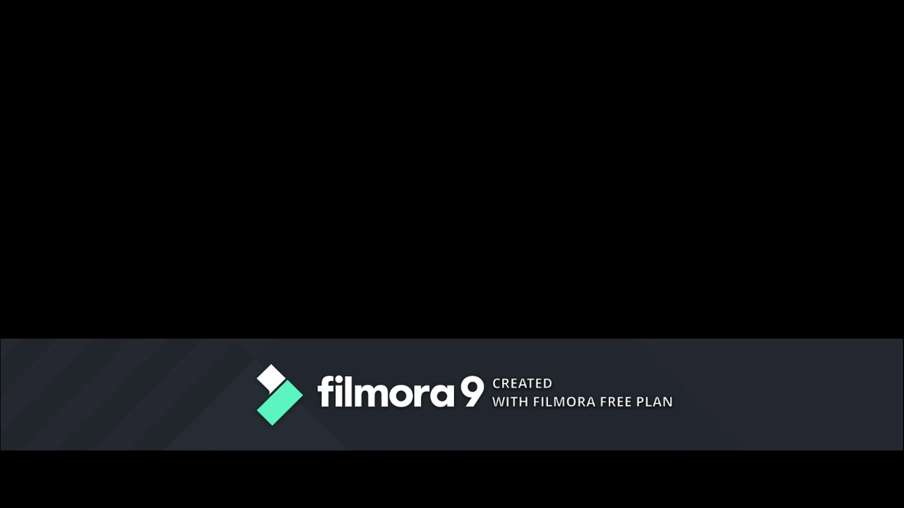